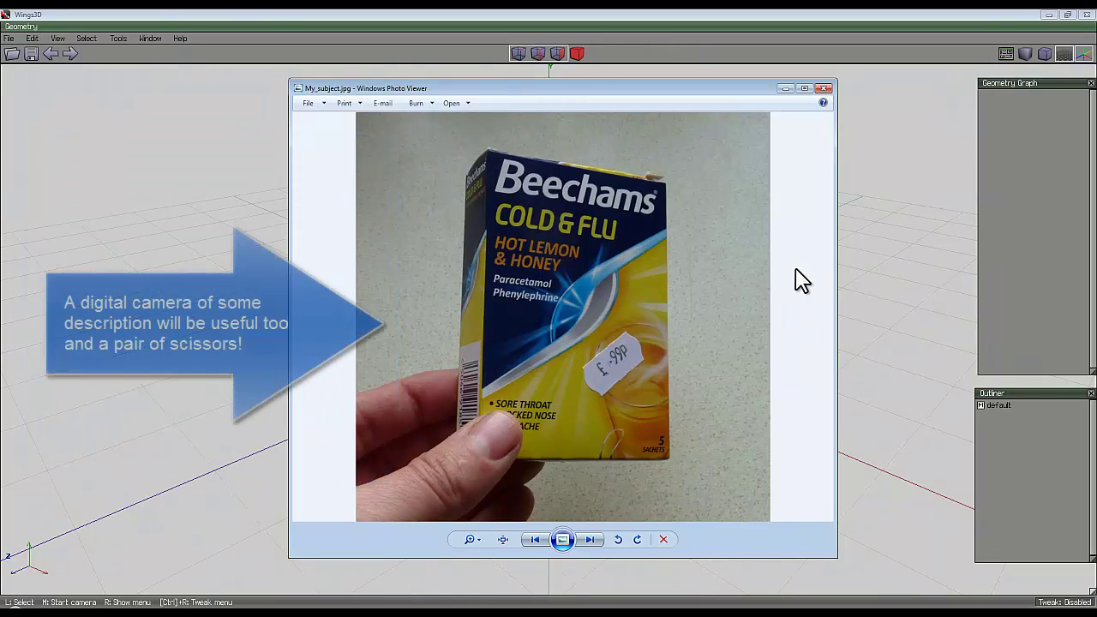
Step: View the carton and open-flaps reference photos, and close both
key(Right)
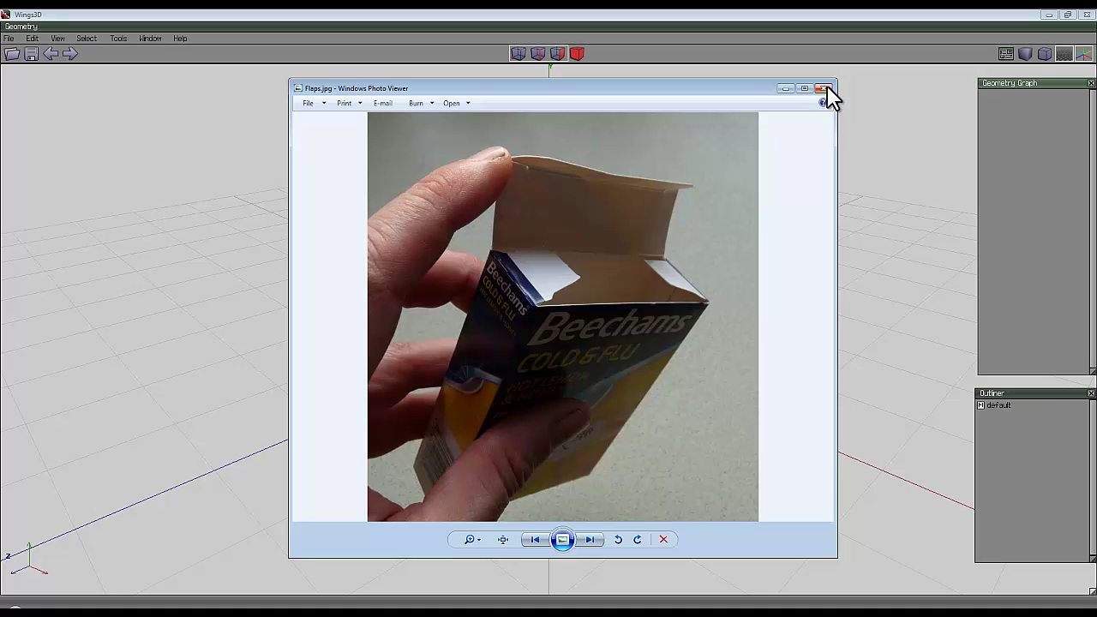
click(828, 88)
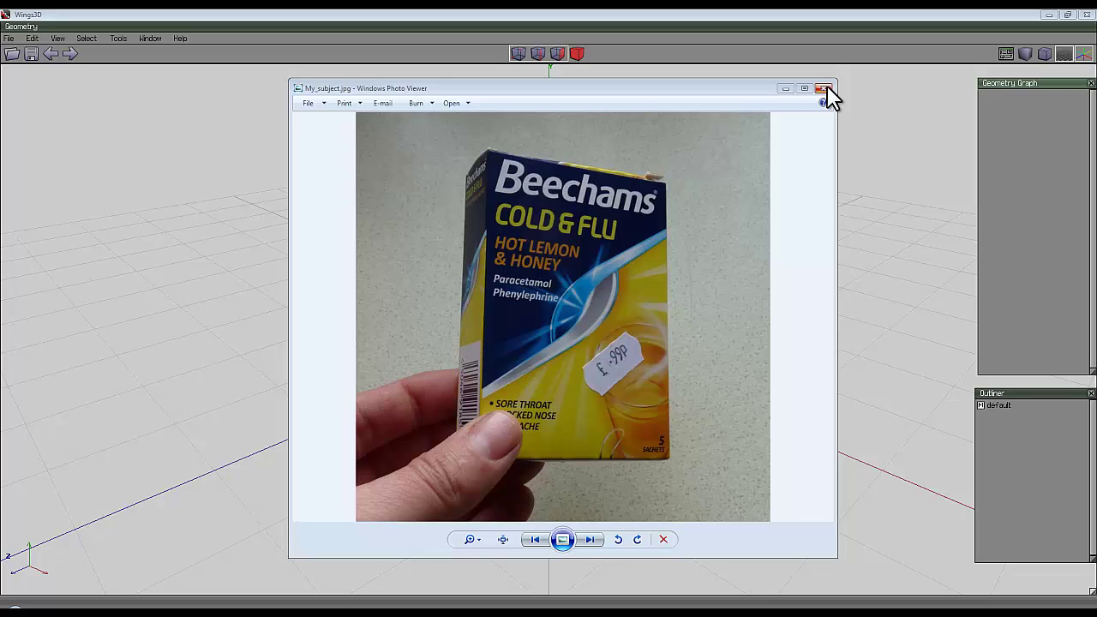
click(822, 88)
Step: Create a default cube at the origin and select it as a whole body
right_click(410, 163)
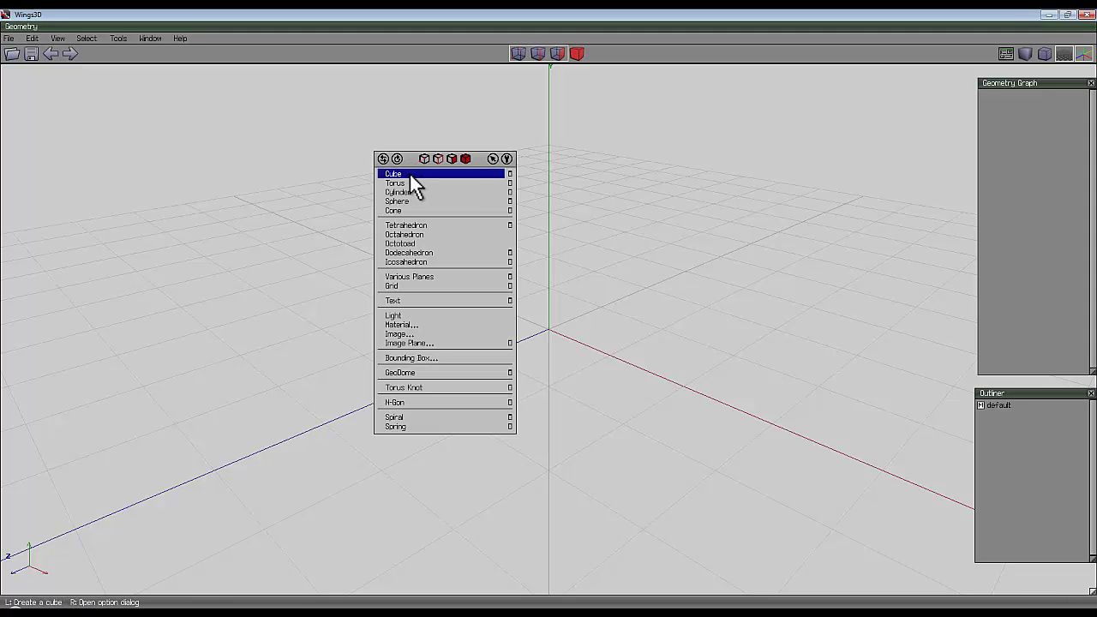
click(409, 175)
click(577, 53)
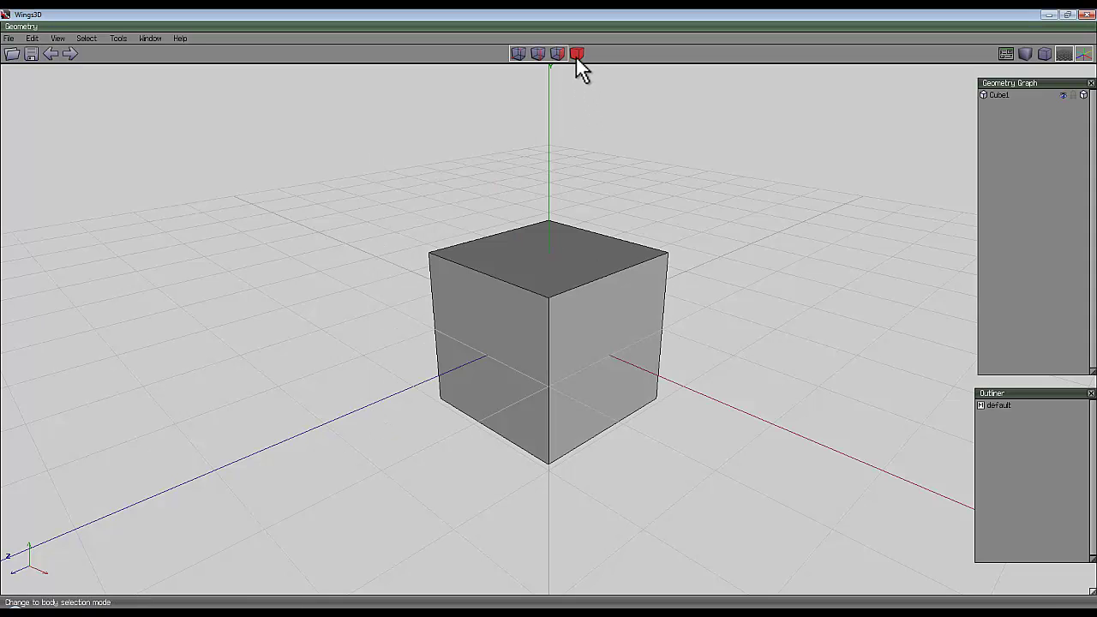
click(578, 257)
Step: Scale the cube to an absolute Z size of 10.3, using the Height.jpg ruler photo as reference
right_click(501, 149)
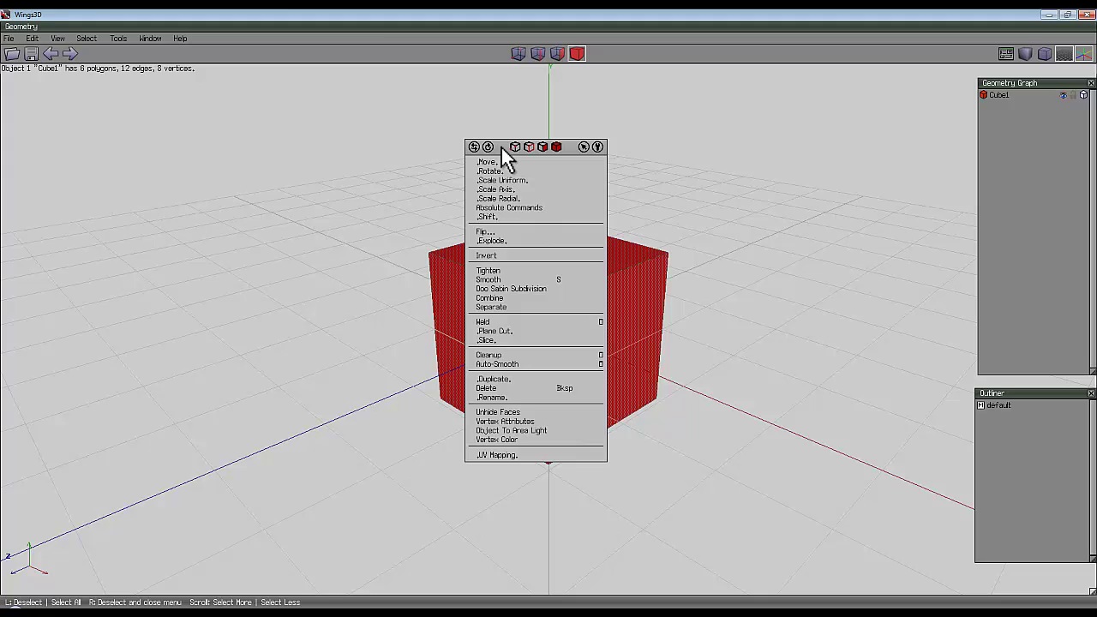
click(506, 209)
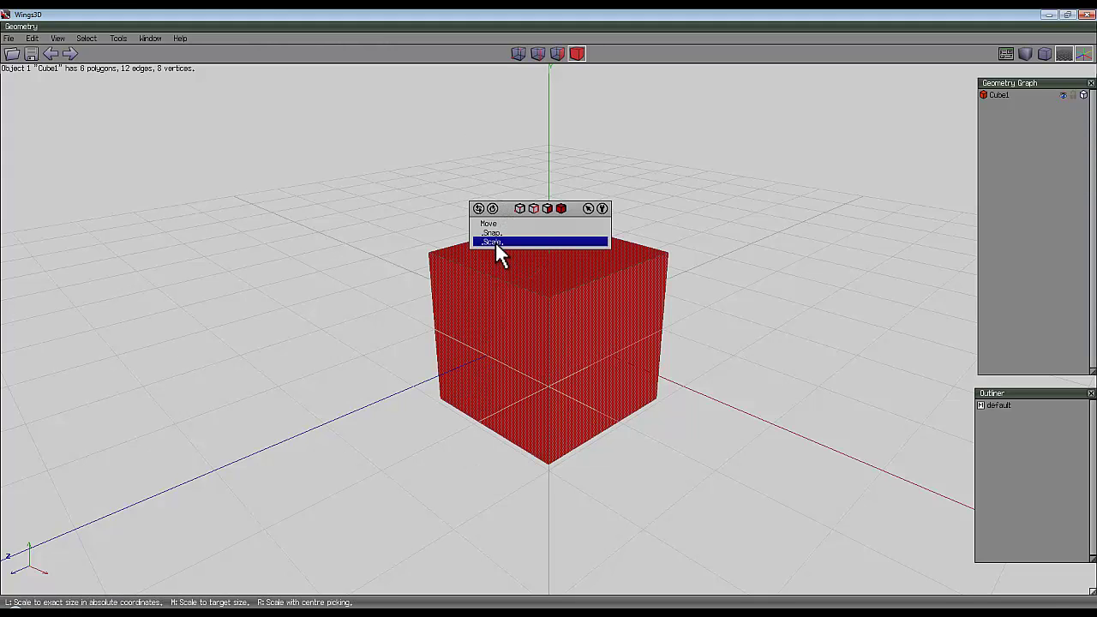
click(495, 242)
drag(505, 243, 269, 235)
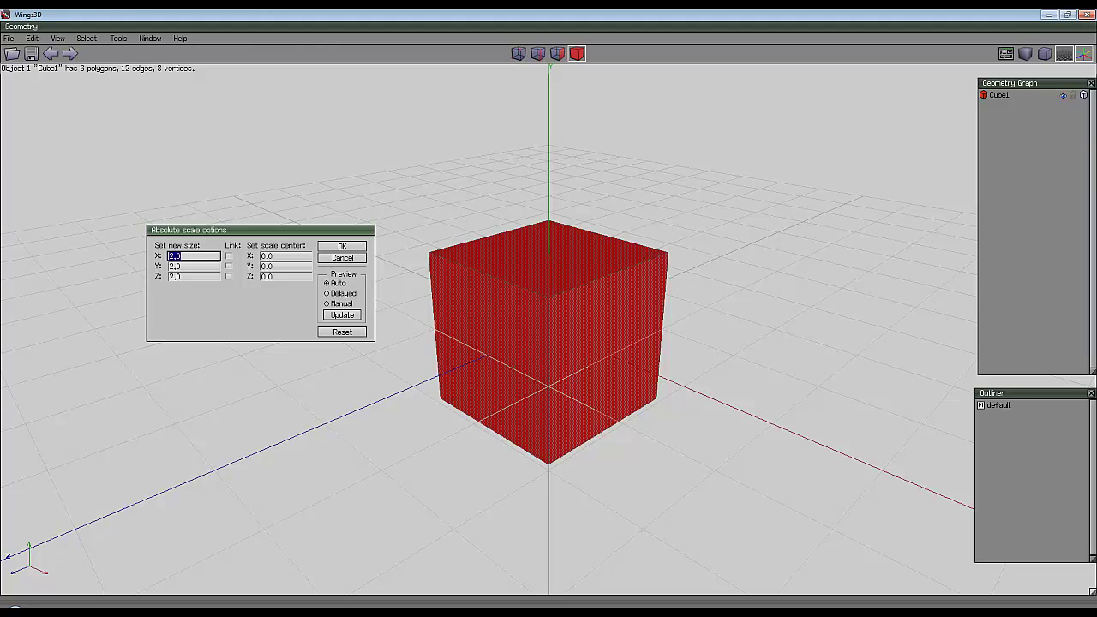
key(alt+Tab)
drag(590, 89, 704, 86)
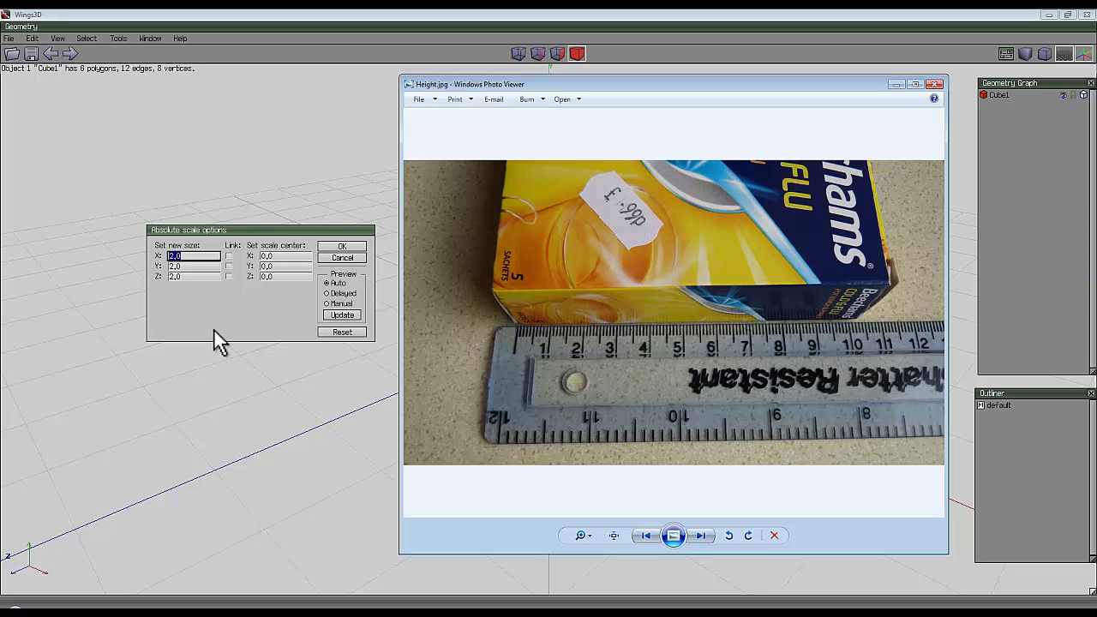
click(179, 278)
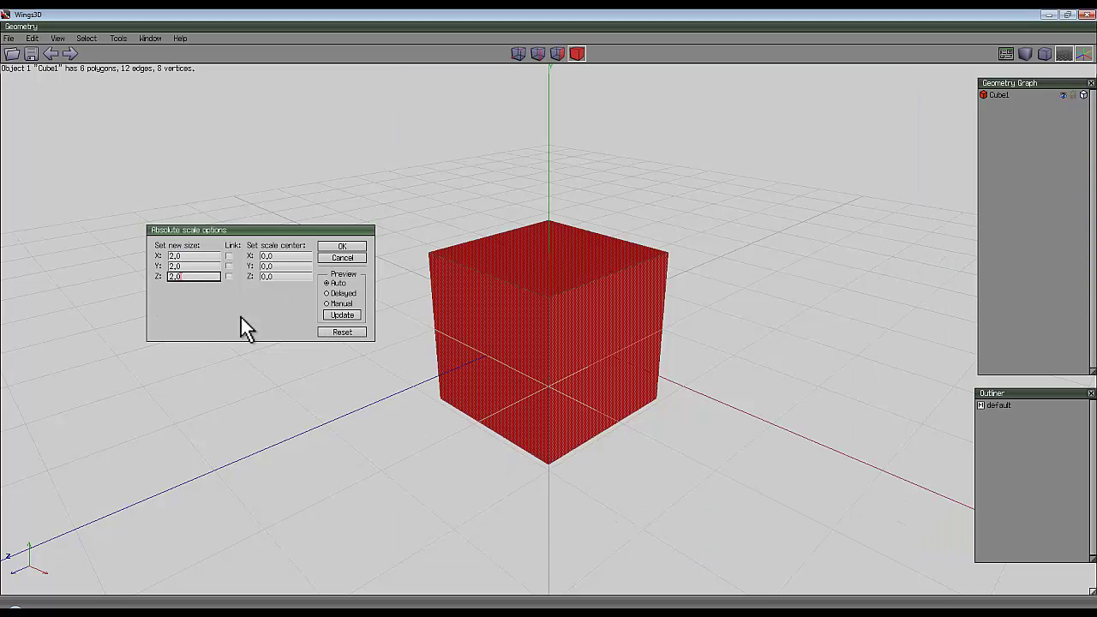
text(10,3)
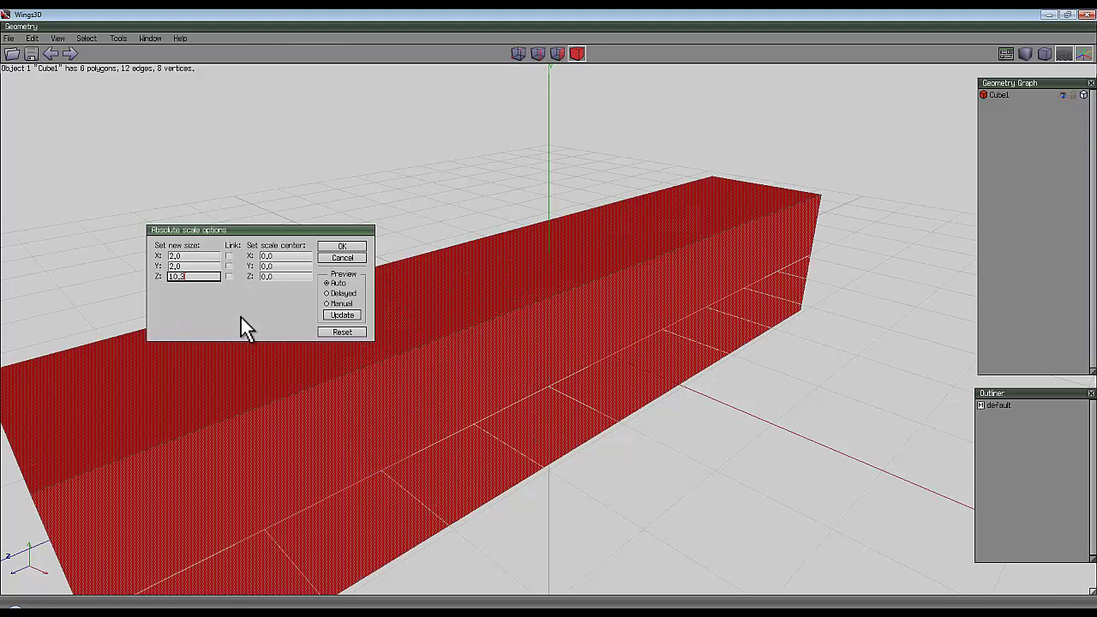
key(Return)
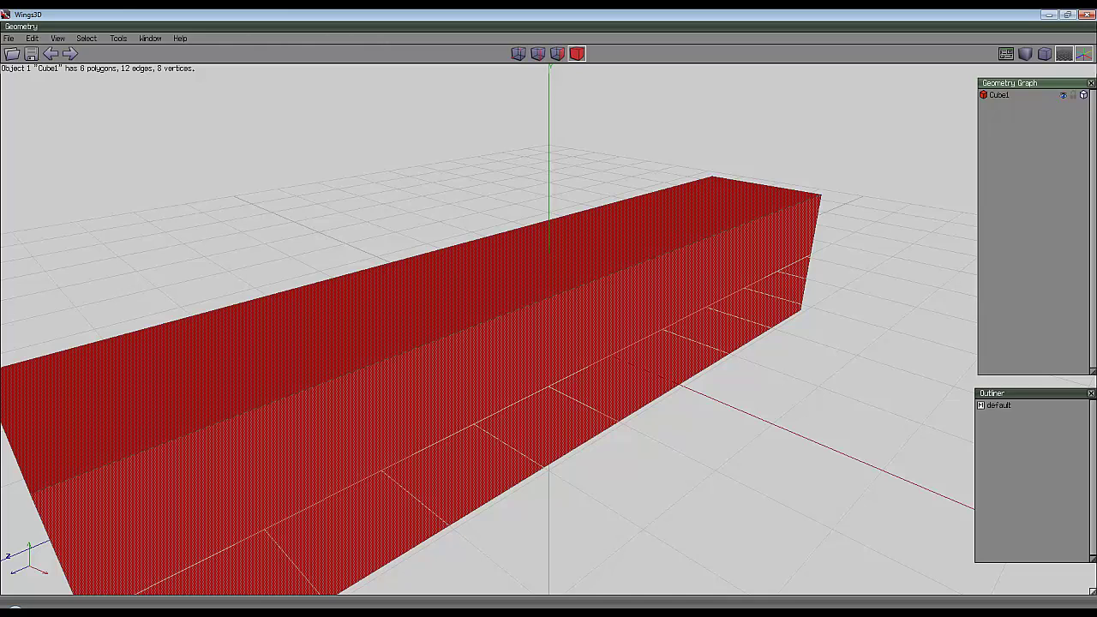
Step: Bring up the Width.jpg ruler photo and set the box's absolute X size to 7
click(257, 613)
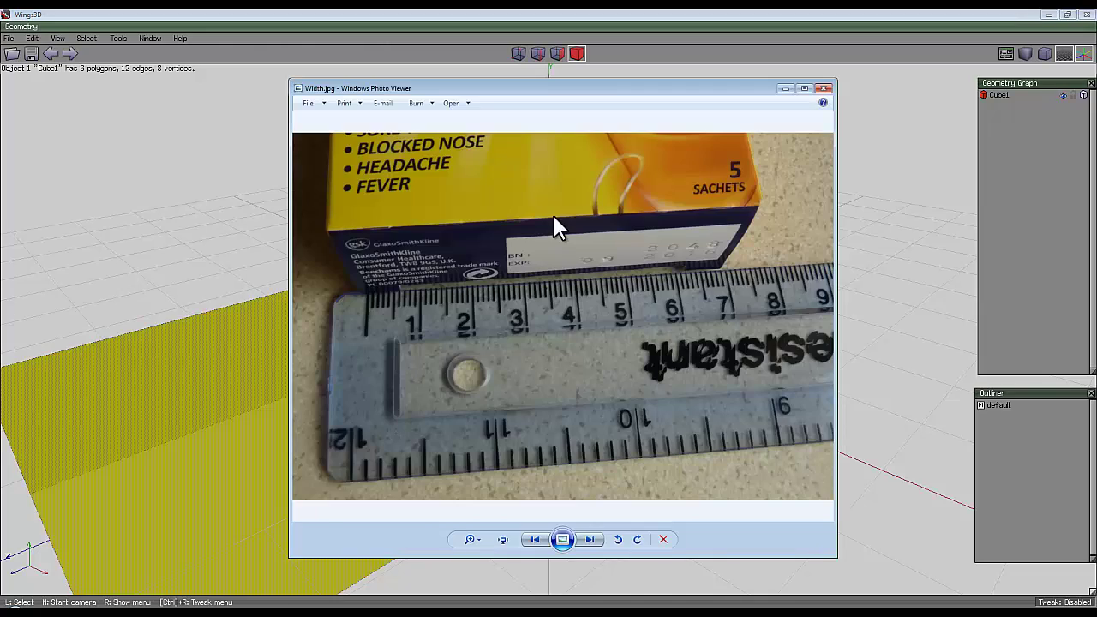
drag(483, 86, 767, 117)
right_click(311, 112)
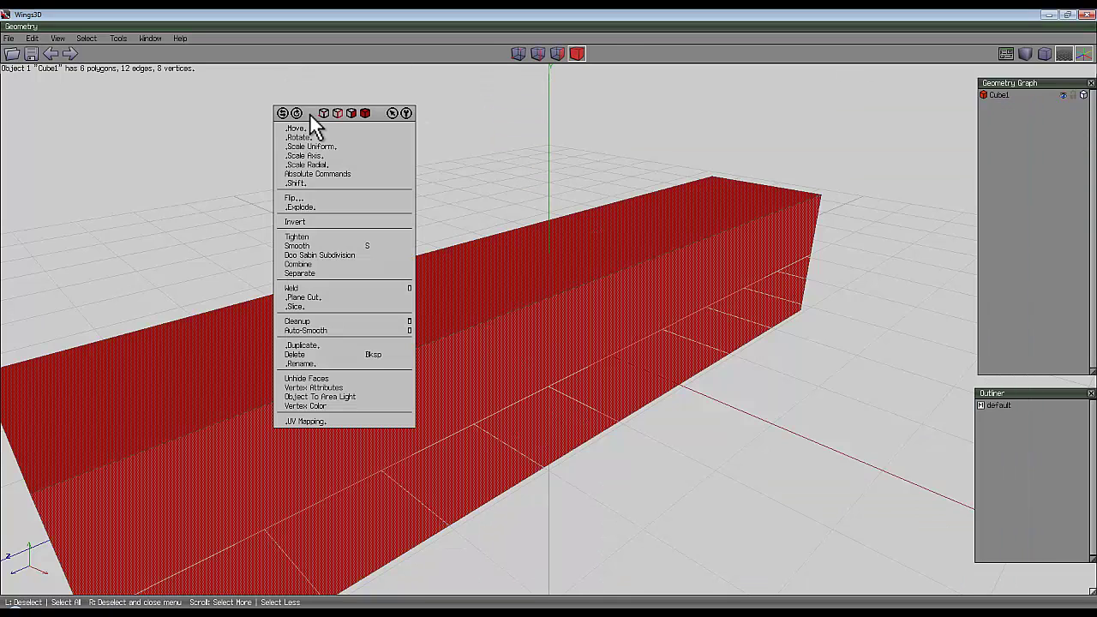
click(326, 173)
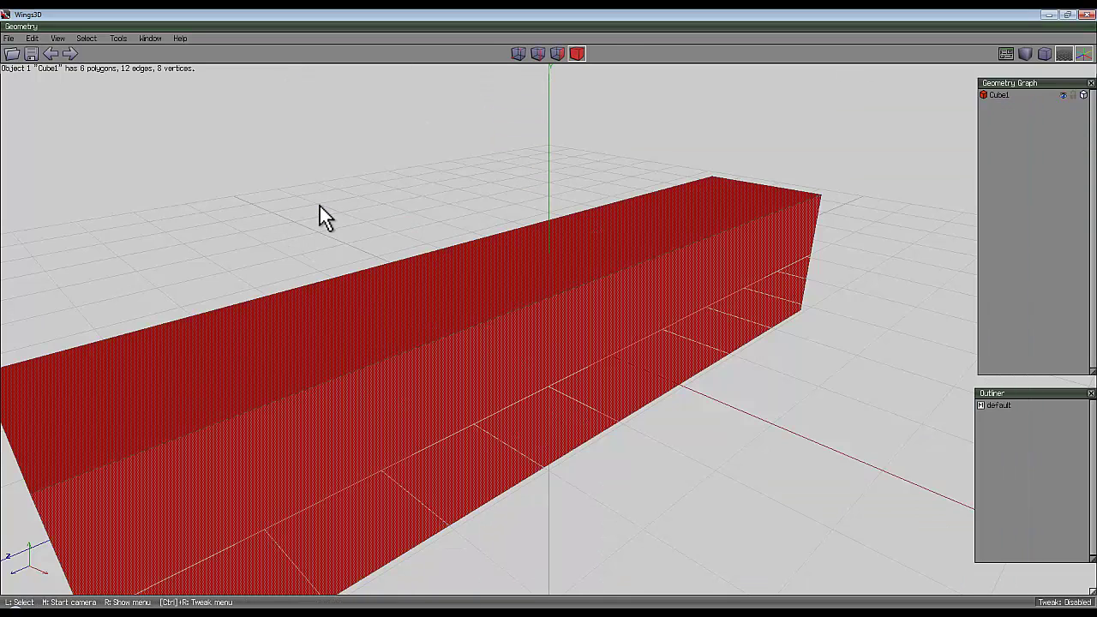
click(320, 206)
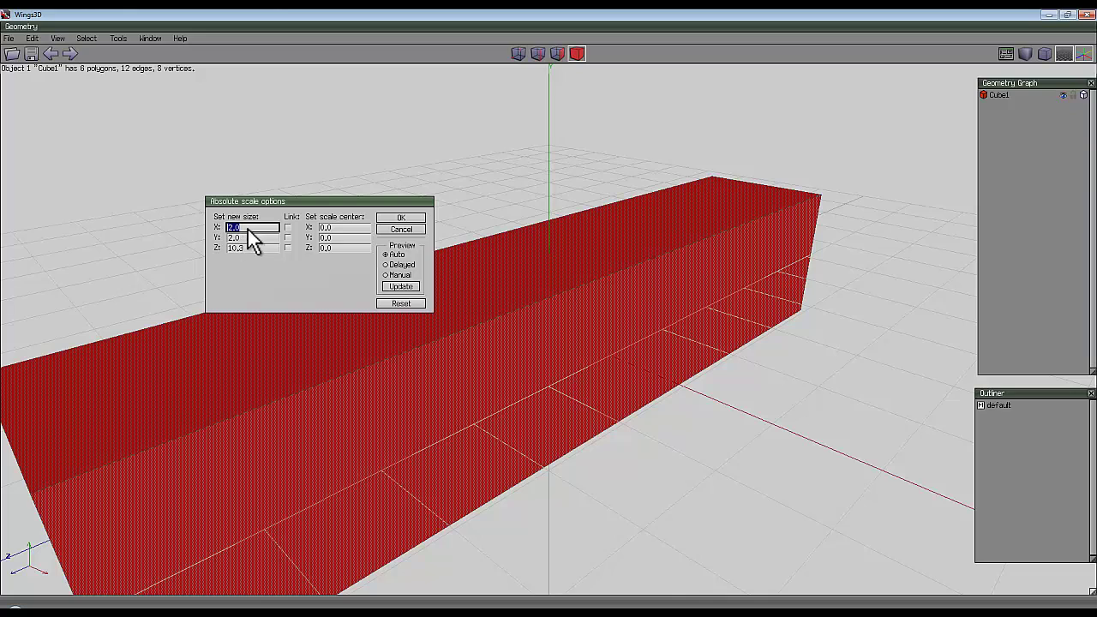
key(alt+Tab)
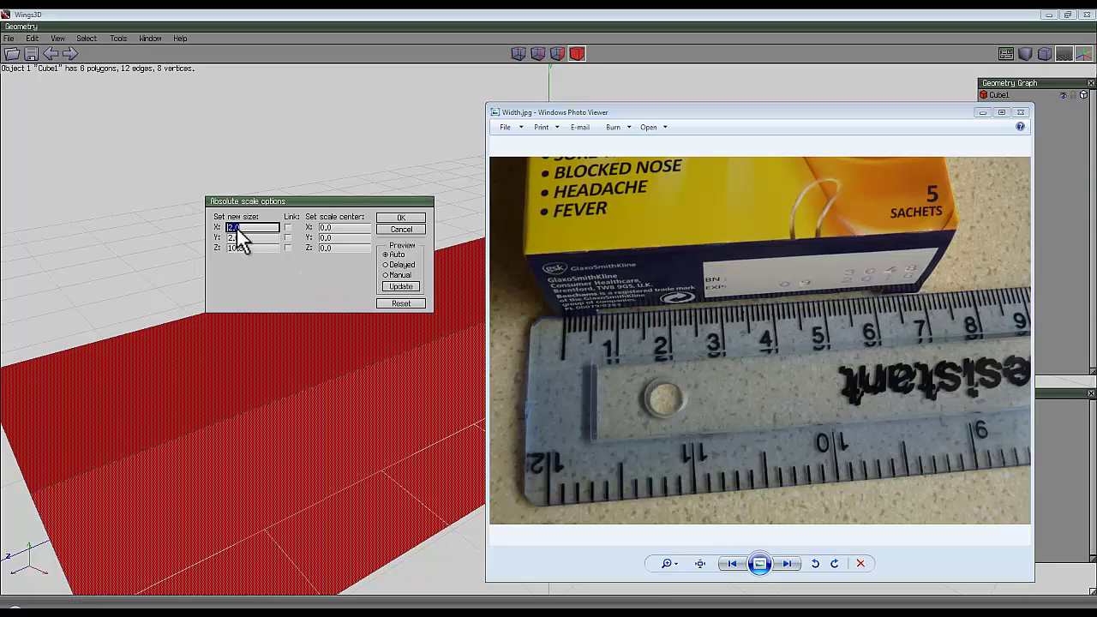
drag(249, 230, 212, 231)
text(7)
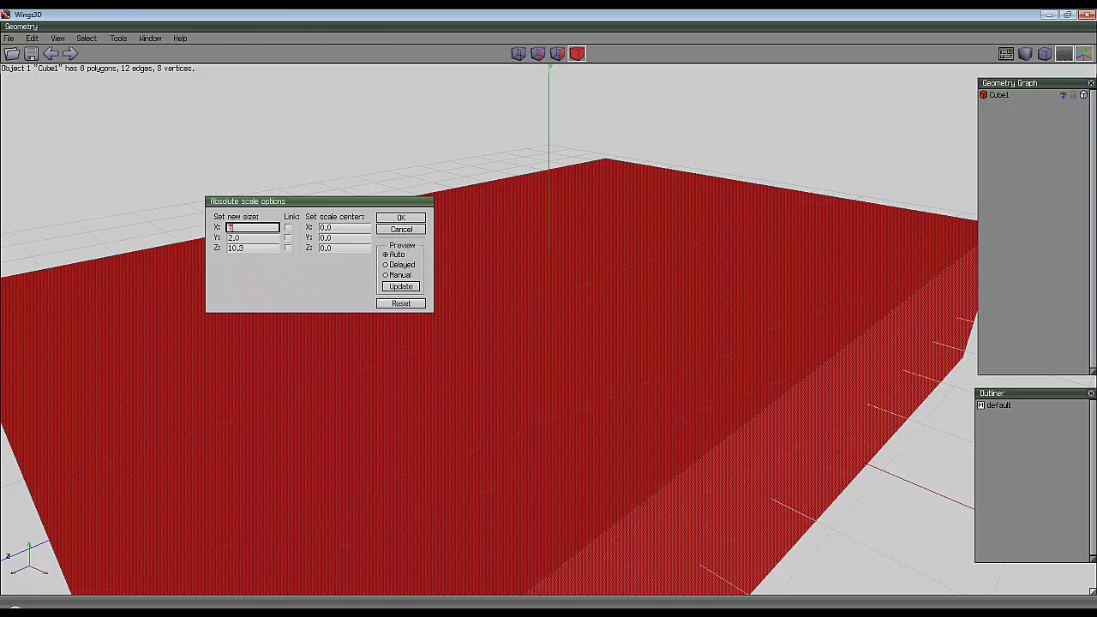
Step: Bring up the Depth.jpg ruler photo and scale the box to an absolute Y size of 2.5
key(alt+Tab)
drag(593, 91, 812, 93)
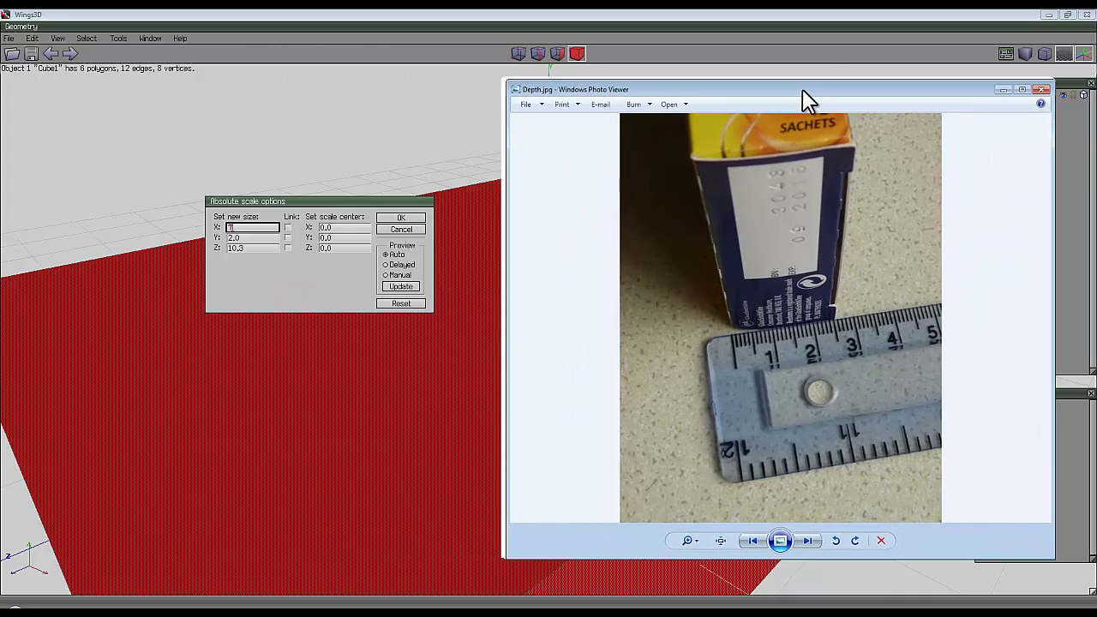
click(243, 238)
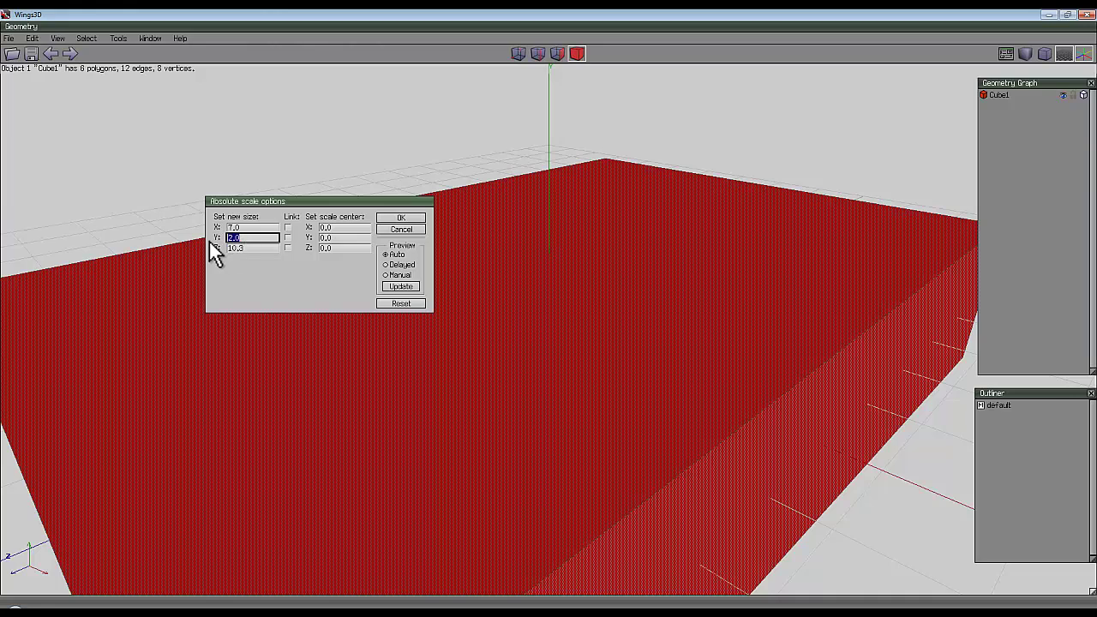
text(2.5)
key(Return)
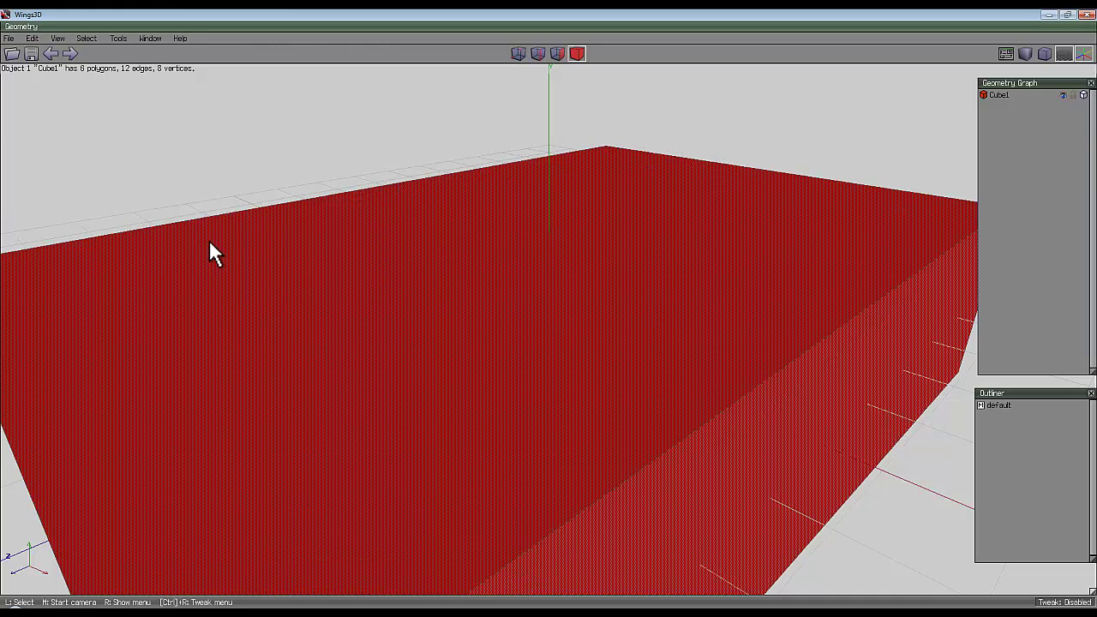
Step: Close the height, width and depth reference photos
scroll(509, 326, down, 10)
middle_drag(547, 312, 841, 379)
middle_click(841, 379)
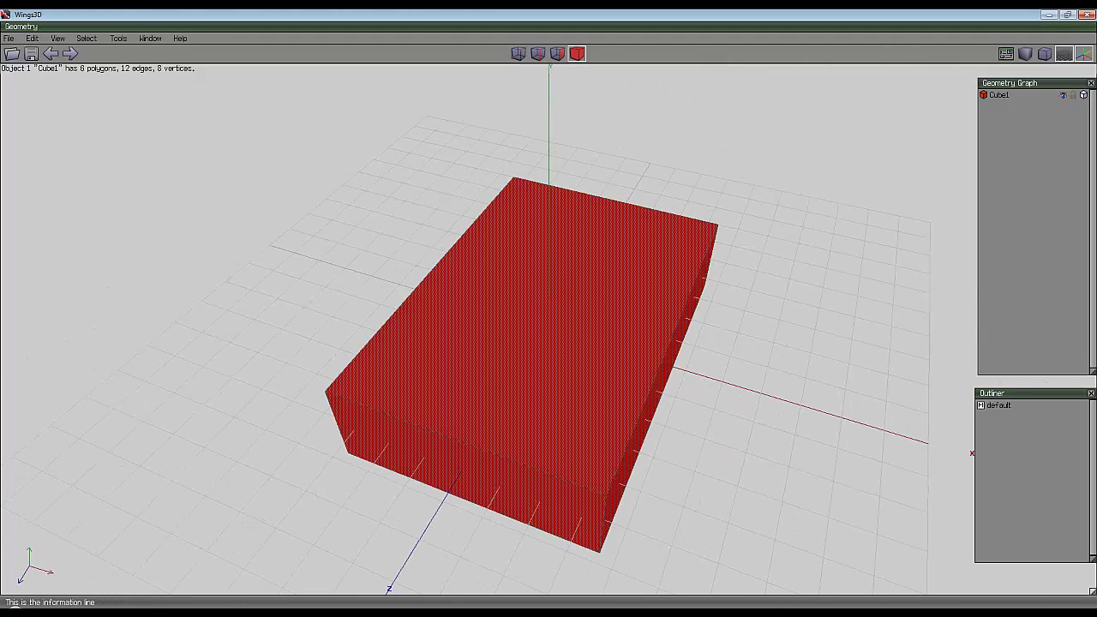
click(815, 613)
click(932, 84)
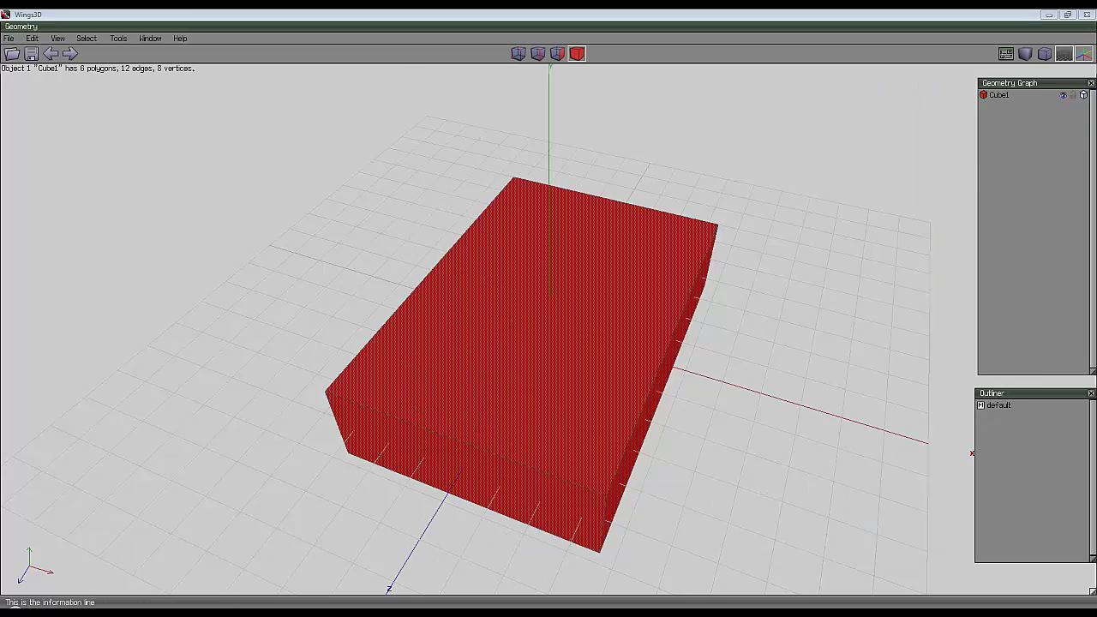
key(alt+Tab)
click(1026, 108)
key(alt+Tab)
click(1044, 90)
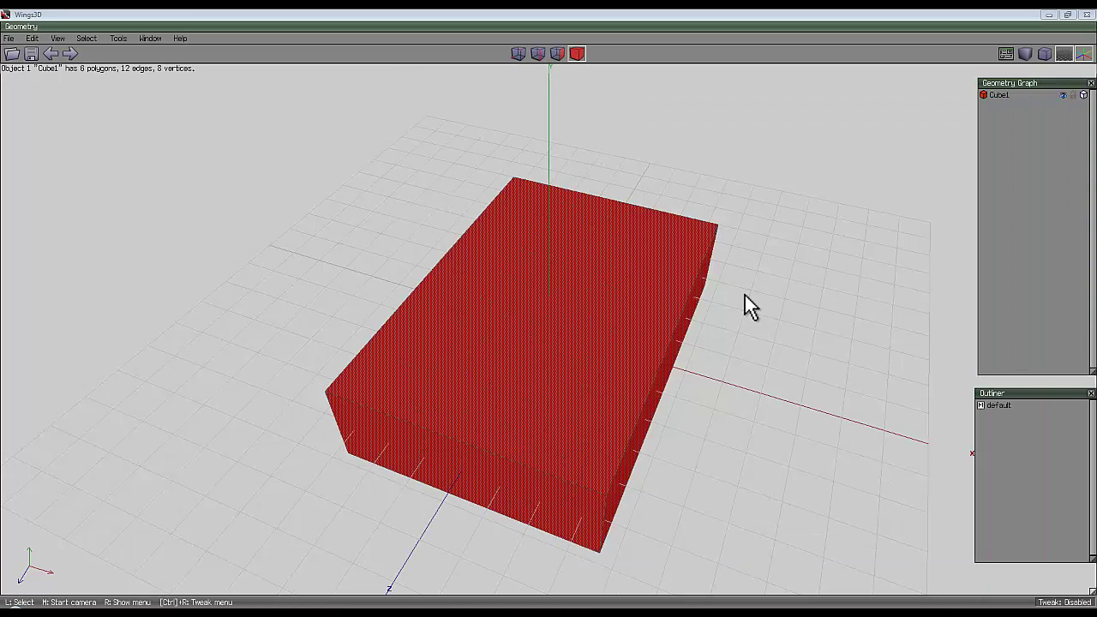
Step: Examine the Seam.jpg, Cut.jpg and Unfolded.jpg photos to see how the carton is cut open and laid flat
middle_click(745, 294)
click(551, 315)
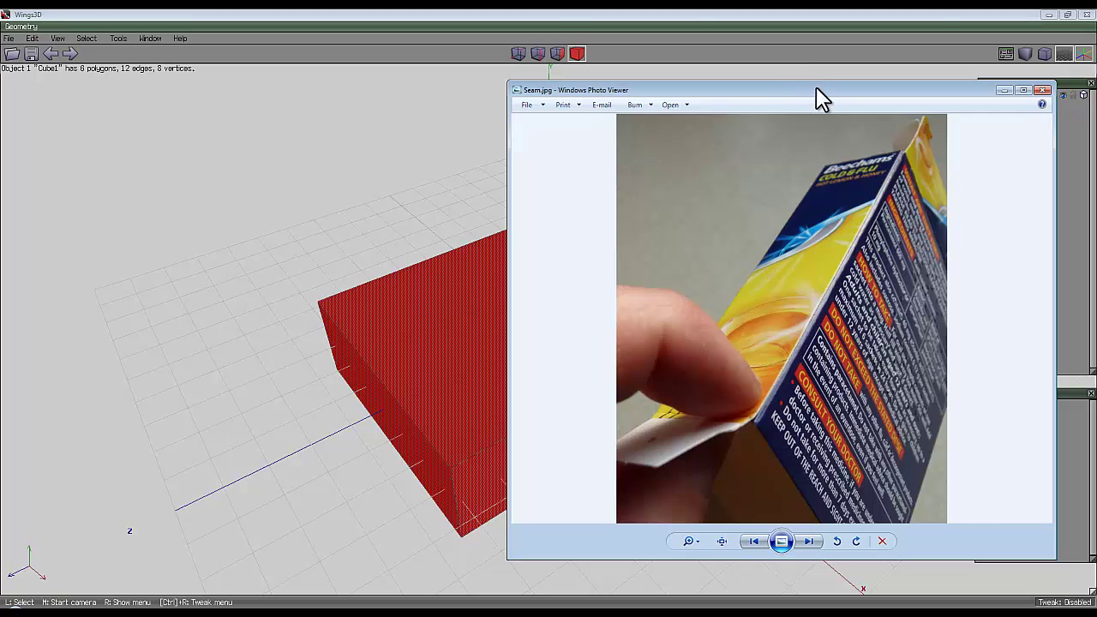
drag(820, 90, 600, 86)
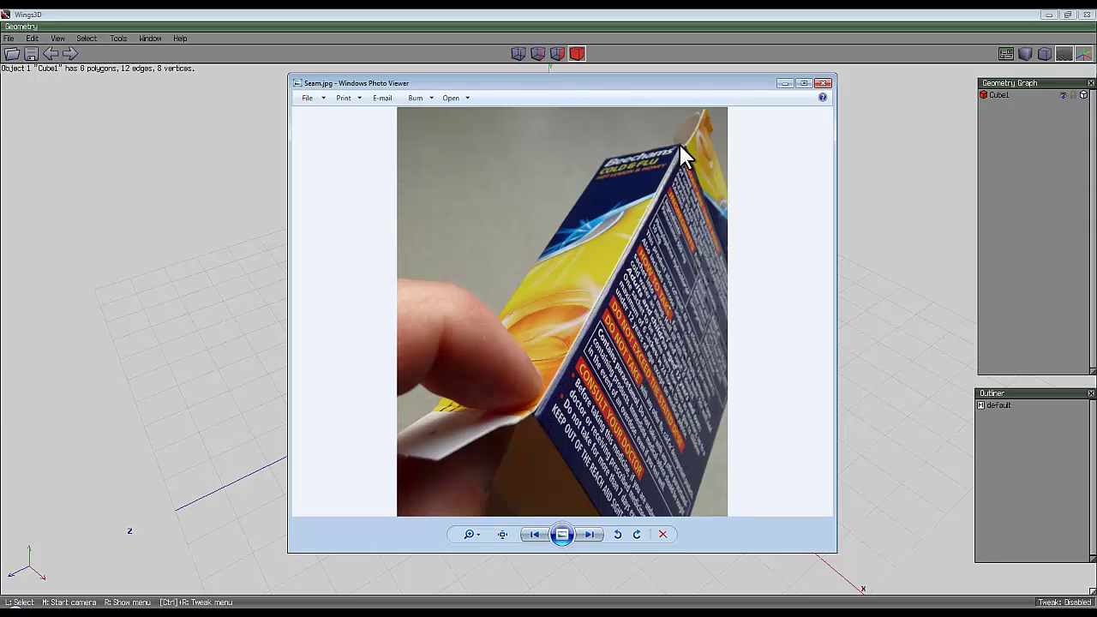
click(821, 83)
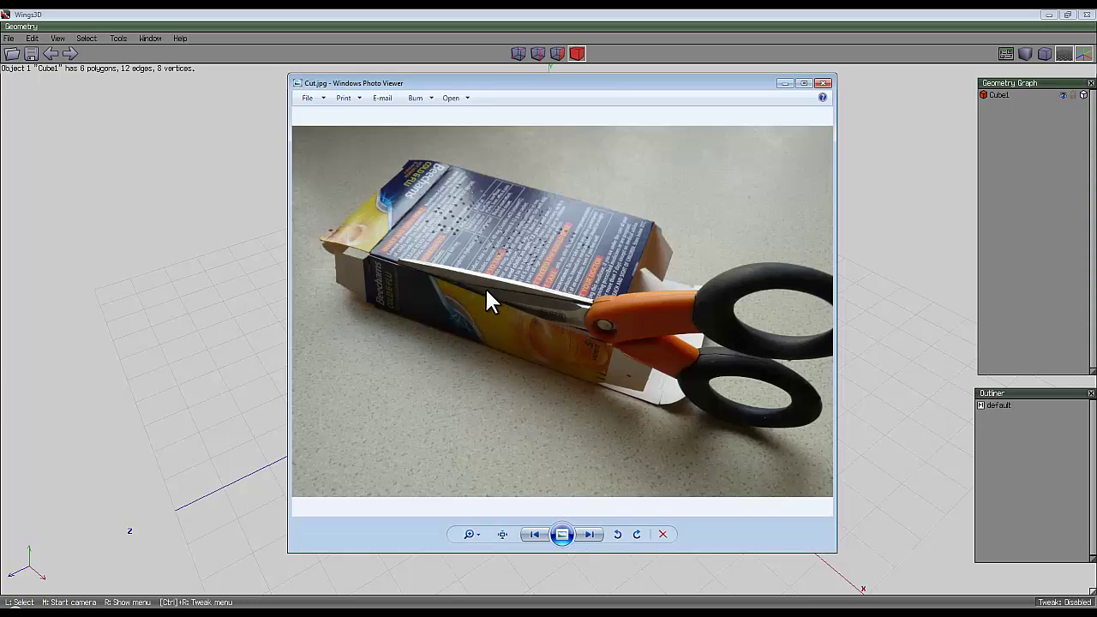
click(823, 83)
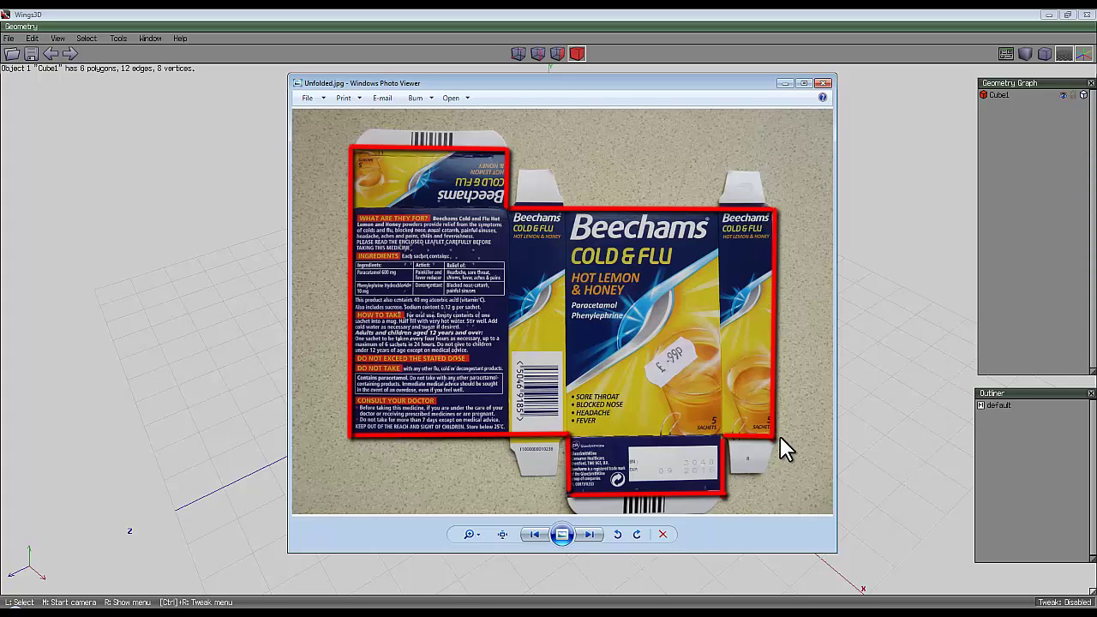
click(824, 84)
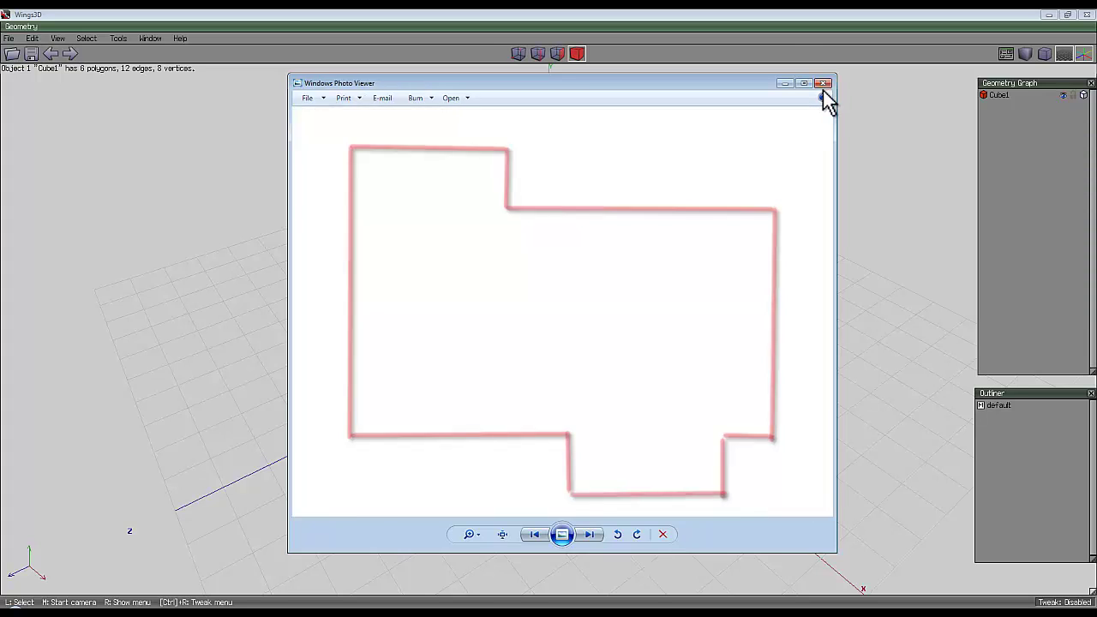
Step: Start UV mapping on the selected box to open its AutoUV segmenting view
middle_click(599, 133)
click(549, 313)
scroll(533, 145, down, 2)
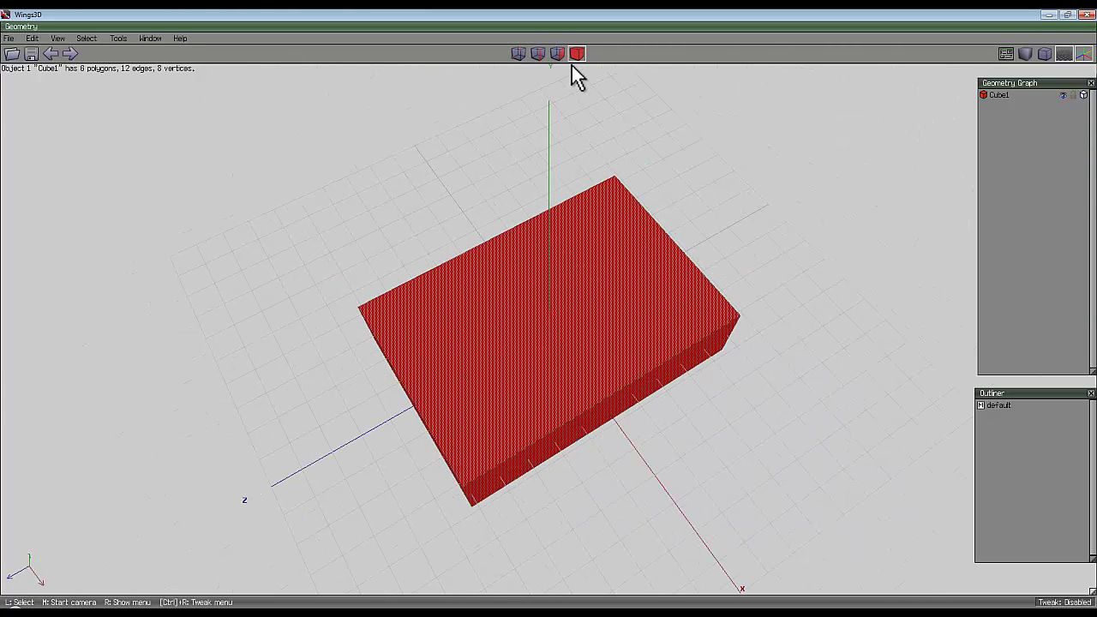
right_click(558, 157)
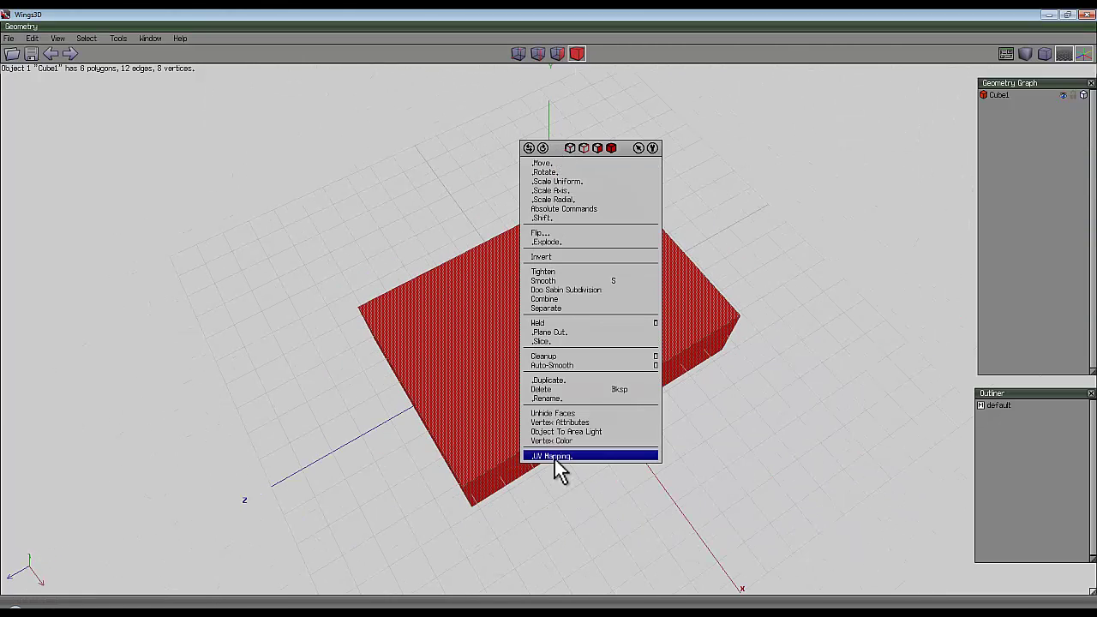
click(557, 456)
Step: Bring up the Unfolded.jpg photo and place it beside the box in the segmenting view
middle_drag(258, 158, 414, 180)
scroll(415, 178, down, 3)
middle_click(417, 176)
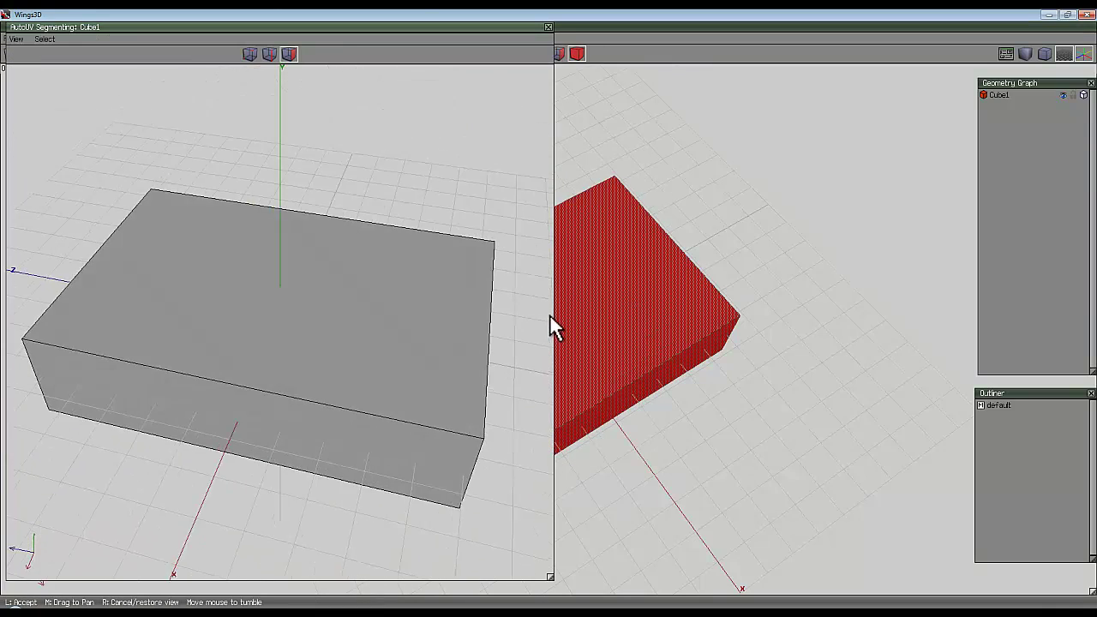
scroll(549, 316, down, 4)
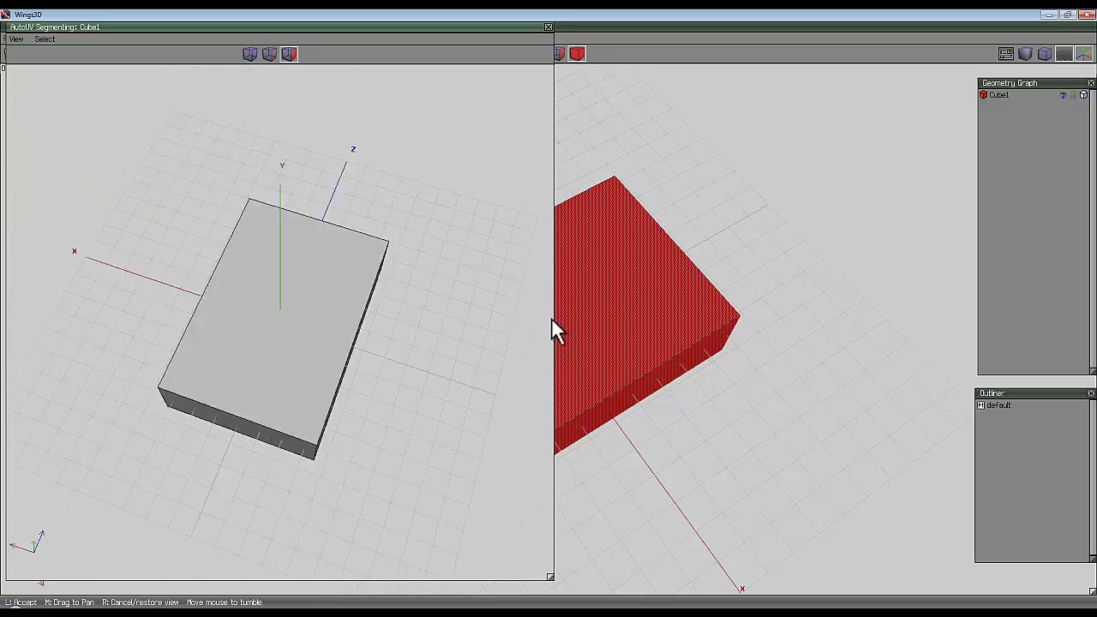
click(549, 316)
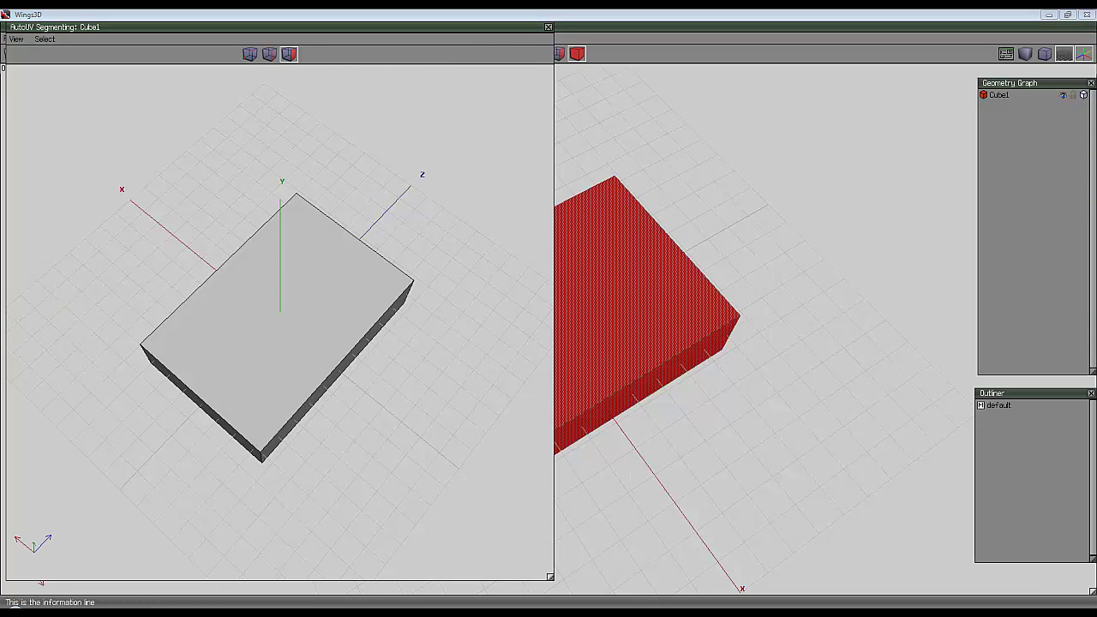
key(alt+Tab)
drag(626, 82, 795, 77)
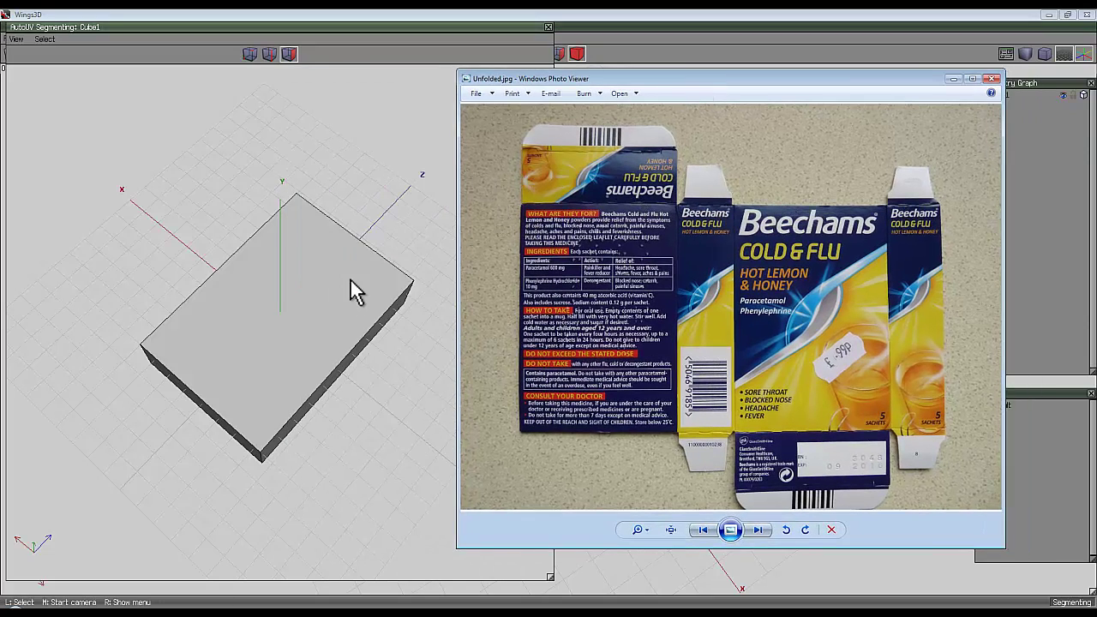
Step: Switch to edge selection and select the top edge and both vertical edges of one short end of the box
click(267, 56)
click(266, 56)
click(359, 245)
middle_click(390, 220)
click(551, 316)
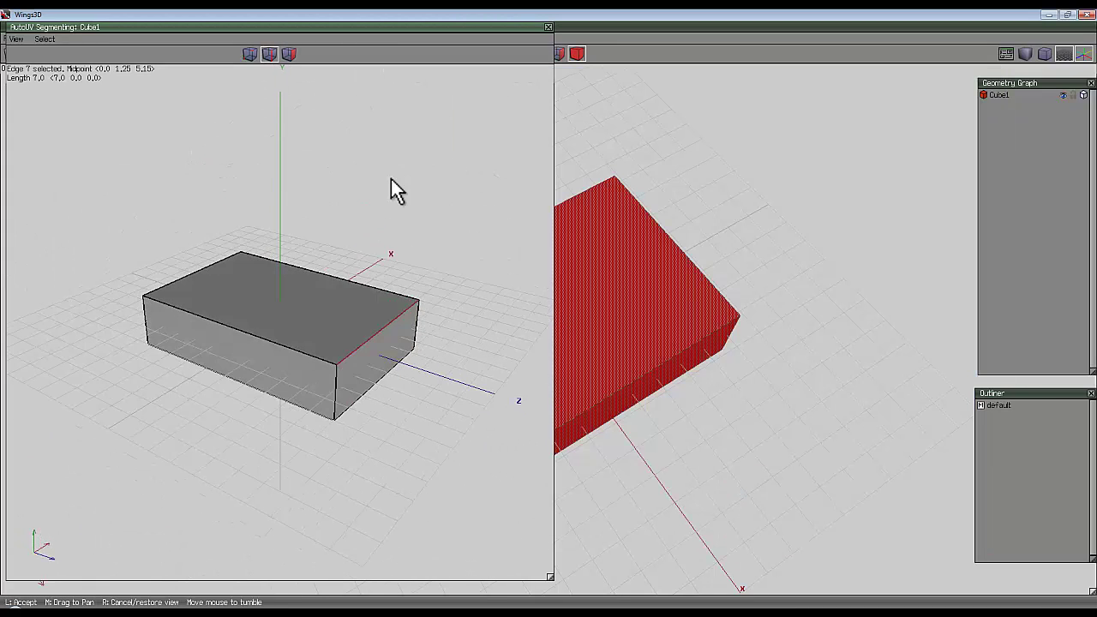
click(334, 392)
middle_drag(473, 219, 390, 398)
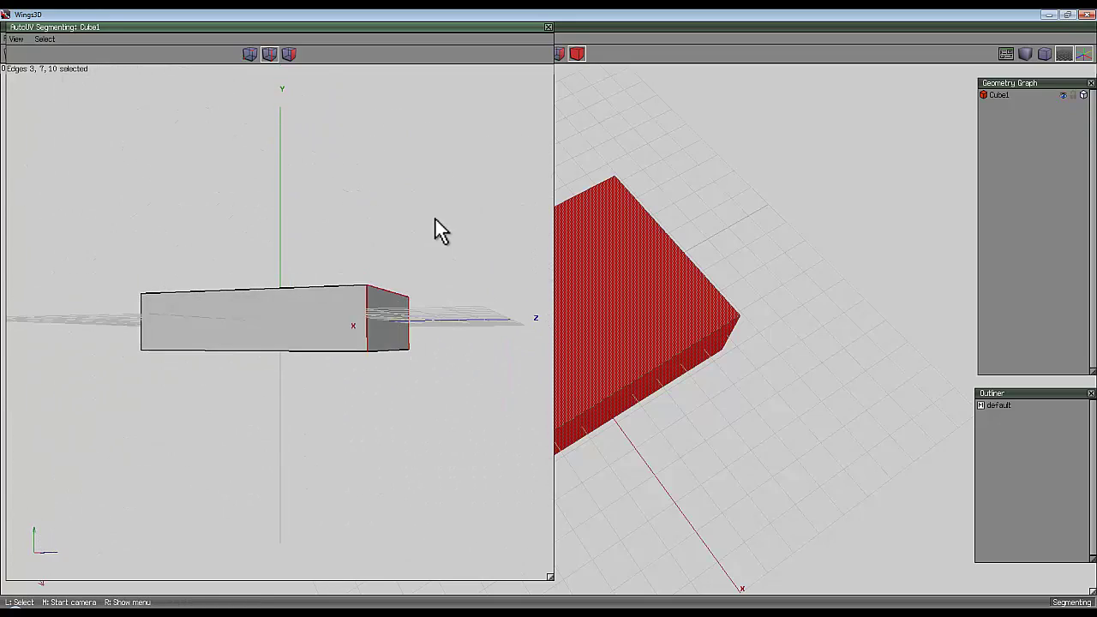
middle_drag(436, 228, 377, 360)
Step: Check the Unfolded.jpg photo, then add the bottom edge and both vertical edges of the box's opposite short end to the selection
key(alt+Tab)
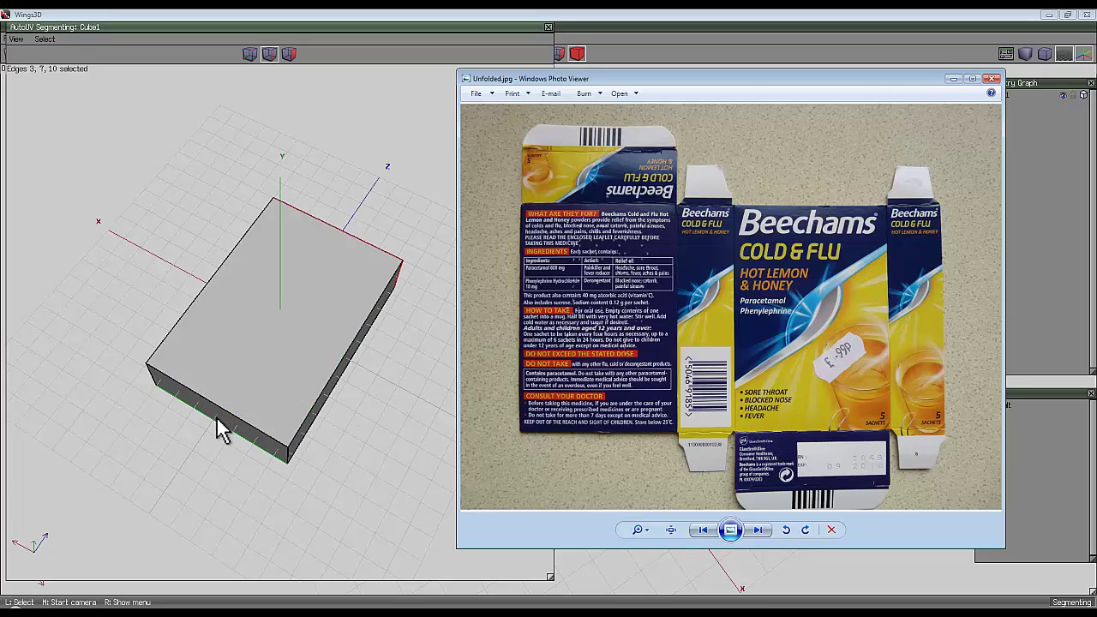
middle_click(379, 416)
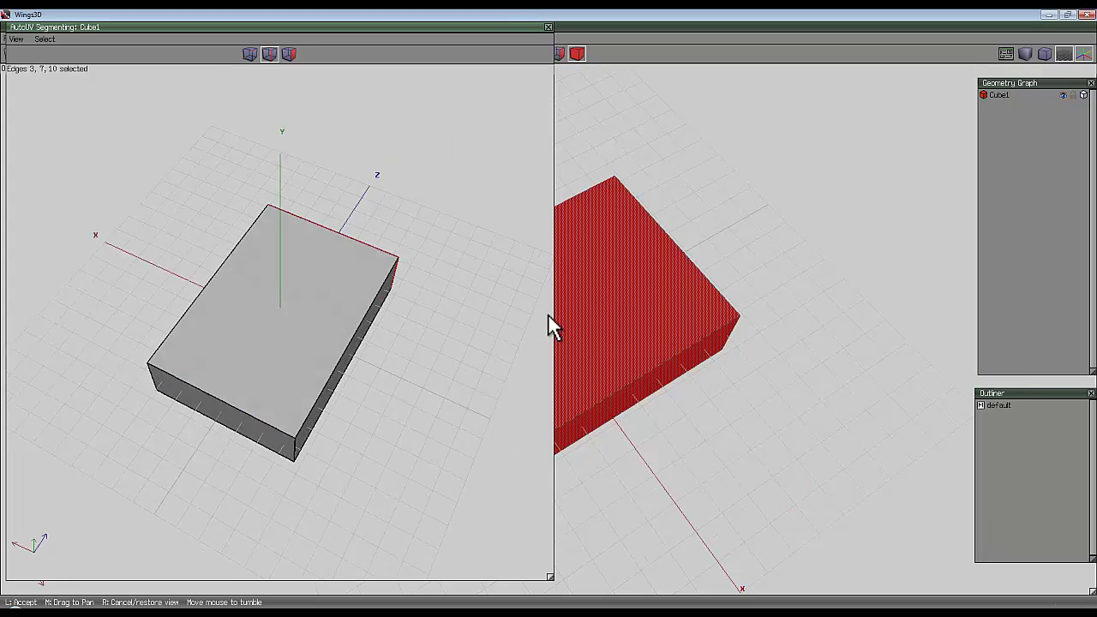
click(550, 326)
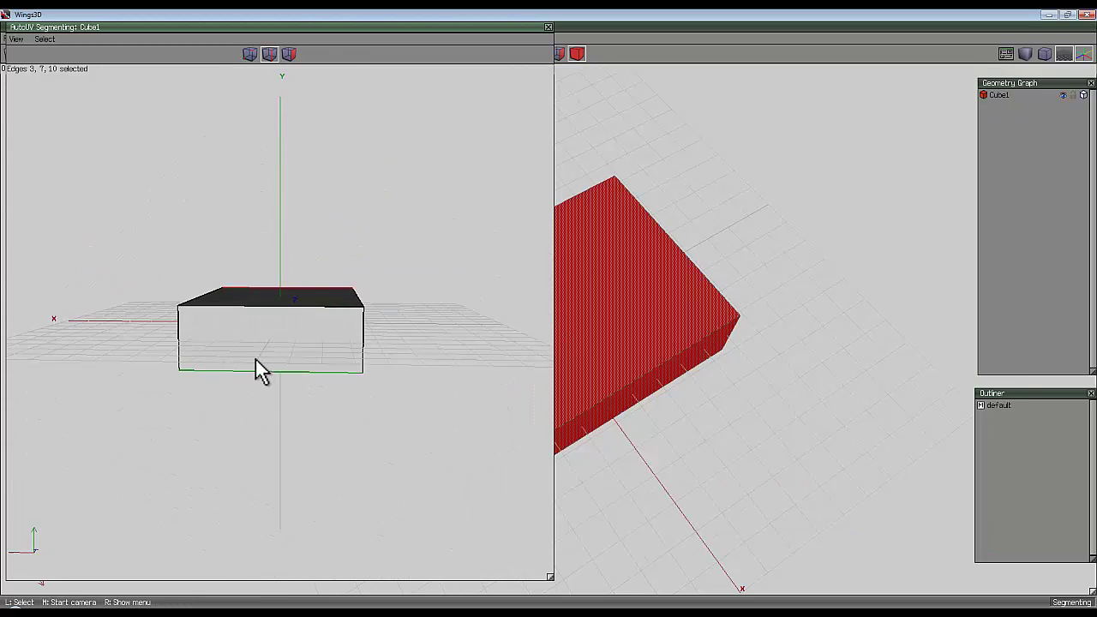
middle_click(420, 375)
click(550, 316)
click(208, 360)
middle_click(550, 316)
click(549, 326)
click(160, 372)
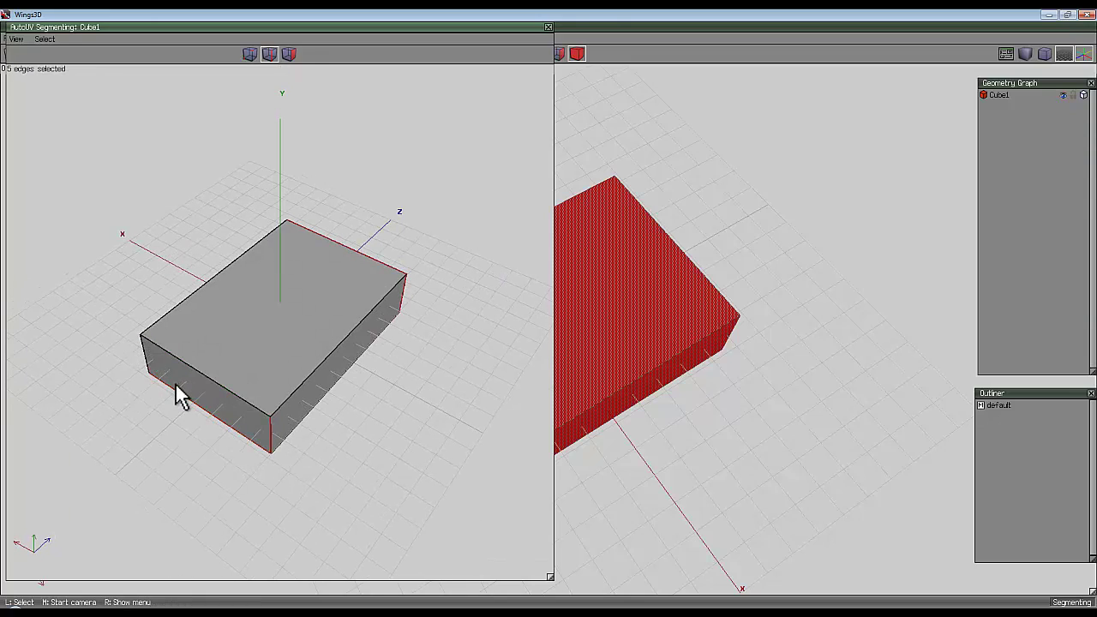
click(146, 365)
Step: Consult the photo again, add one long bottom edge joining the two ends, and mark all selected edges for cut
click(776, 615)
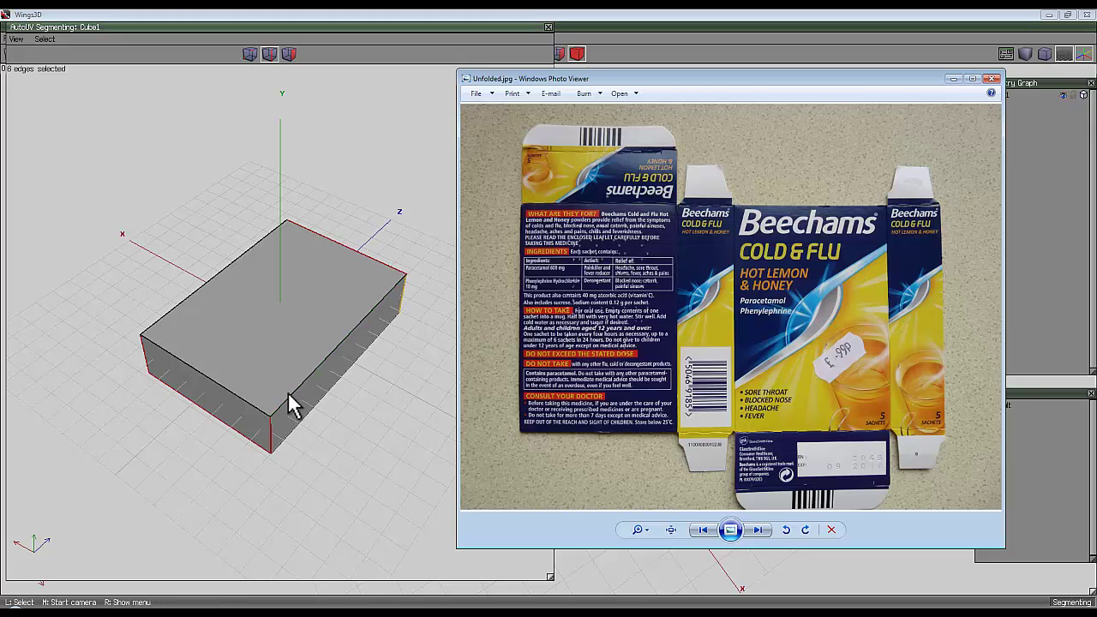
middle_click(419, 235)
click(549, 318)
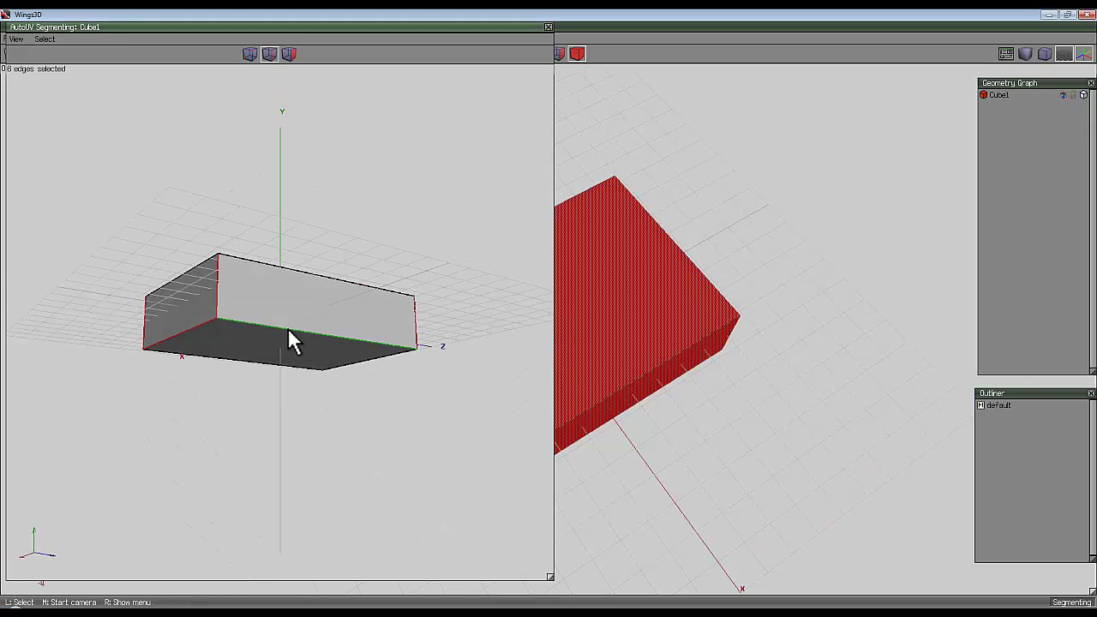
middle_drag(421, 279, 549, 317)
right_click(353, 152)
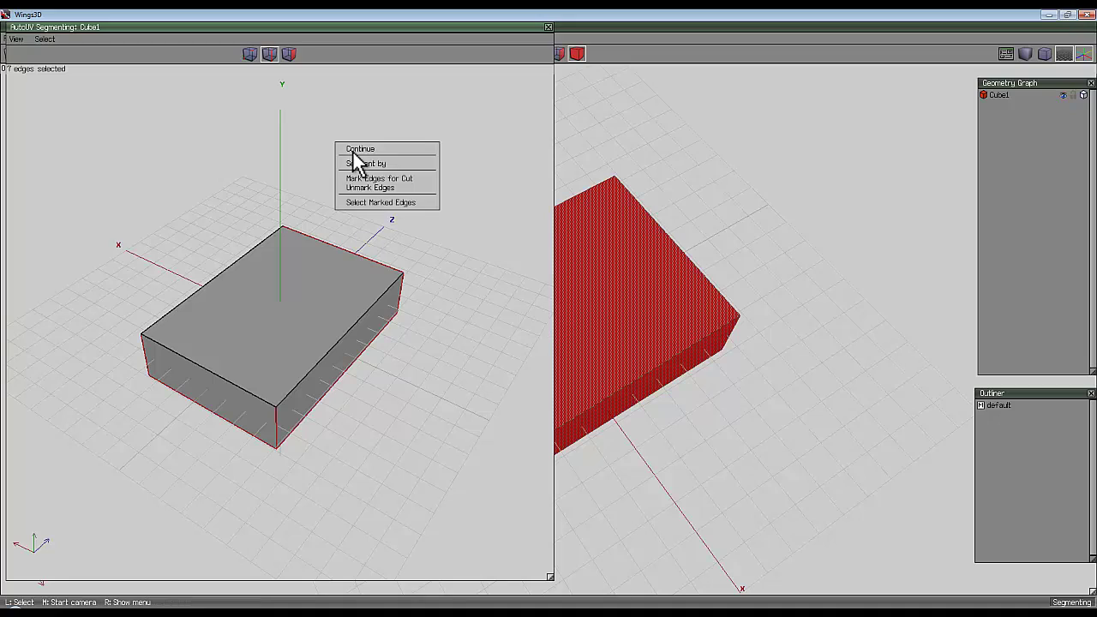
click(377, 179)
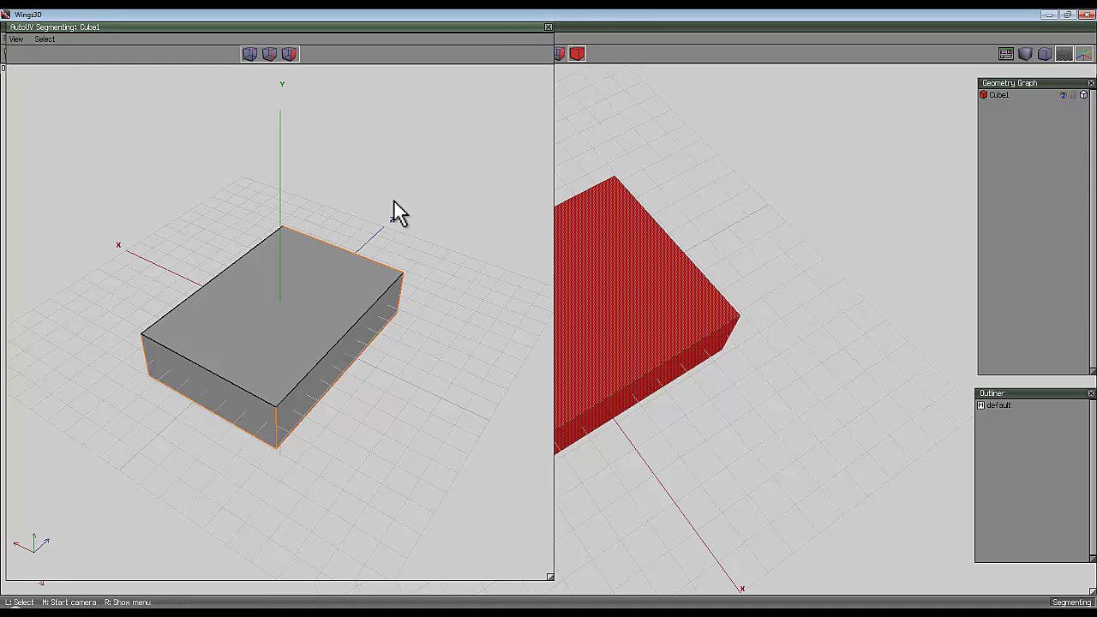
Step: Continue from segmenting with the Unfolding method to flatten the box into a UV chart
middle_click(392, 214)
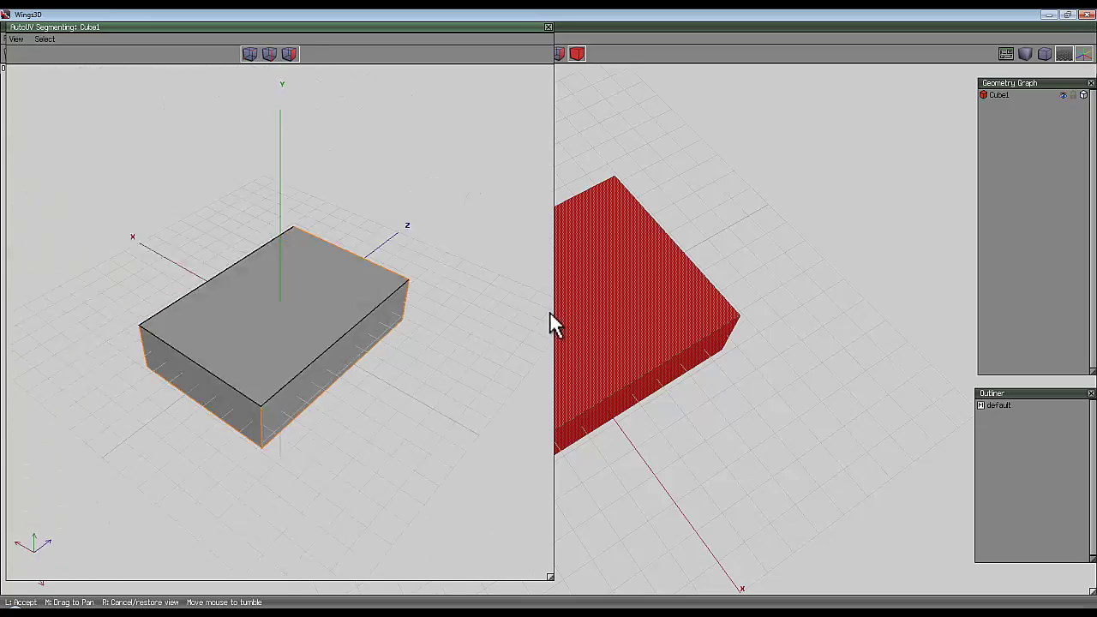
click(548, 314)
right_click(330, 144)
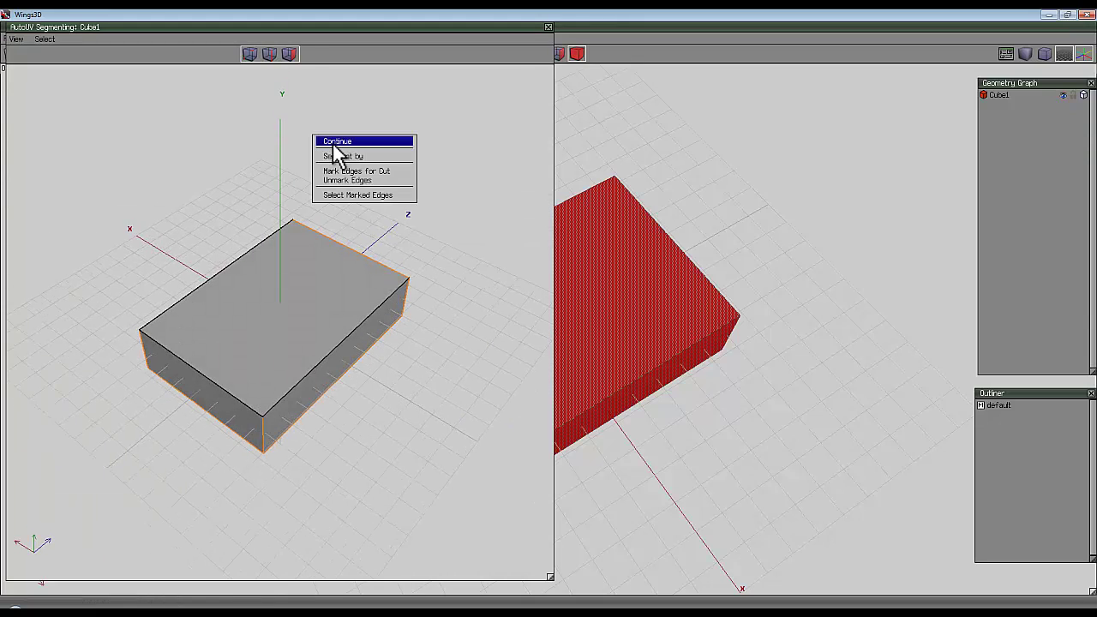
click(340, 141)
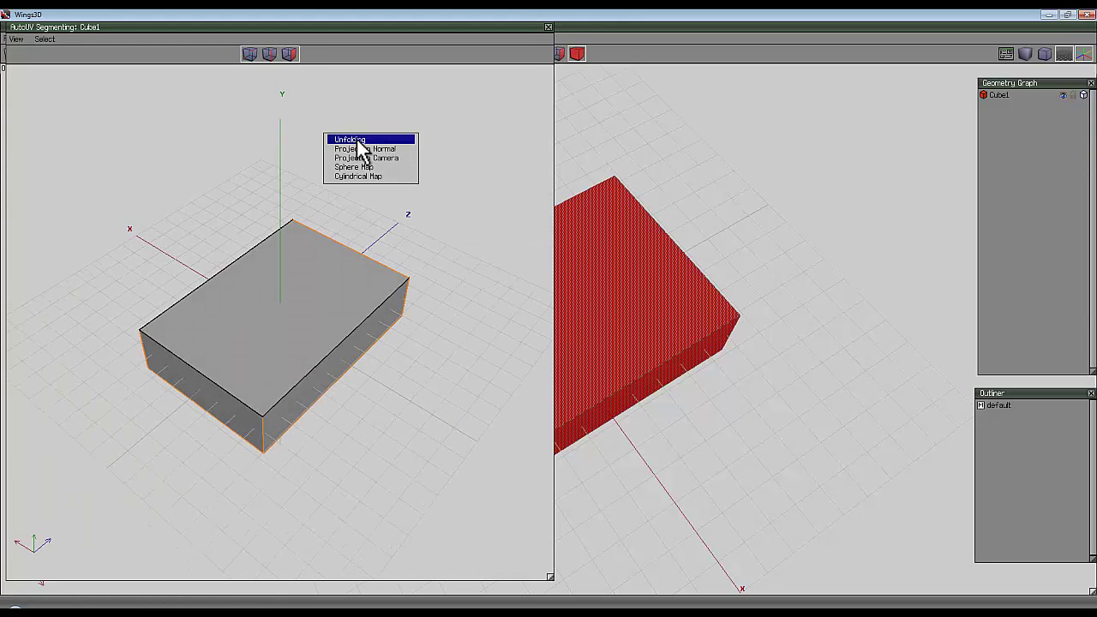
click(357, 140)
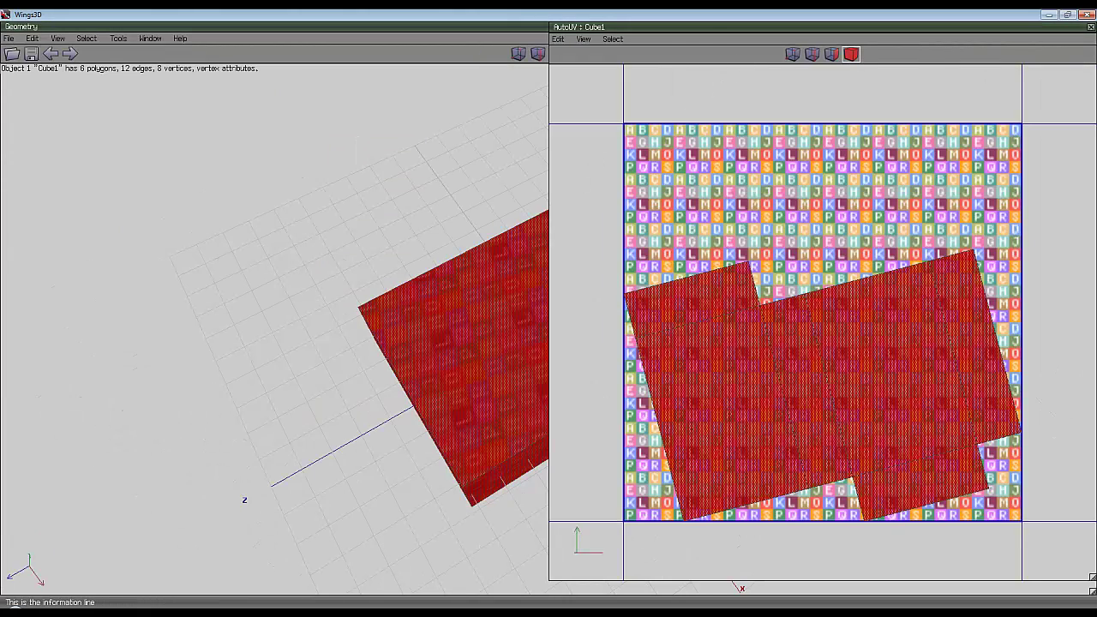
Step: Compare the UV chart with the Unfolded.jpg photo placed beside it, and close the photo
key(alt+Tab)
drag(769, 91, 338, 83)
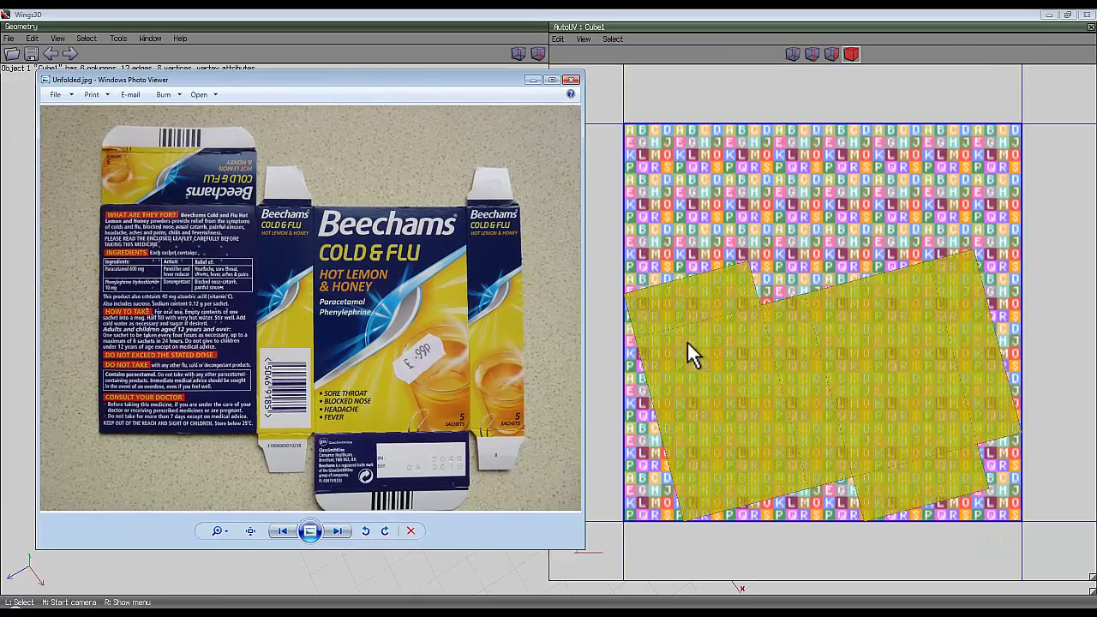
click(809, 292)
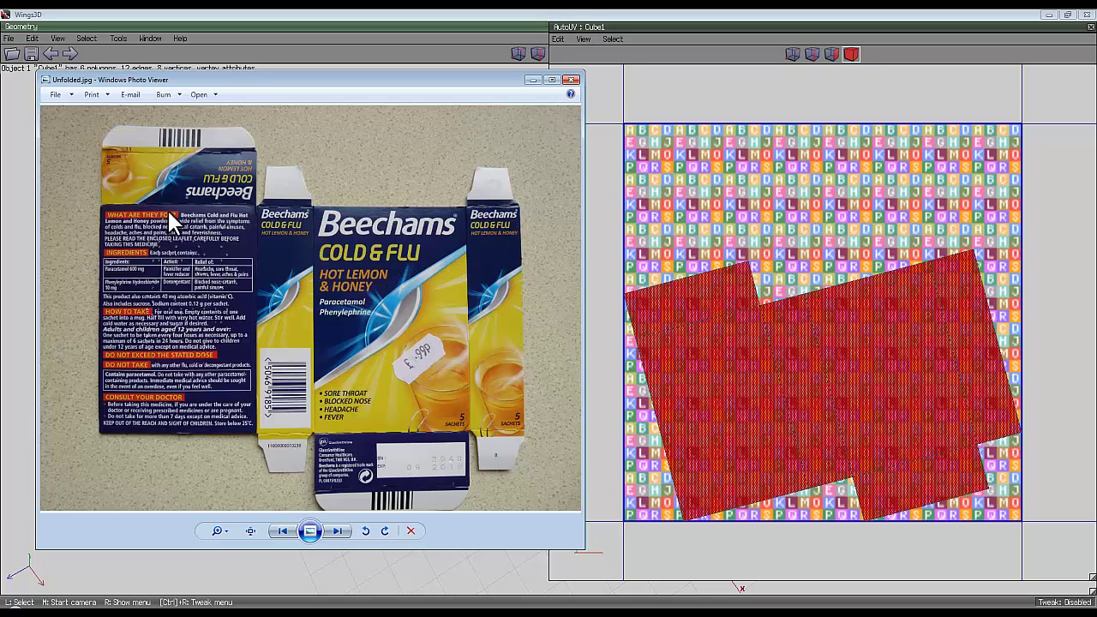
click(573, 80)
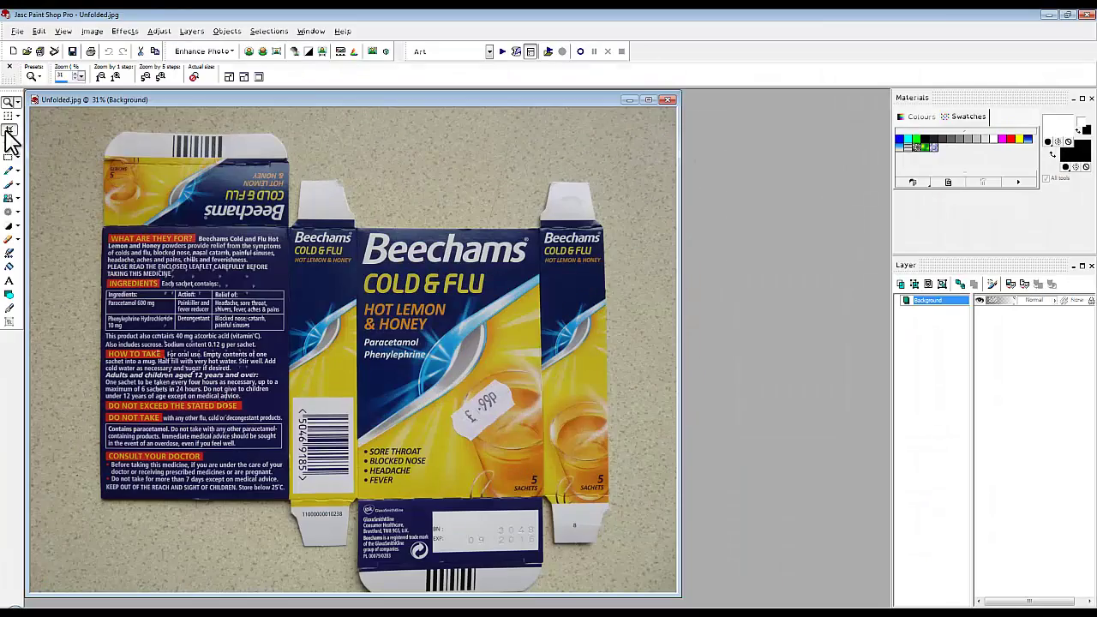
Step: In Paint Shop Pro, crop Unfolded.jpg to about 2871 × 2326 pixels along the carton's outer panel edges, cutting off the white end flaps
click(8, 131)
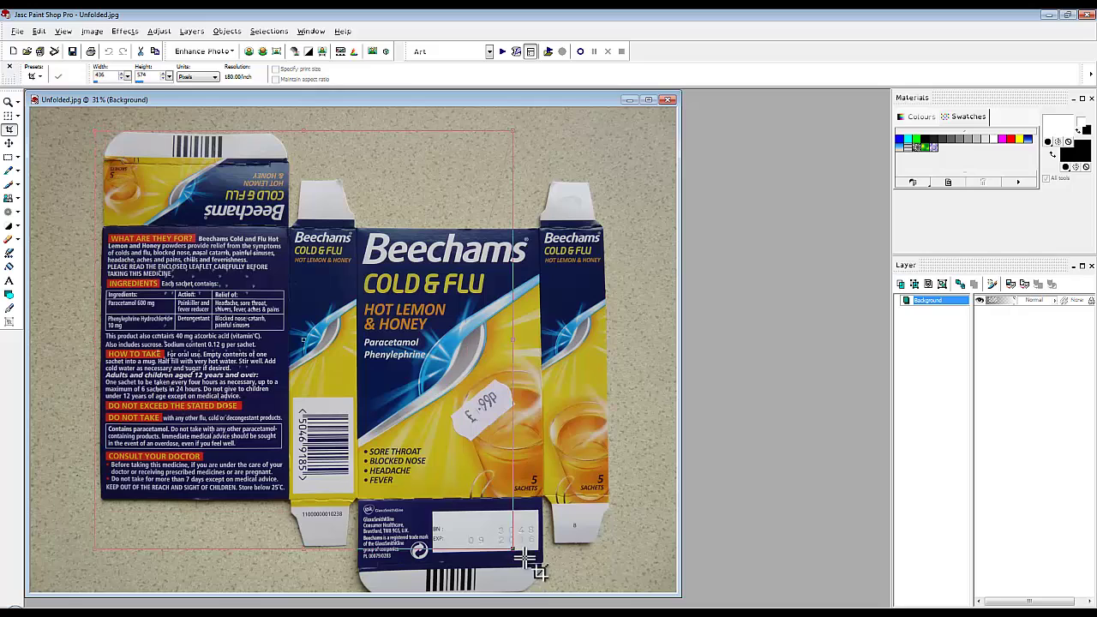
drag(536, 563, 623, 582)
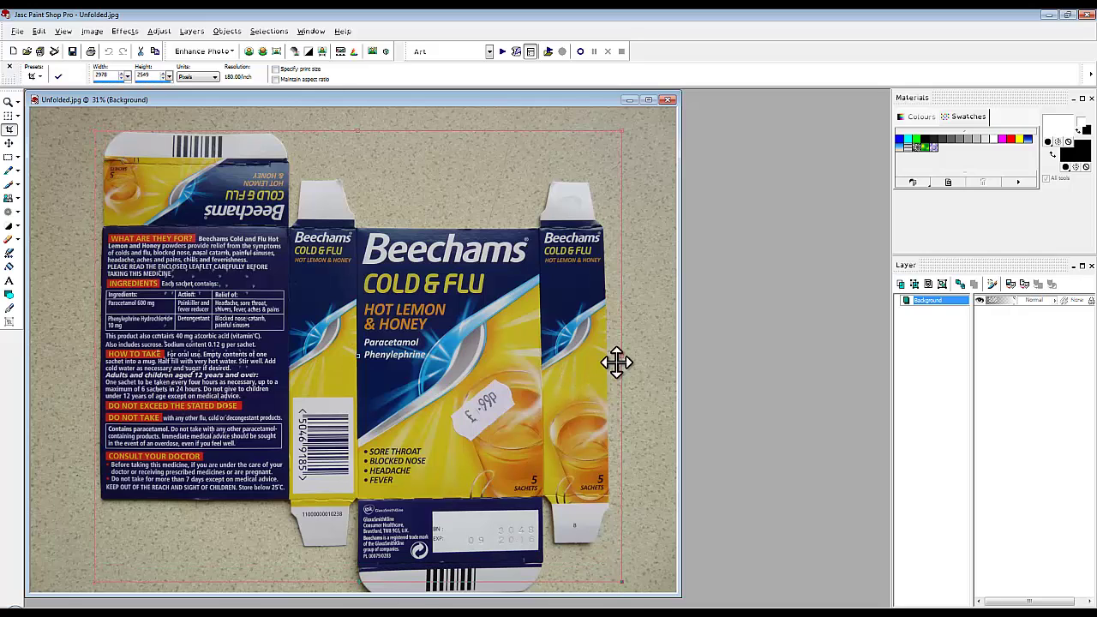
drag(624, 355, 610, 357)
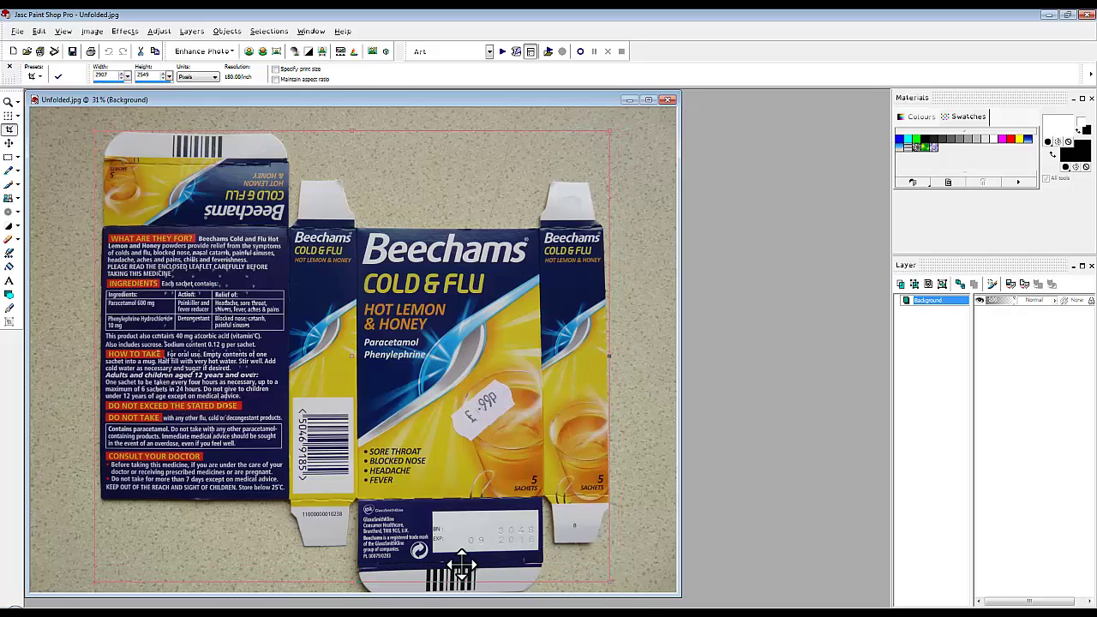
drag(352, 583, 355, 570)
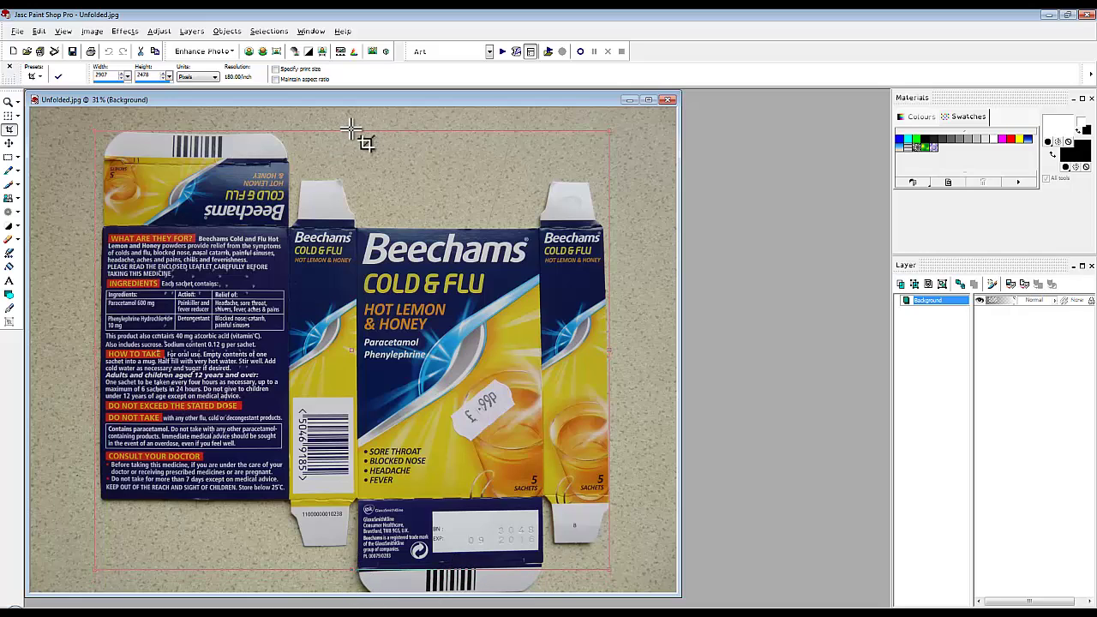
drag(360, 130, 351, 160)
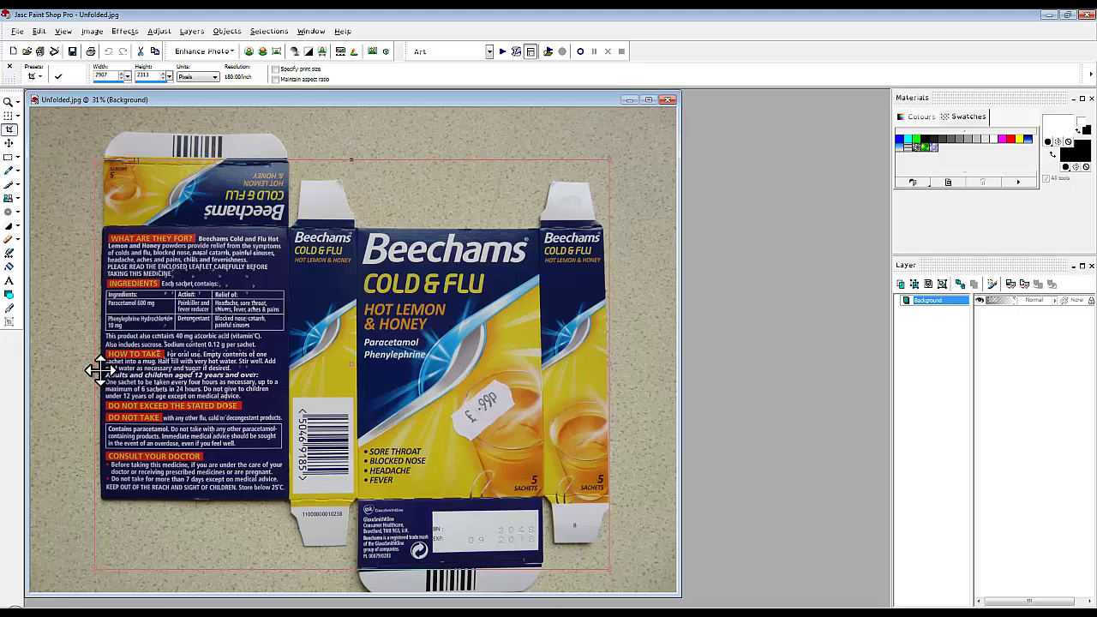
drag(94, 364, 101, 364)
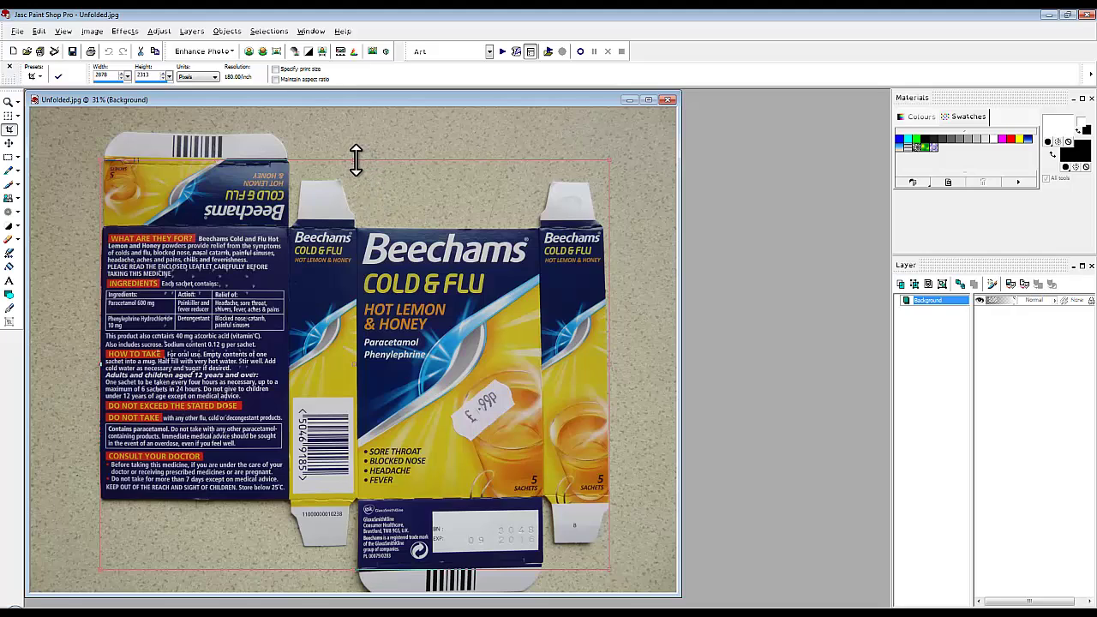
drag(356, 160, 355, 156)
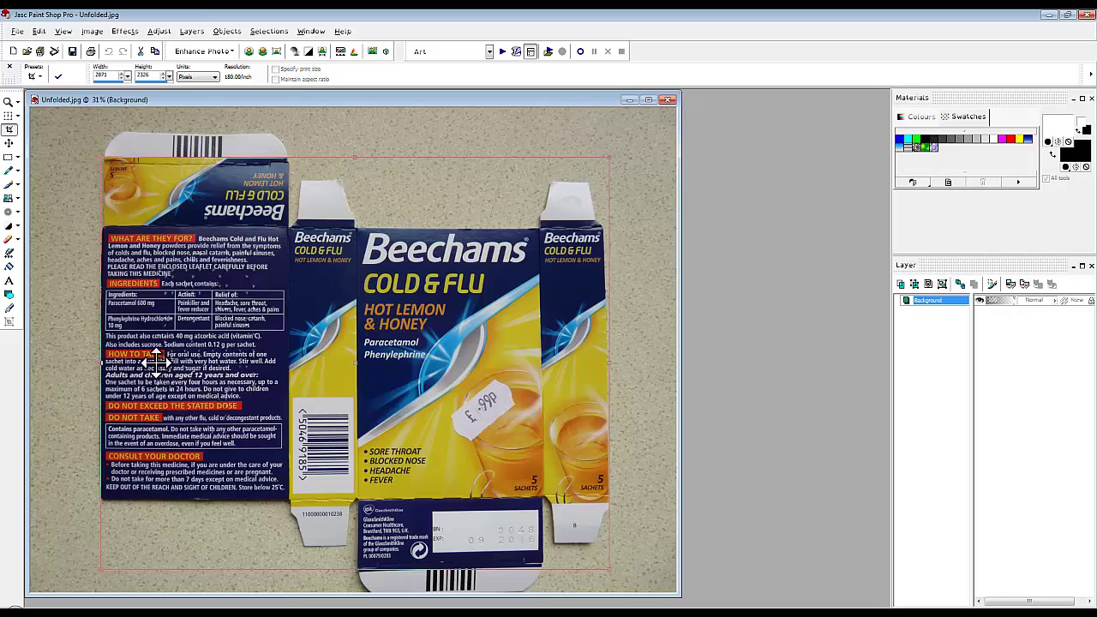
double_click(297, 354)
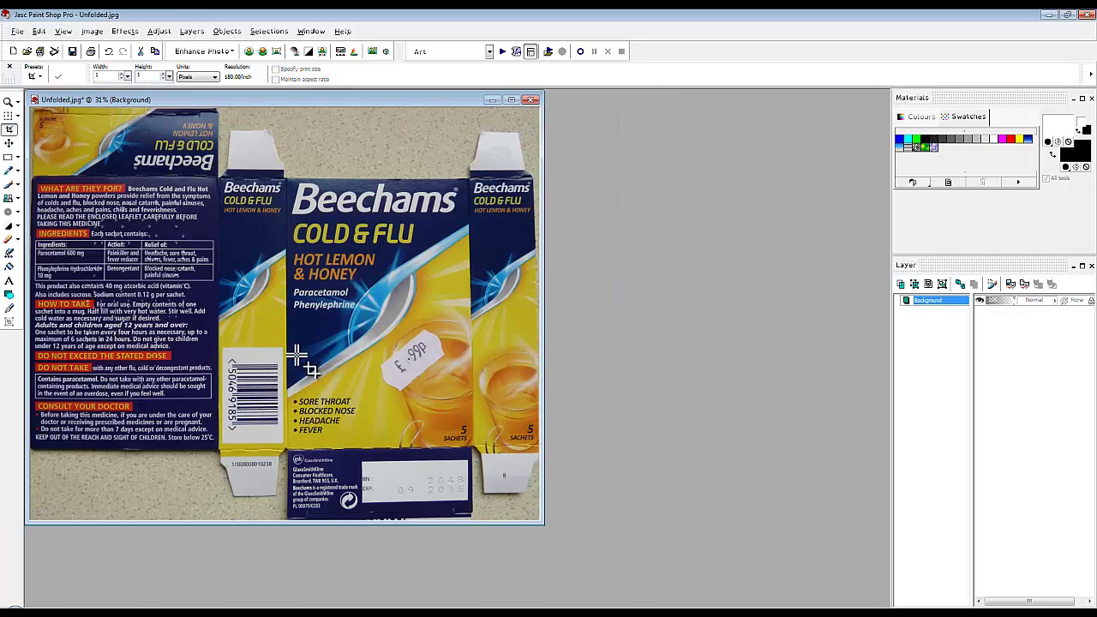
Step: Save a copy of the cropped photo as Unfolded_cropped.jpg
click(17, 31)
mouse_move(39, 32)
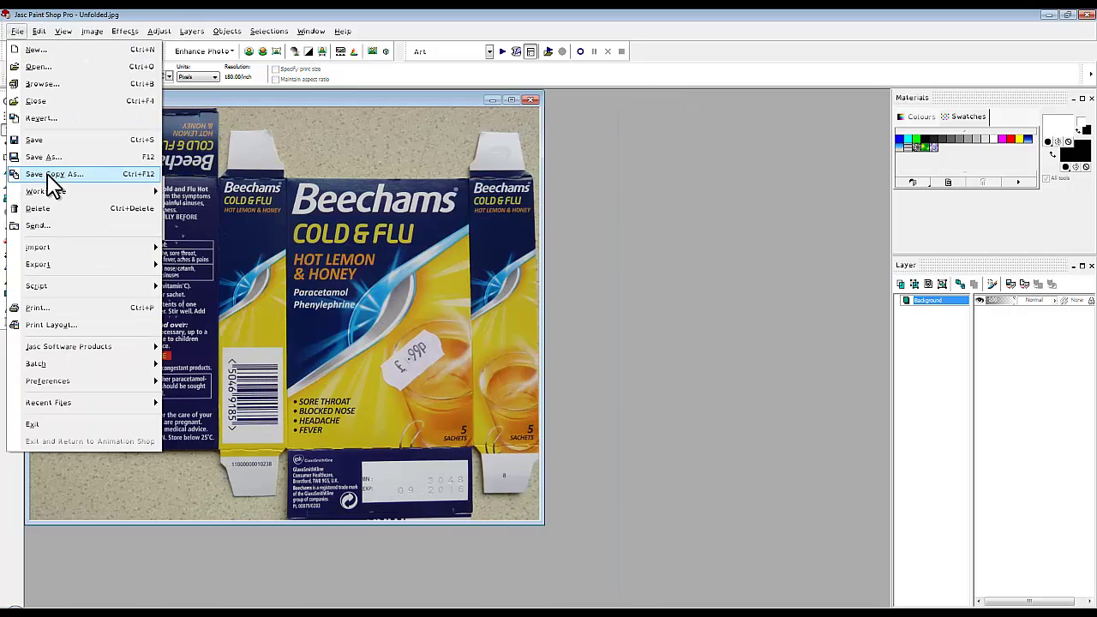
click(49, 175)
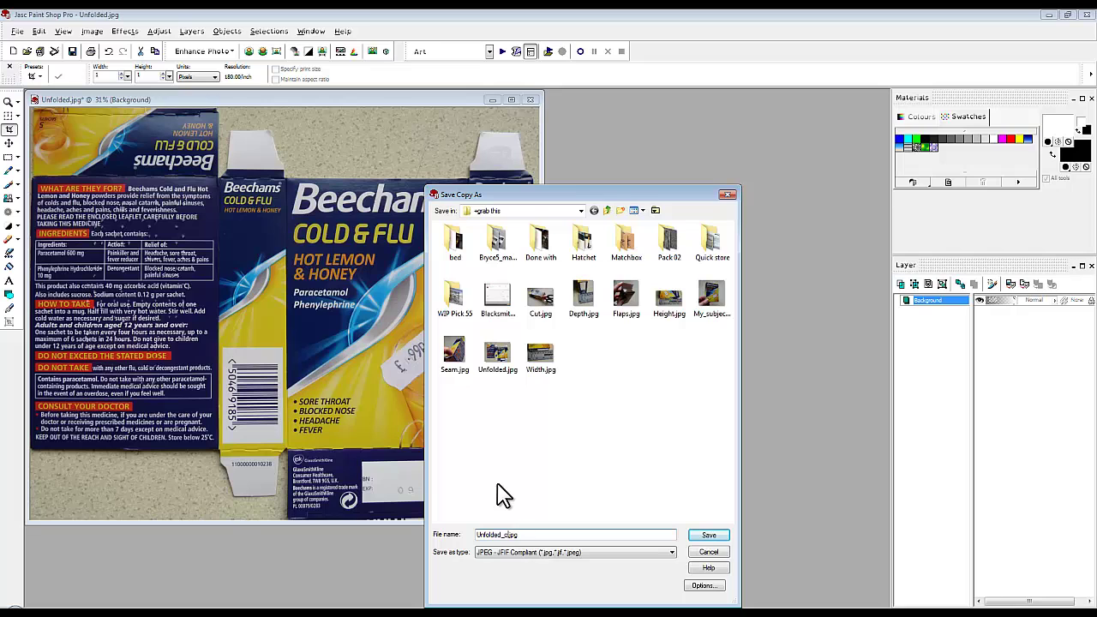
key(Return)
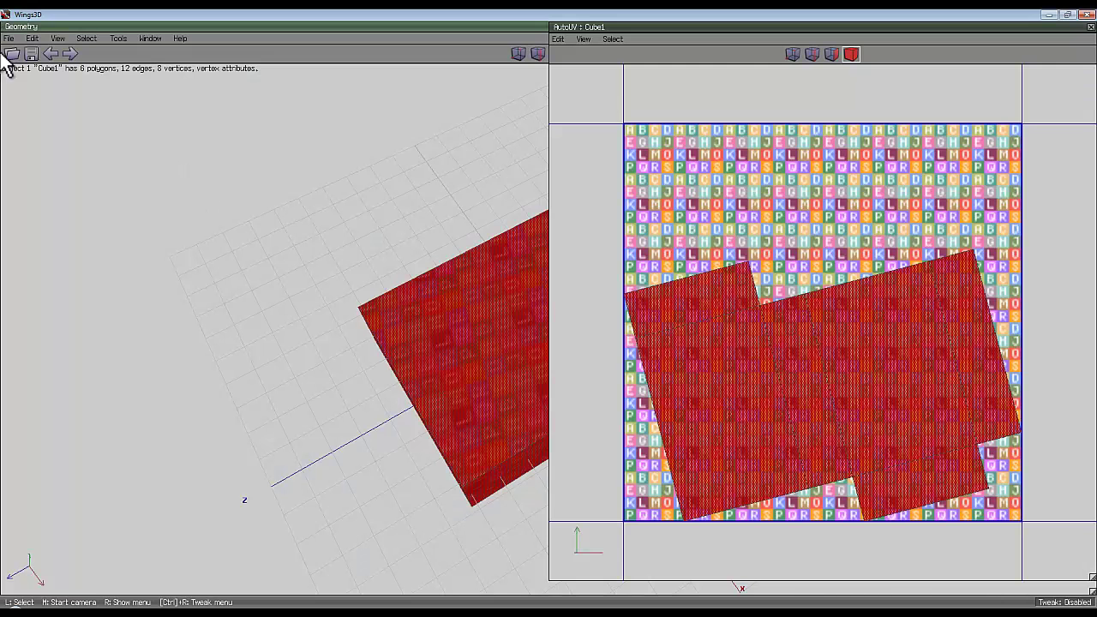
Step: Switch back to Wings3D and import the image Unfolded_cropped.jpg
click(9, 39)
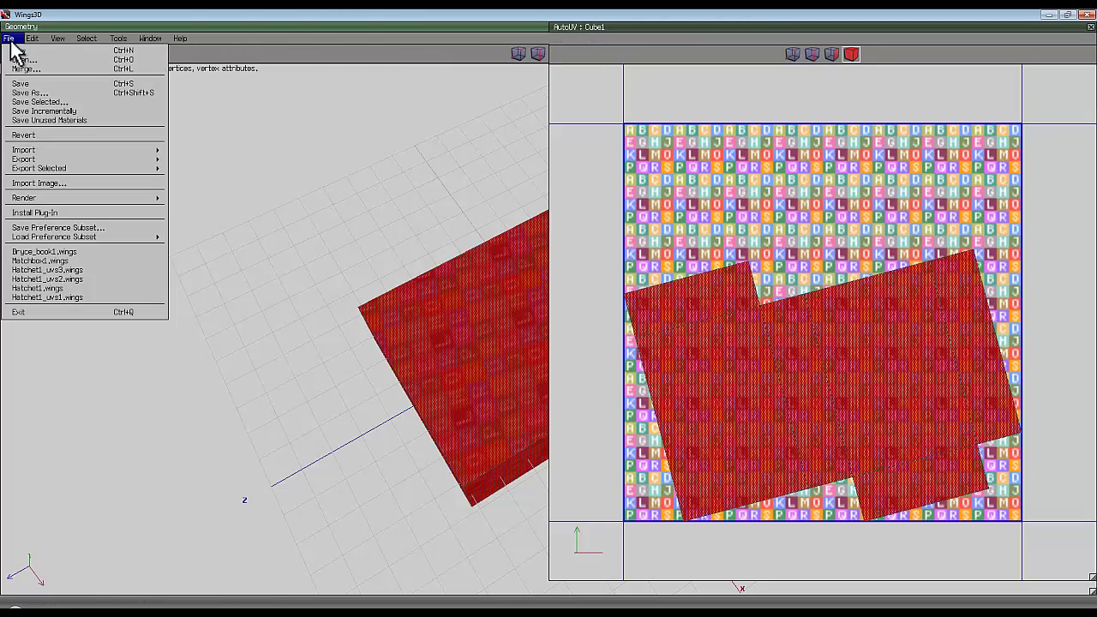
mouse_move(38, 153)
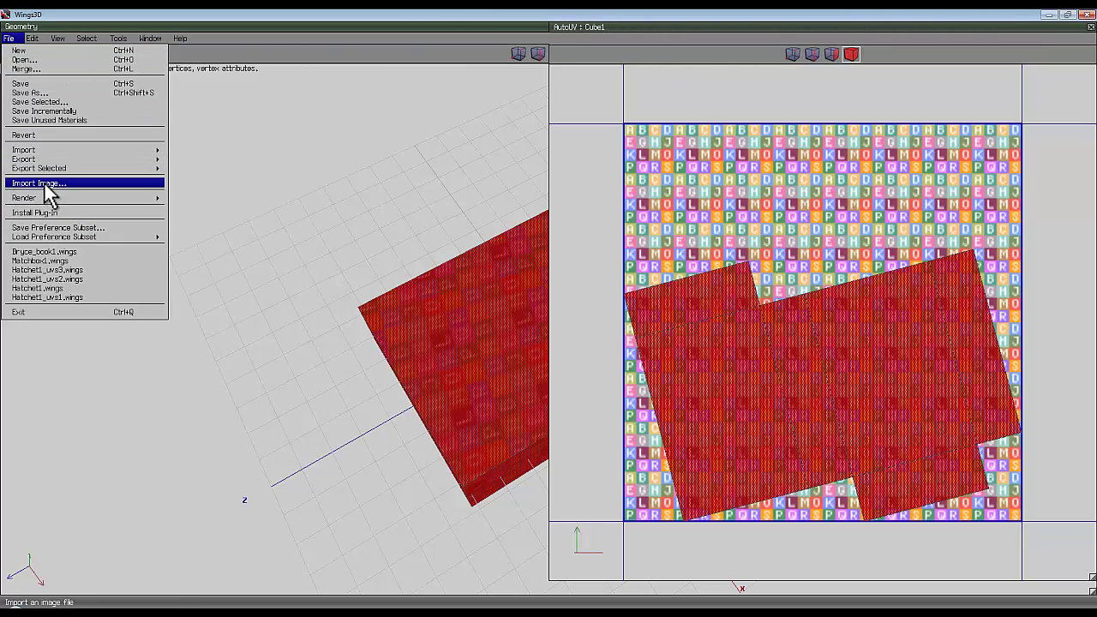
click(44, 182)
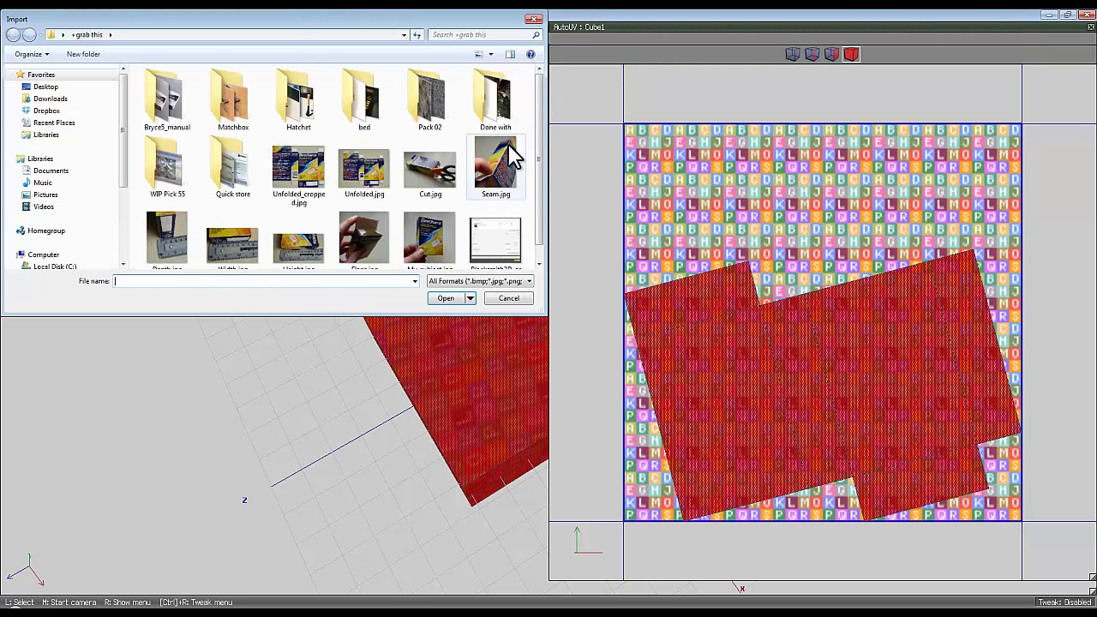
click(305, 190)
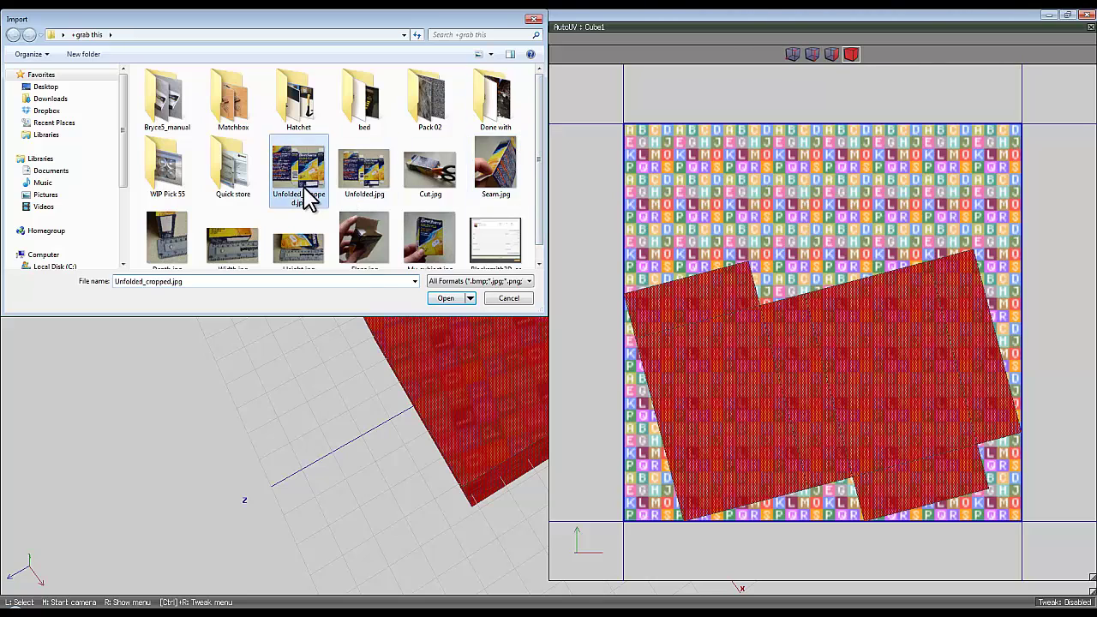
click(446, 299)
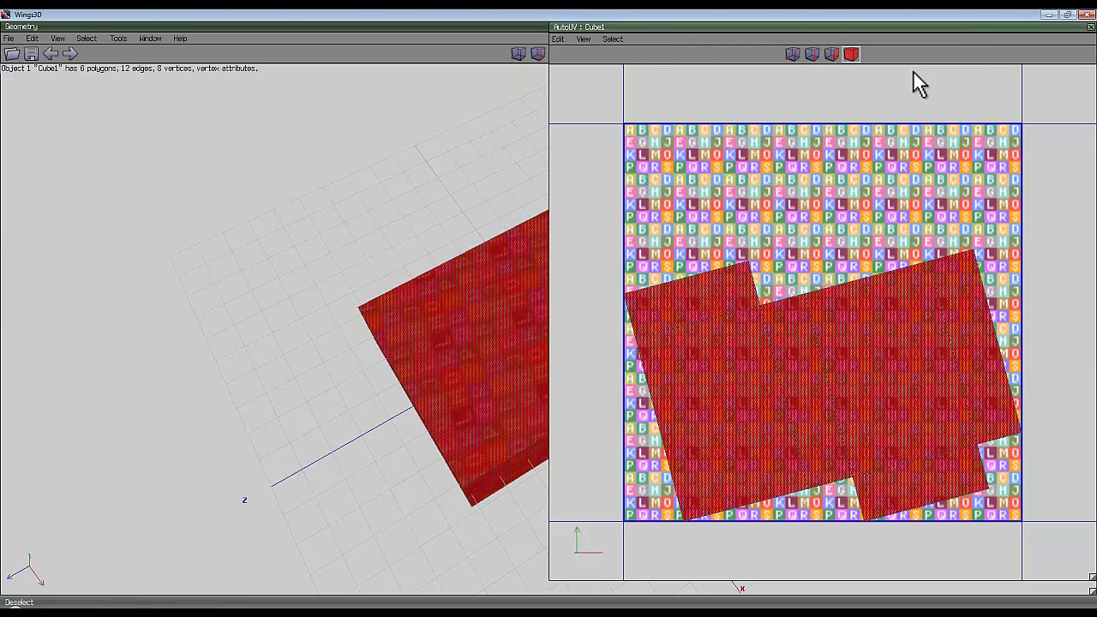
Step: Set up a new 2048x2048 texture for the selected UV chart, with the edge-drawing render pass set to None
right_click(823, 116)
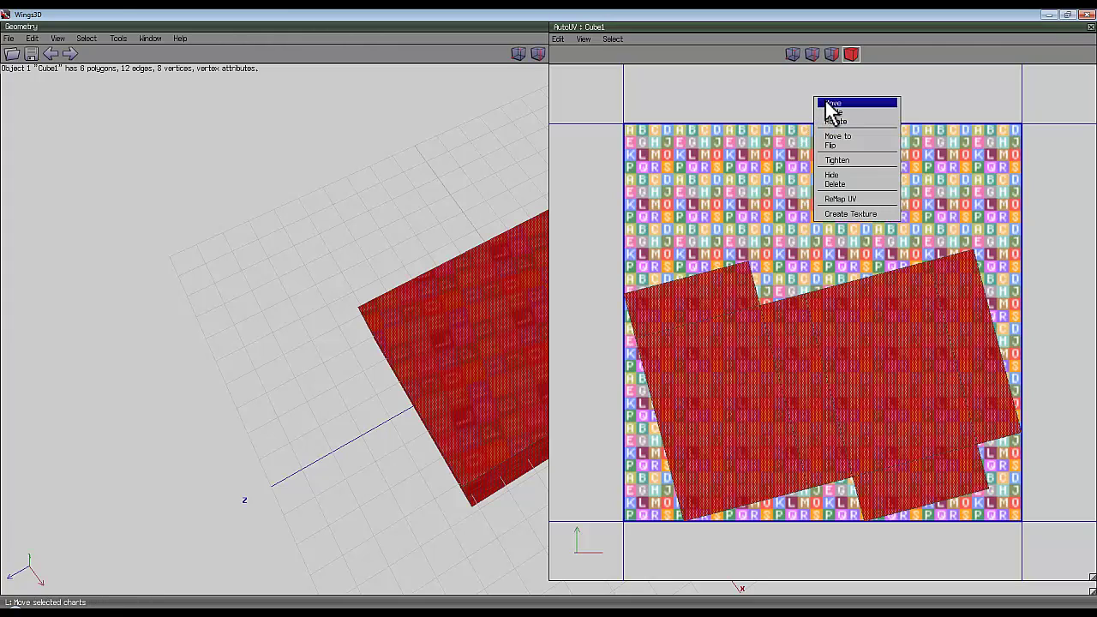
click(858, 214)
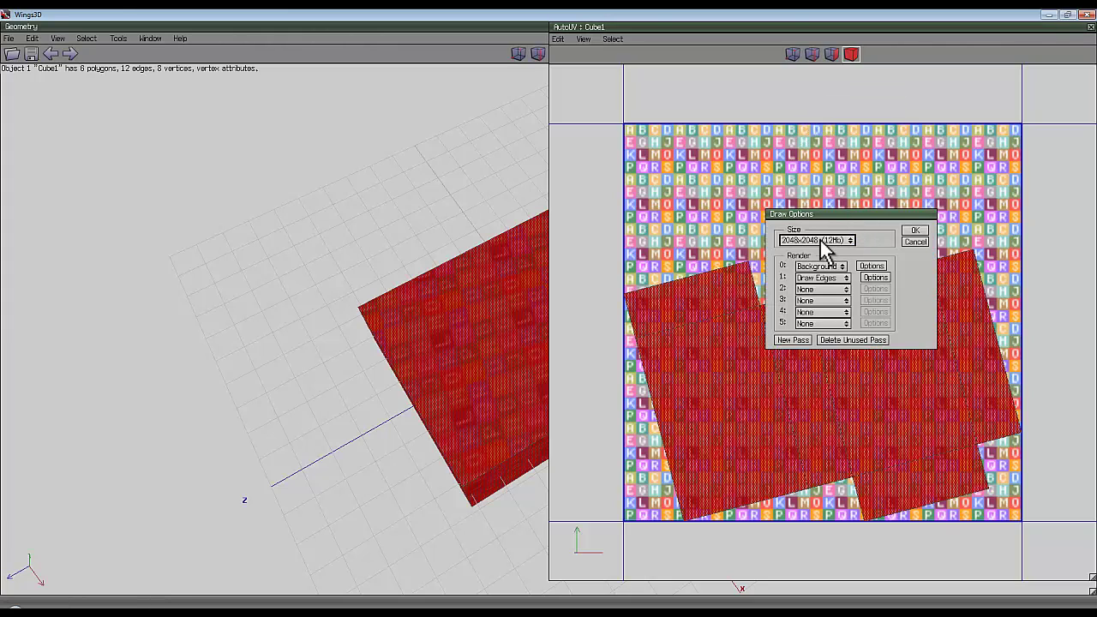
click(828, 241)
click(833, 250)
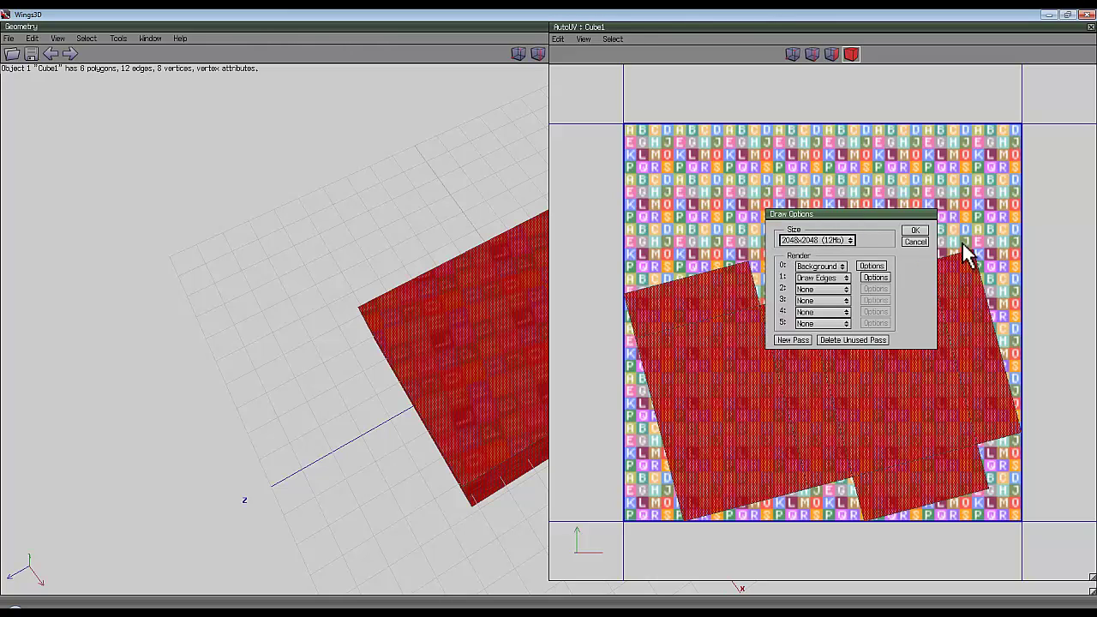
click(847, 242)
click(834, 247)
click(846, 278)
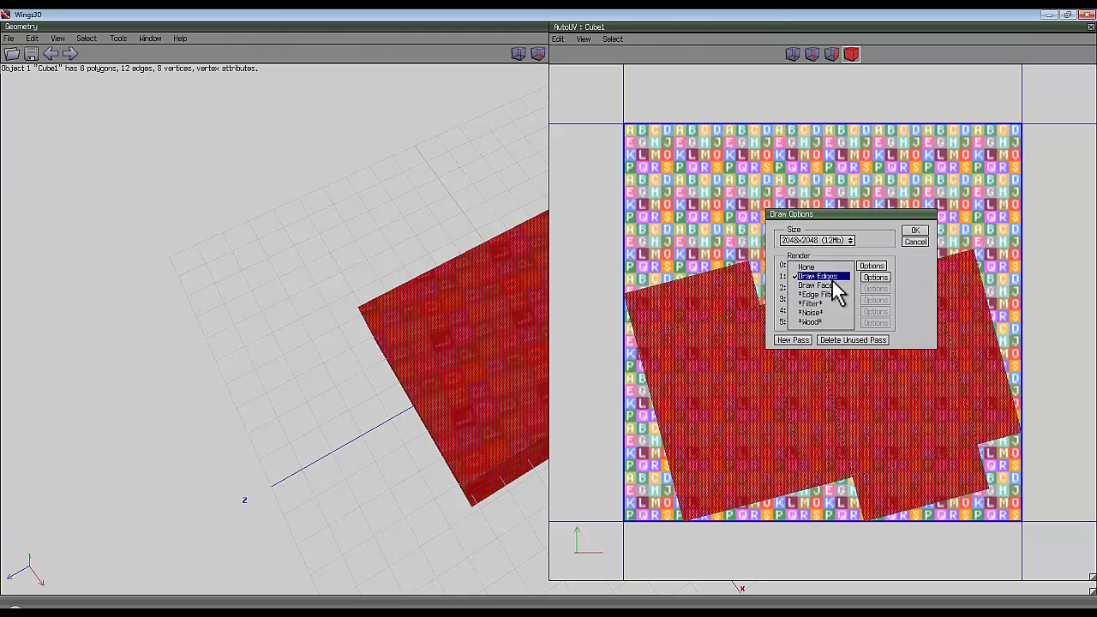
click(835, 272)
Step: Use Unfolded_cropped.jpg as the background image of the texture and create the texture
click(869, 267)
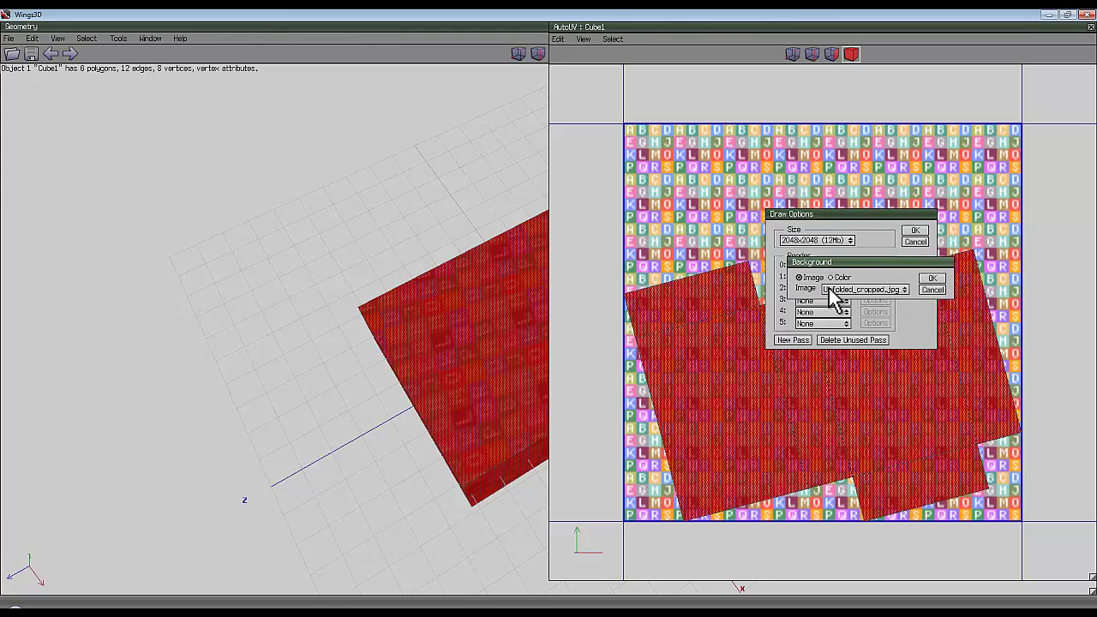
click(932, 279)
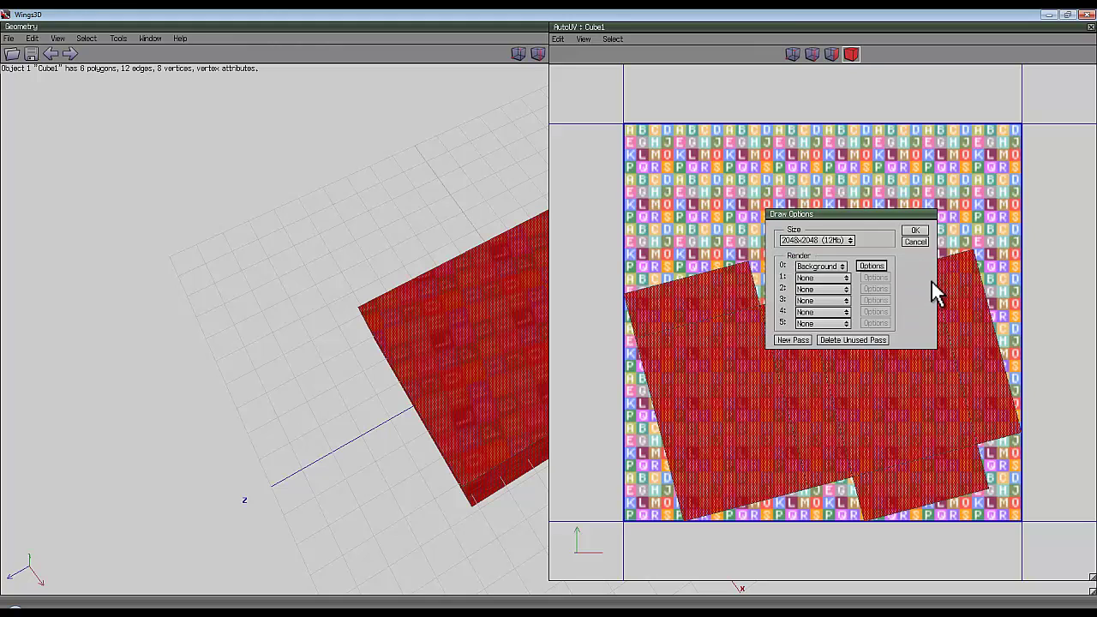
click(914, 232)
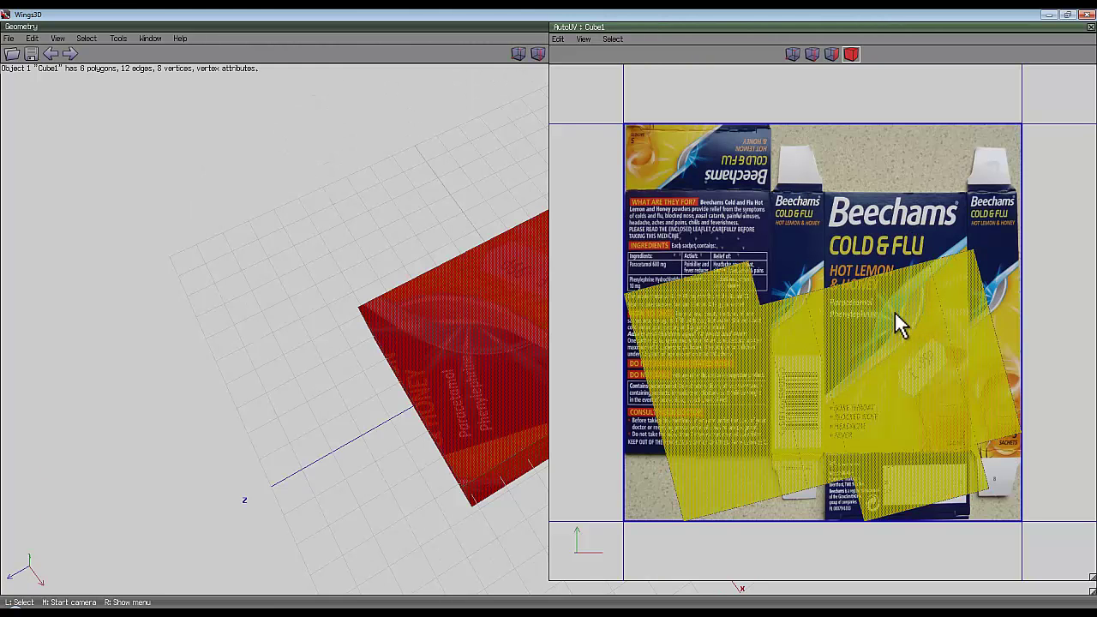
Step: Deselect the model and orbit around it to examine how the photo texture sits on the carton
scroll(450, 230, down, 4)
scroll(451, 232, up, 7)
scroll(436, 233, down, 1)
click(435, 233)
right_click(449, 230)
click(364, 156)
middle_click(364, 157)
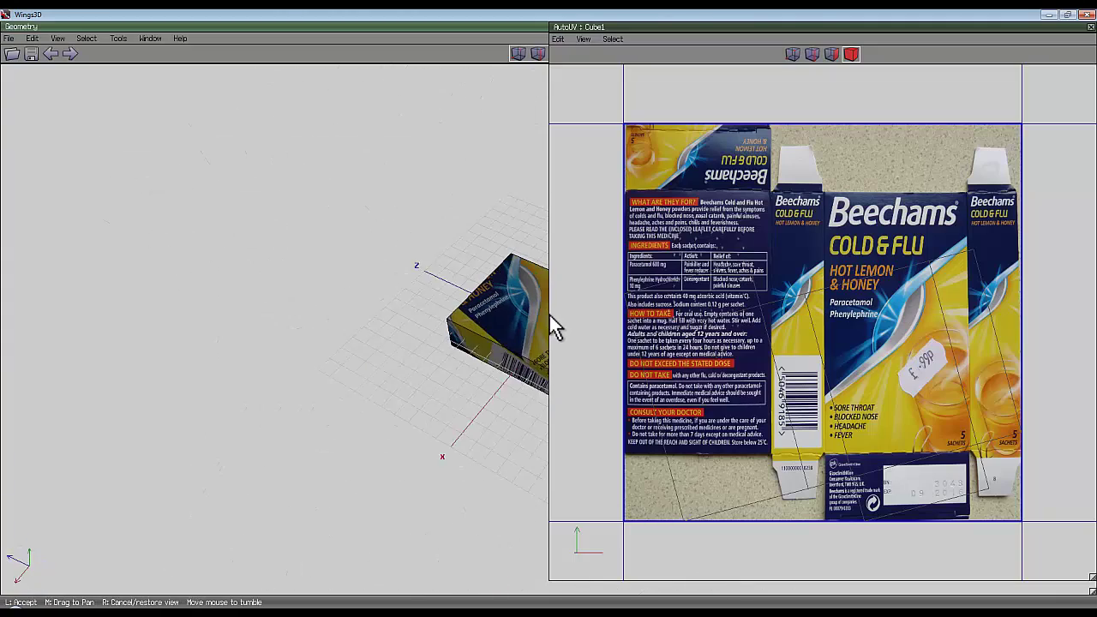
click(553, 316)
Step: Rotate the whole UV chart about 14 degrees clockwise so its edges run parallel to the carton photo
click(806, 392)
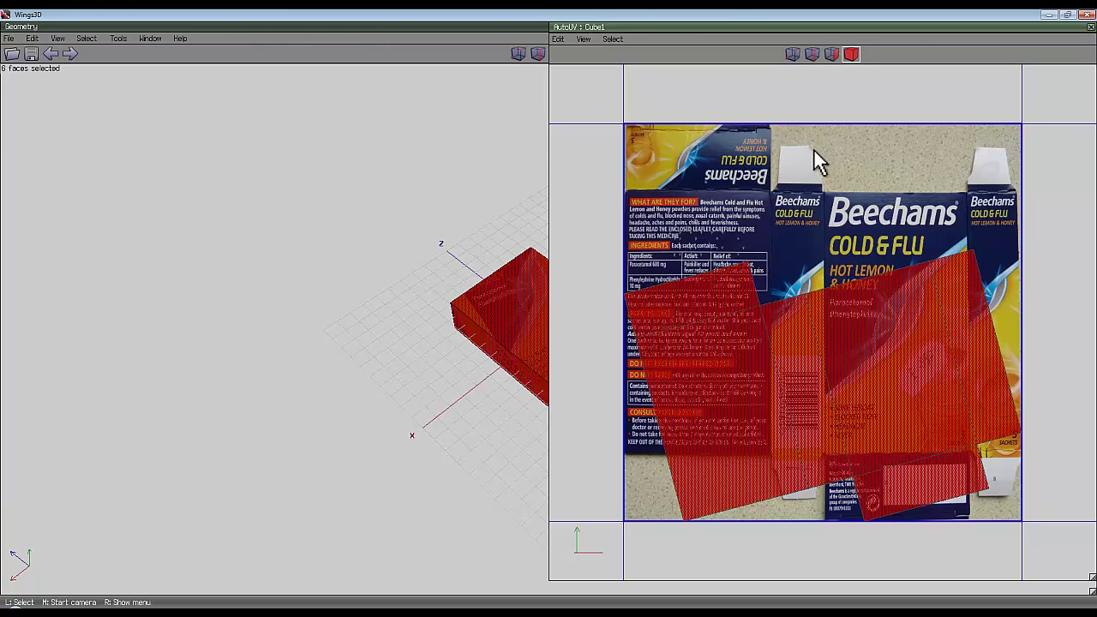
right_click(822, 153)
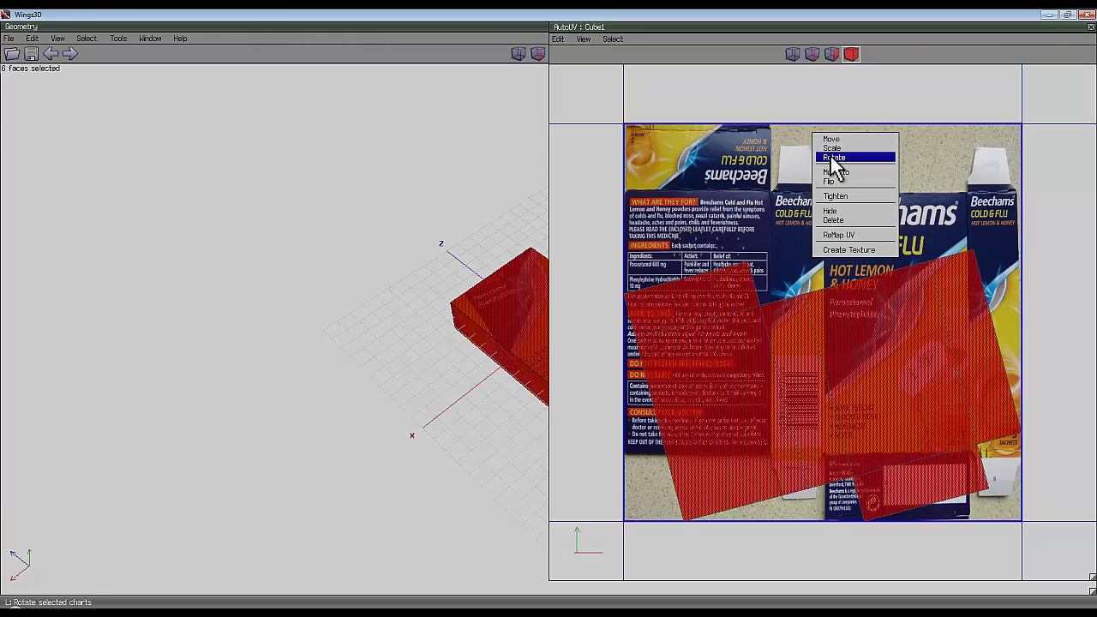
click(832, 157)
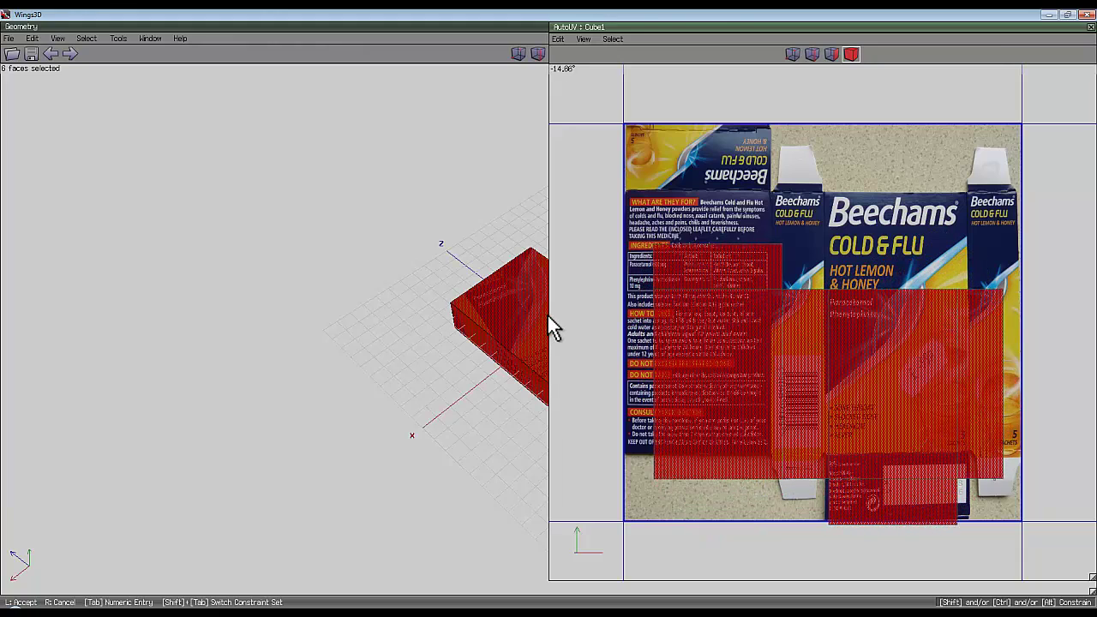
click(555, 329)
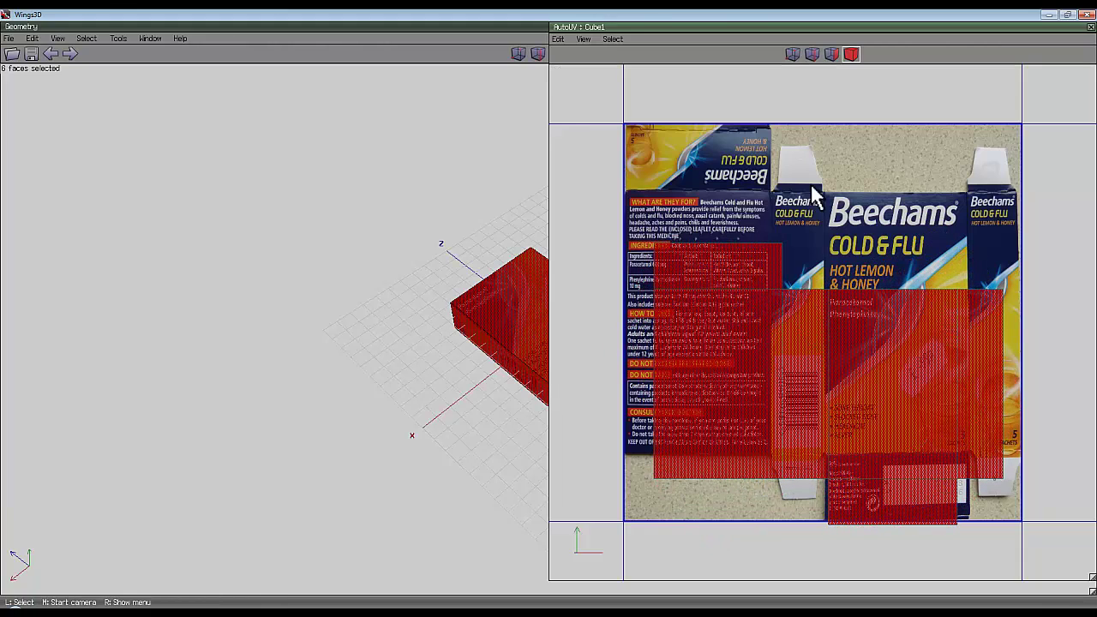
Step: Scale the UV chart with Max Uniform and then Max Vertical to fill the texture area
right_click(821, 149)
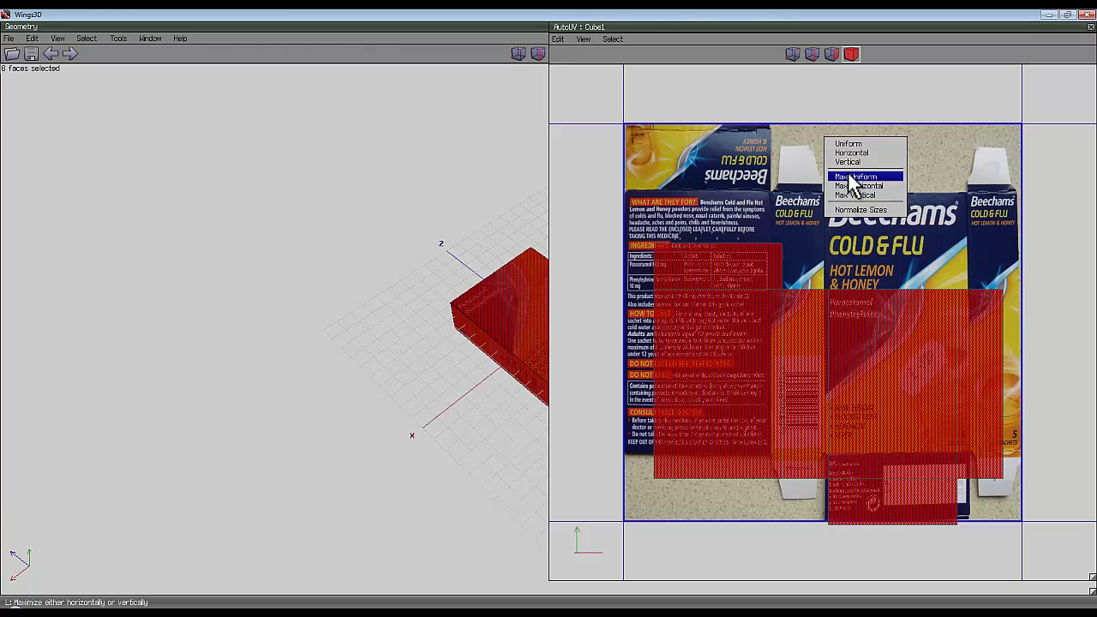
click(856, 180)
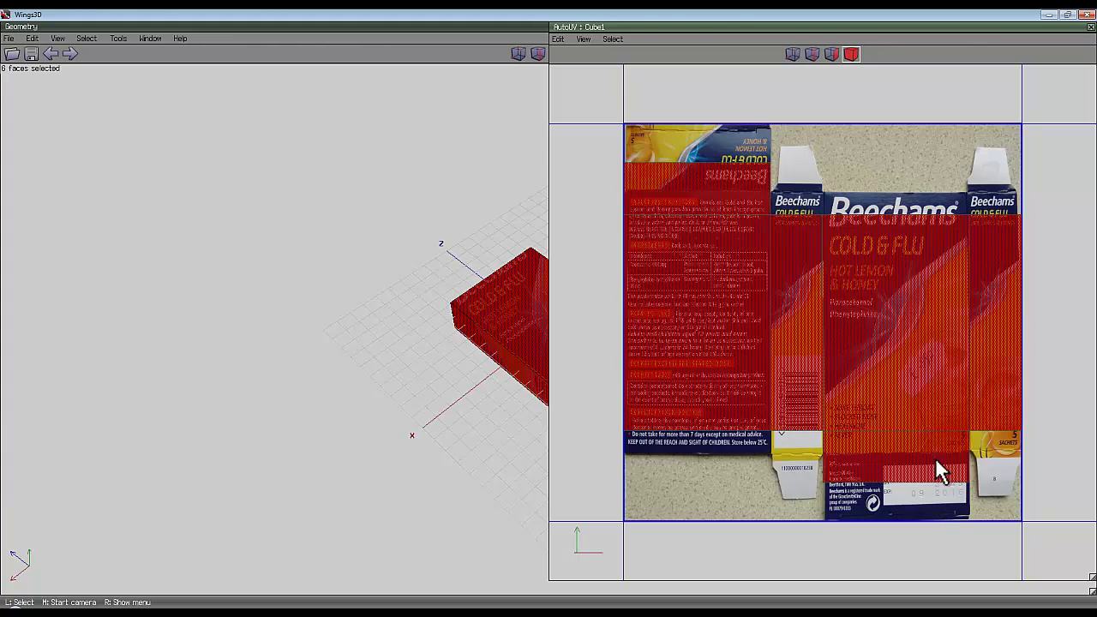
right_click(852, 166)
click(857, 165)
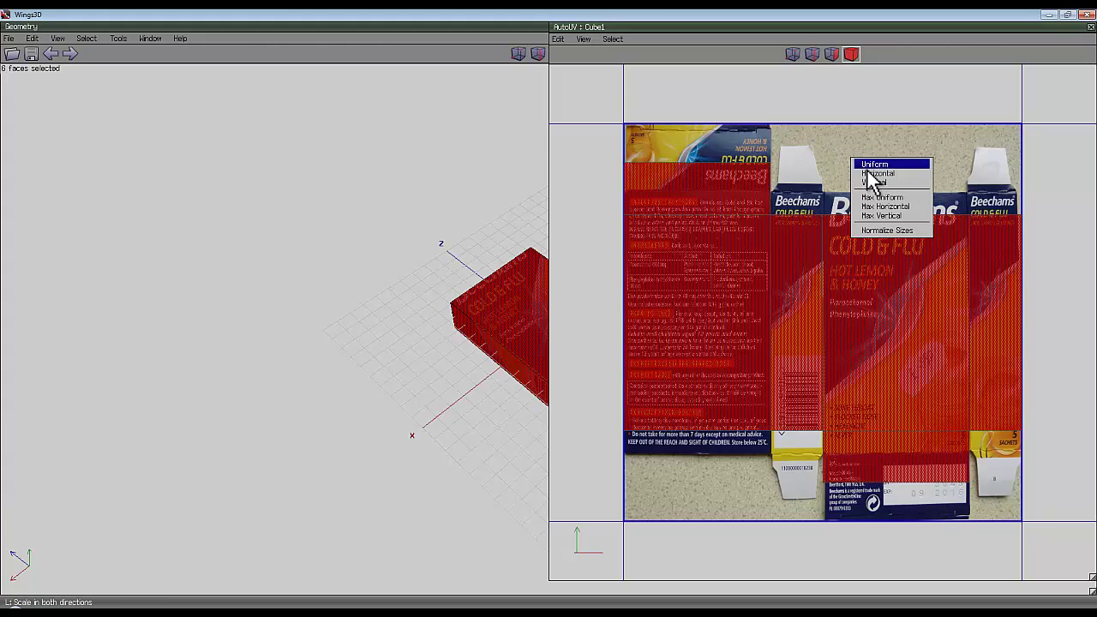
click(886, 217)
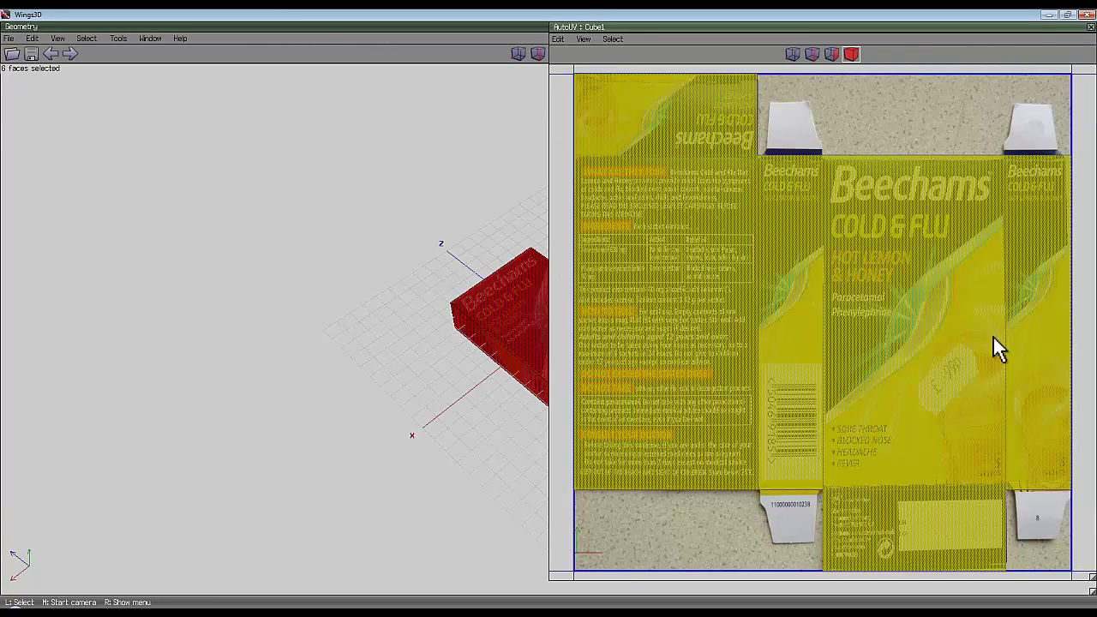
Step: Switch to vertex selection and shift all the chart's vertices slightly down to match the fold lines in the photo
click(792, 54)
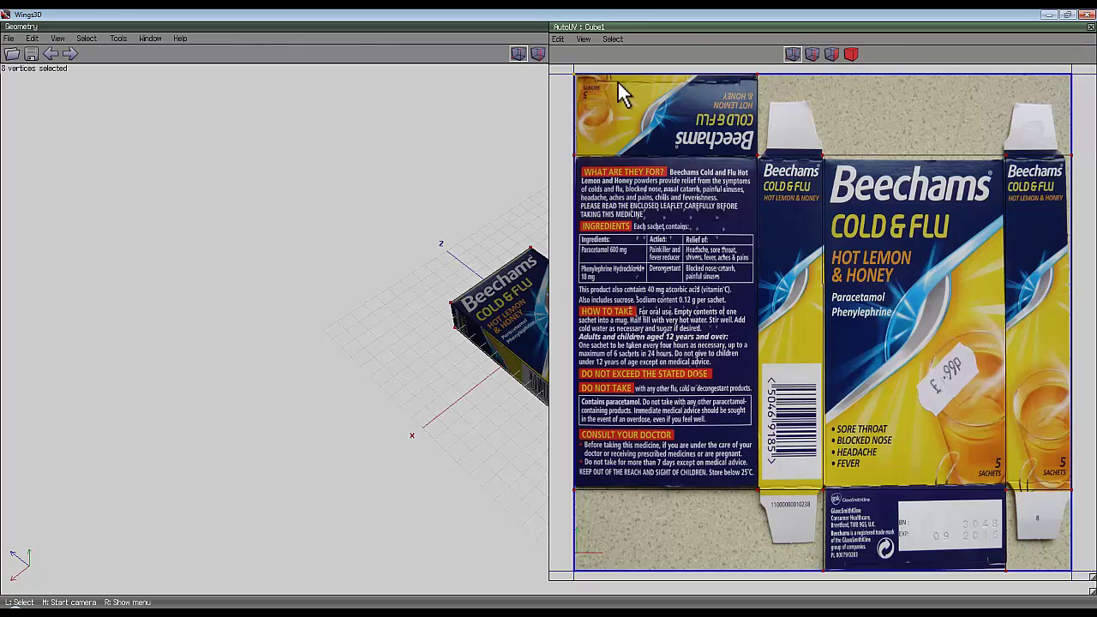
drag(575, 75, 577, 81)
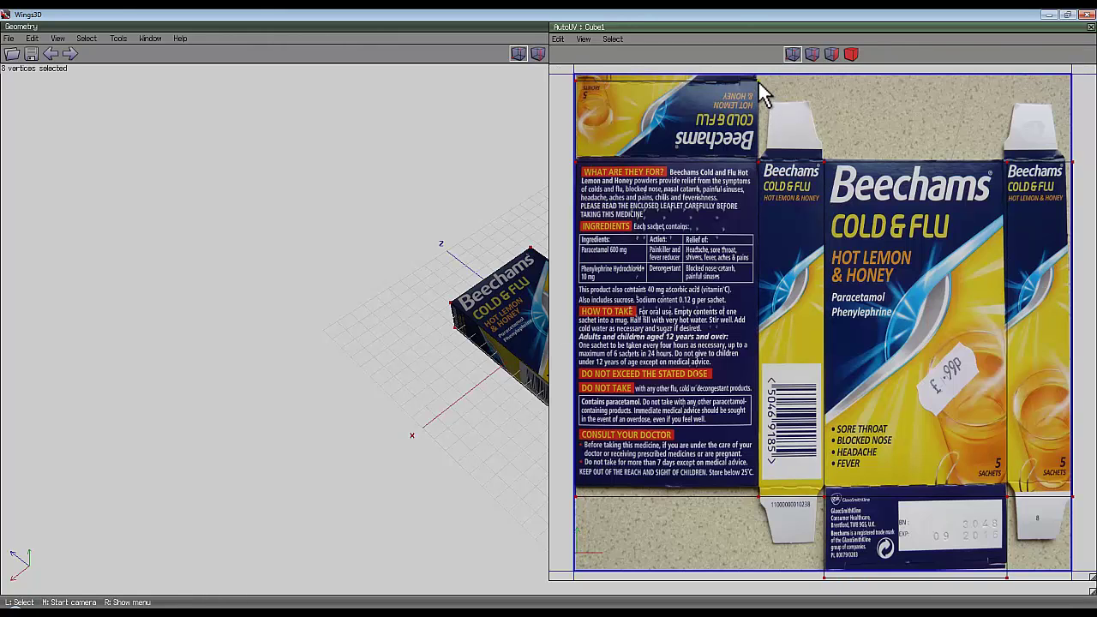
drag(759, 81, 756, 81)
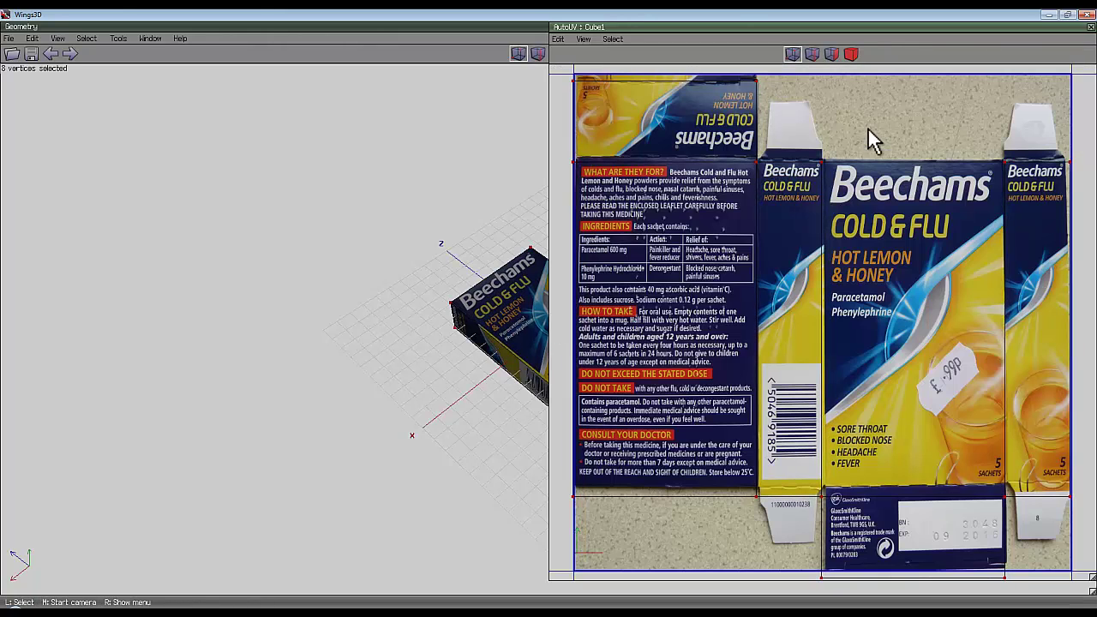
Step: Clear the selection and nudge individual vertices around the chart's upper-left flap onto the matching corners in the photo
key(space)
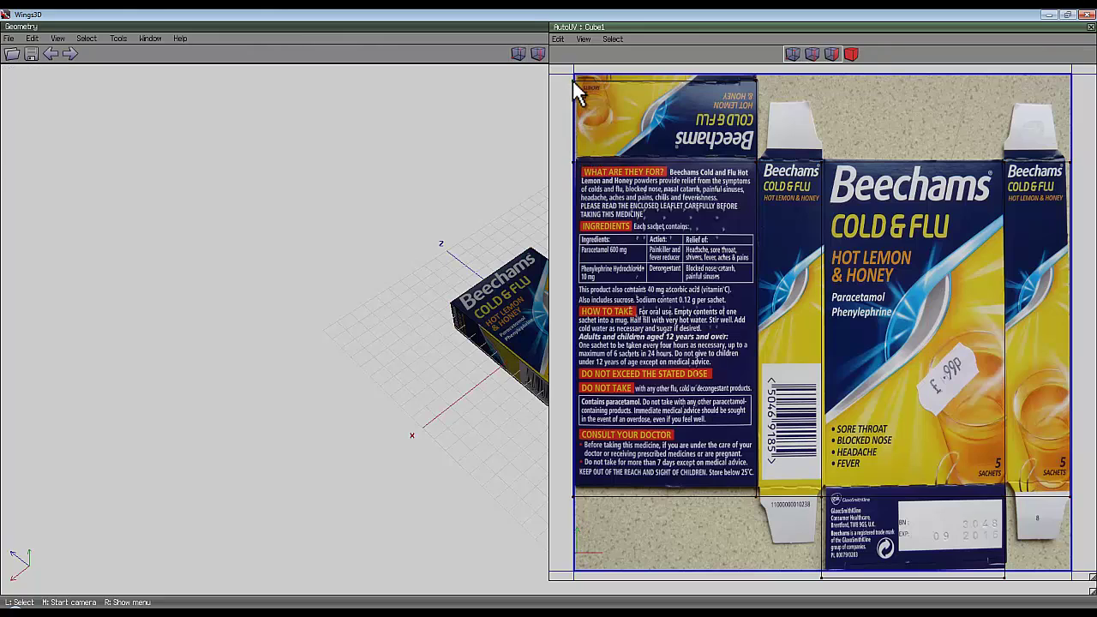
click(573, 79)
key(d)
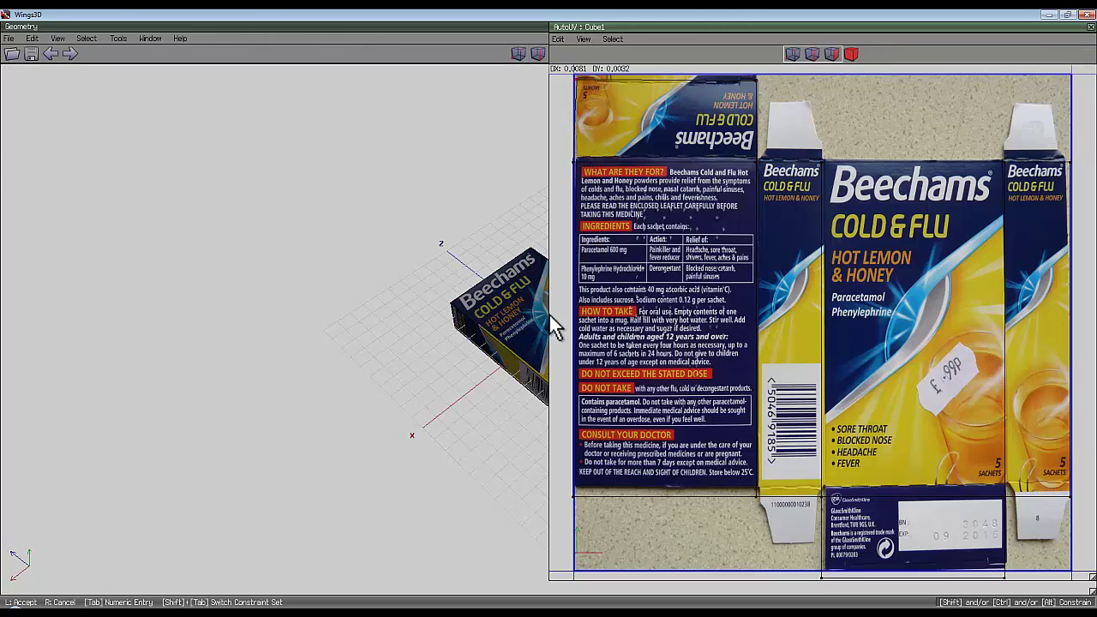
click(553, 326)
key(d)
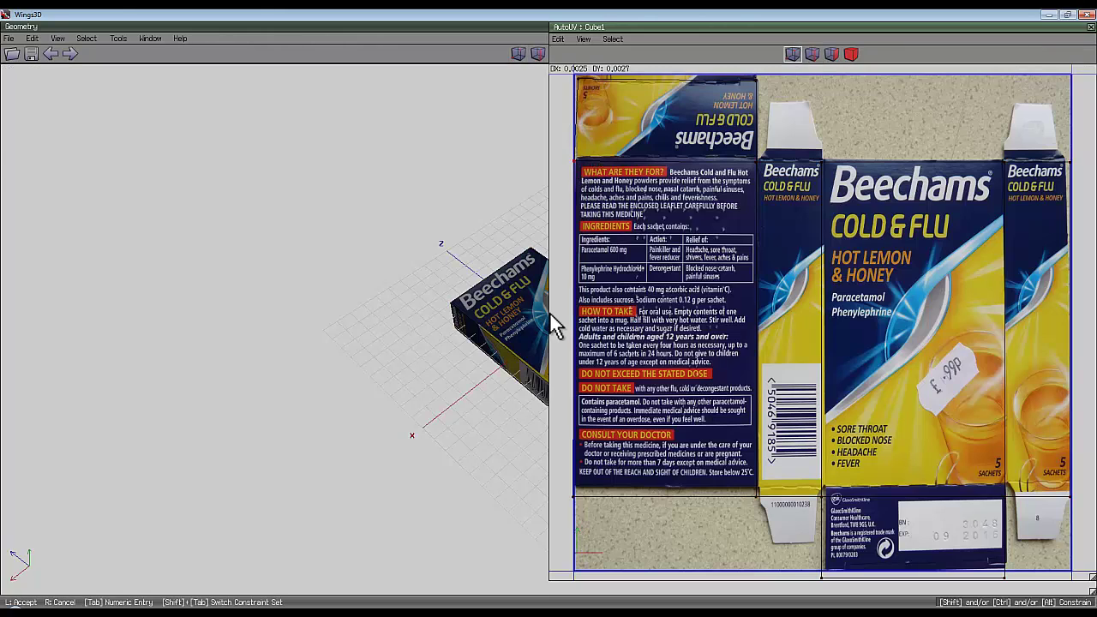
click(550, 316)
key(d)
click(555, 330)
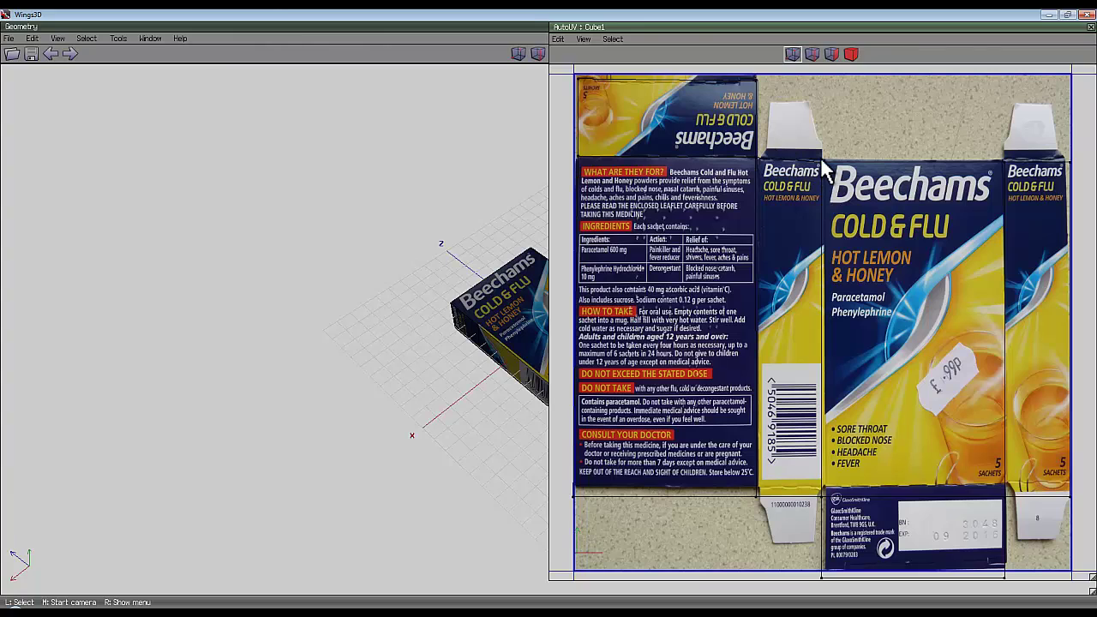
Step: Adjust the chart vertex at the upper end of the barcode side panel to its corner in the photo
scroll(792, 215, up, 5)
scroll(754, 150, down, 3)
click(729, 88)
key(m)
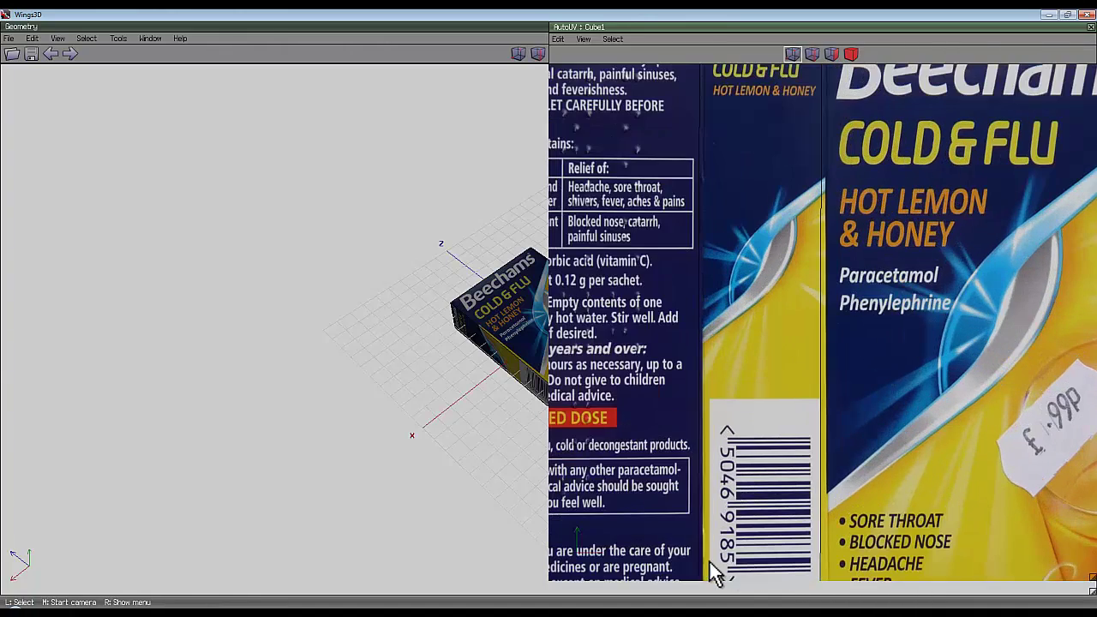
Step: Move the vertex where the barcode side panel meets the front and base panels up onto the photo's fold corner
click(778, 540)
click(823, 510)
scroll(772, 455, up, 8)
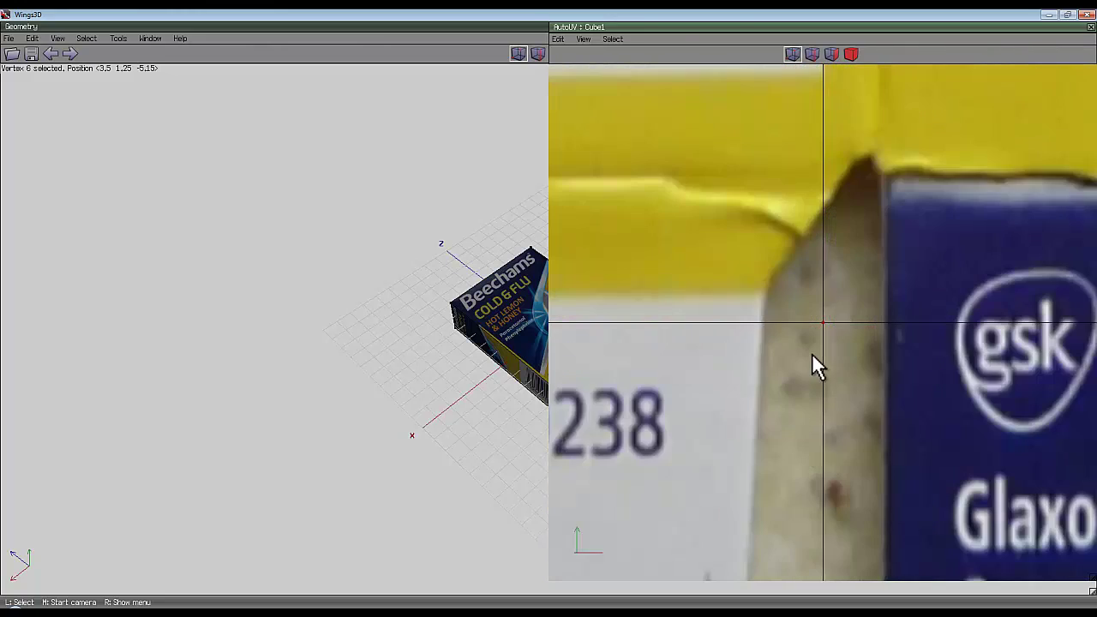
scroll(813, 355, down, 3)
key(d)
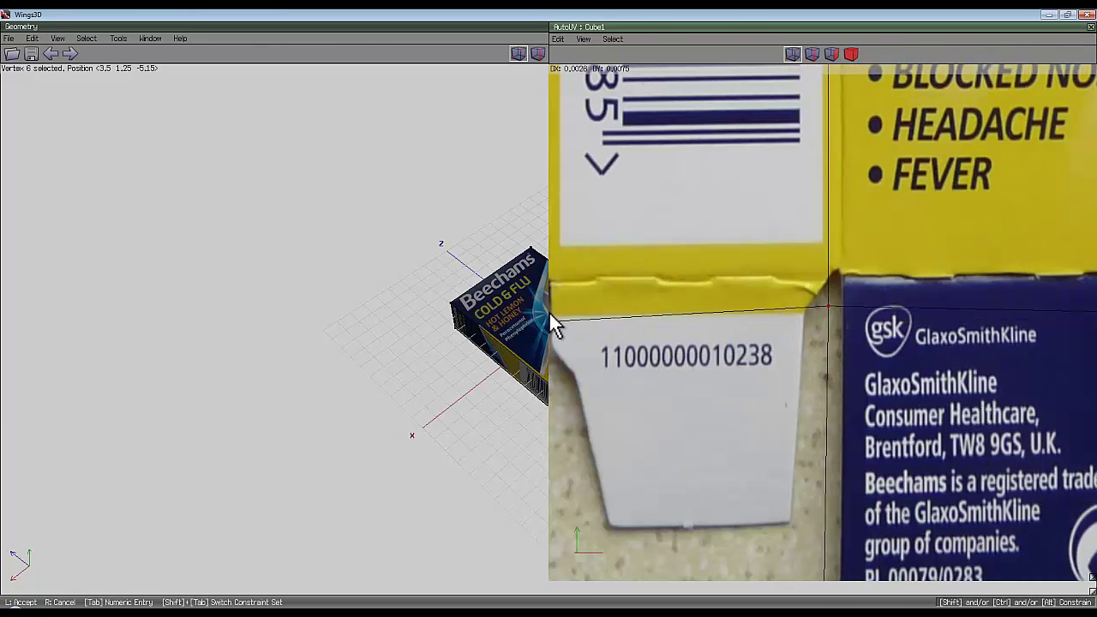
click(548, 315)
Step: Move the lower vertex between the back panel and the barcode side panel up onto the photo's panel corner
scroll(748, 410, down, 5)
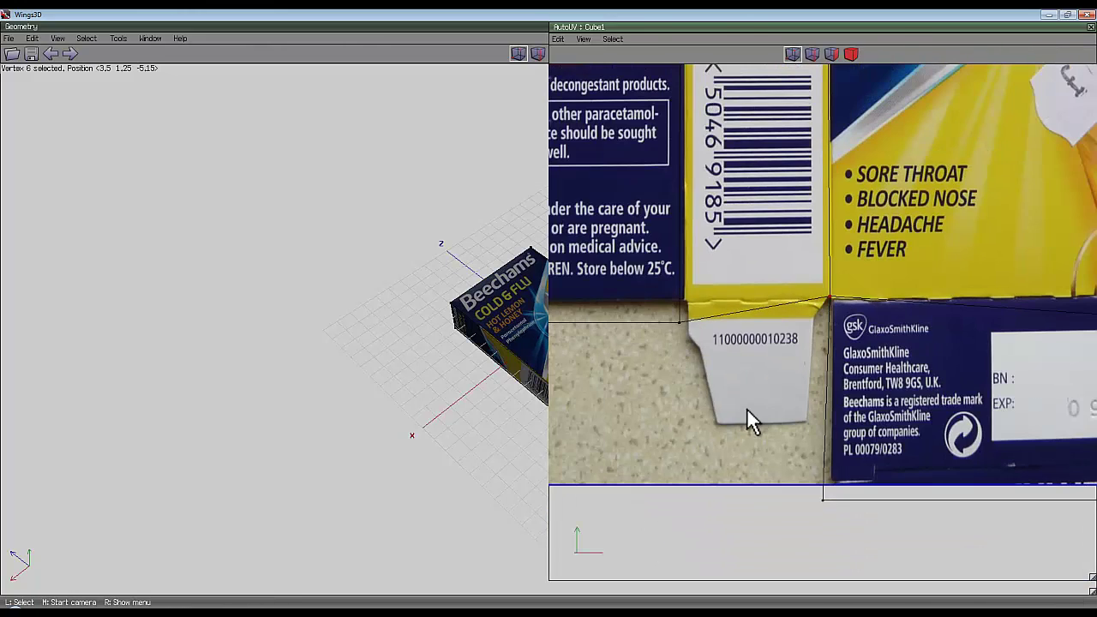
click(682, 326)
key(m)
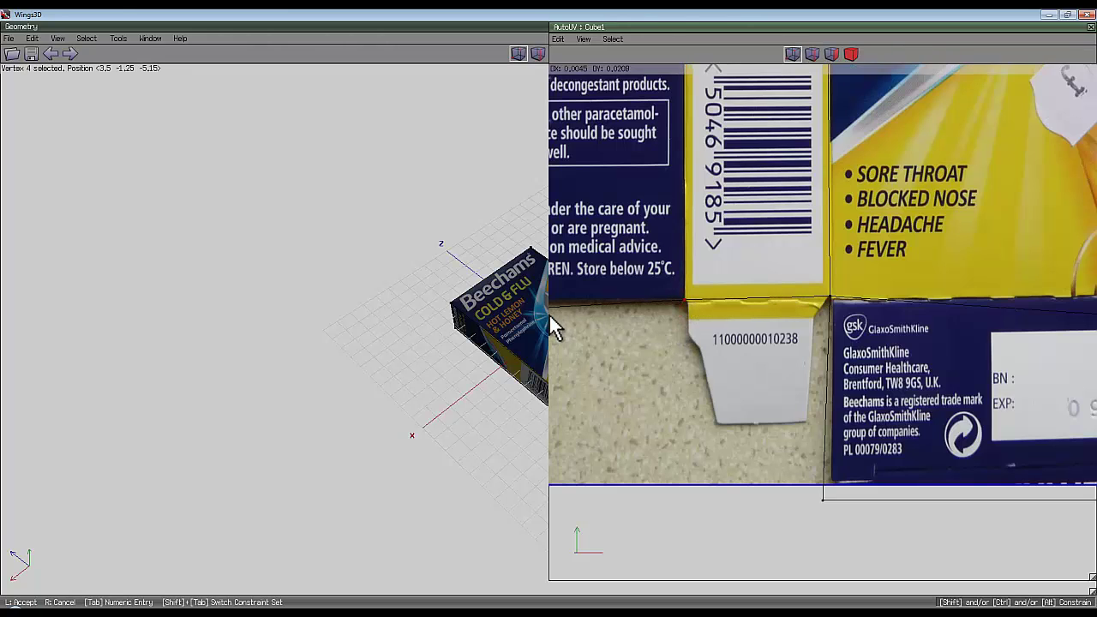
click(553, 326)
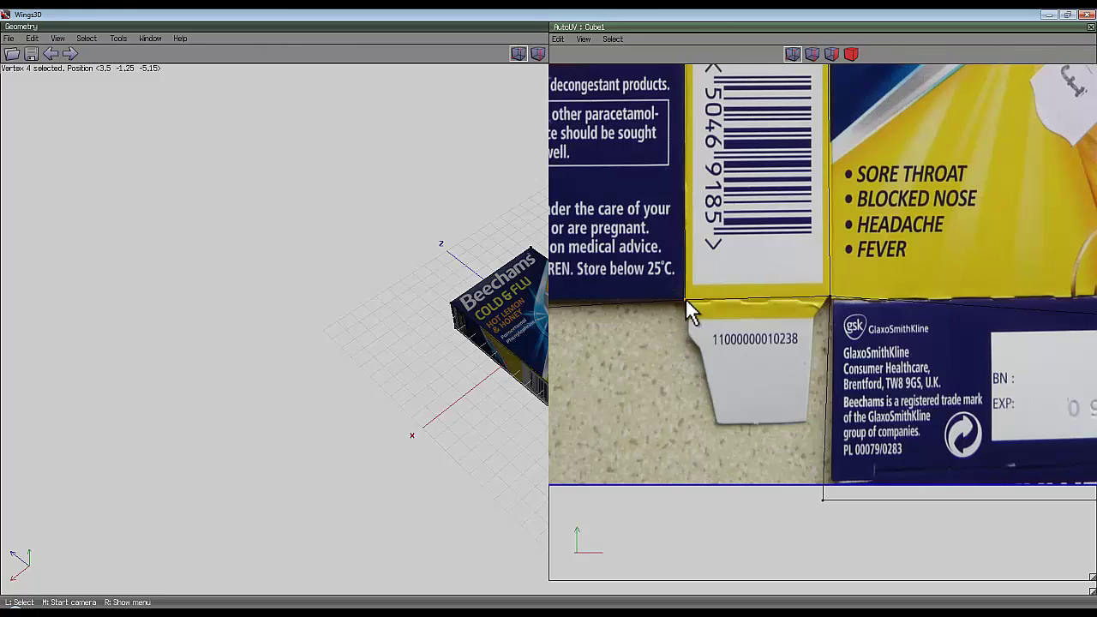
scroll(602, 351, down, 3)
scroll(566, 348, up, 3)
scroll(546, 326, down, 2)
scroll(581, 330, down, 3)
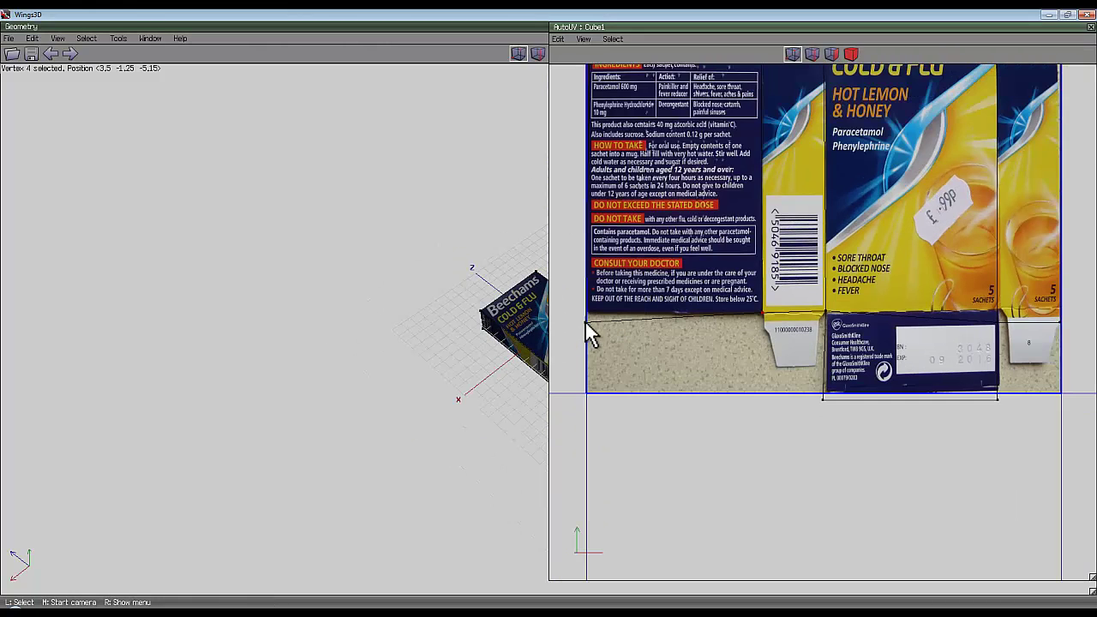
click(585, 322)
key(d)
click(627, 338)
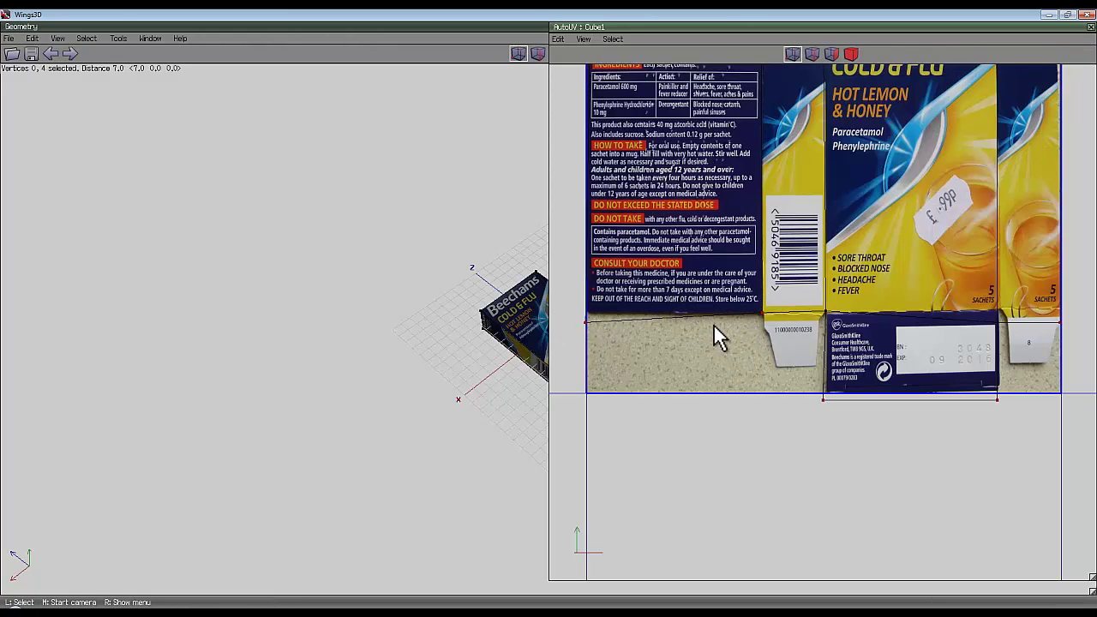
Step: Clear the selection and move the back panel's outer lower vertex up onto the panel corner in the photo
key(space)
drag(588, 323, 587, 322)
click(587, 323)
key(d)
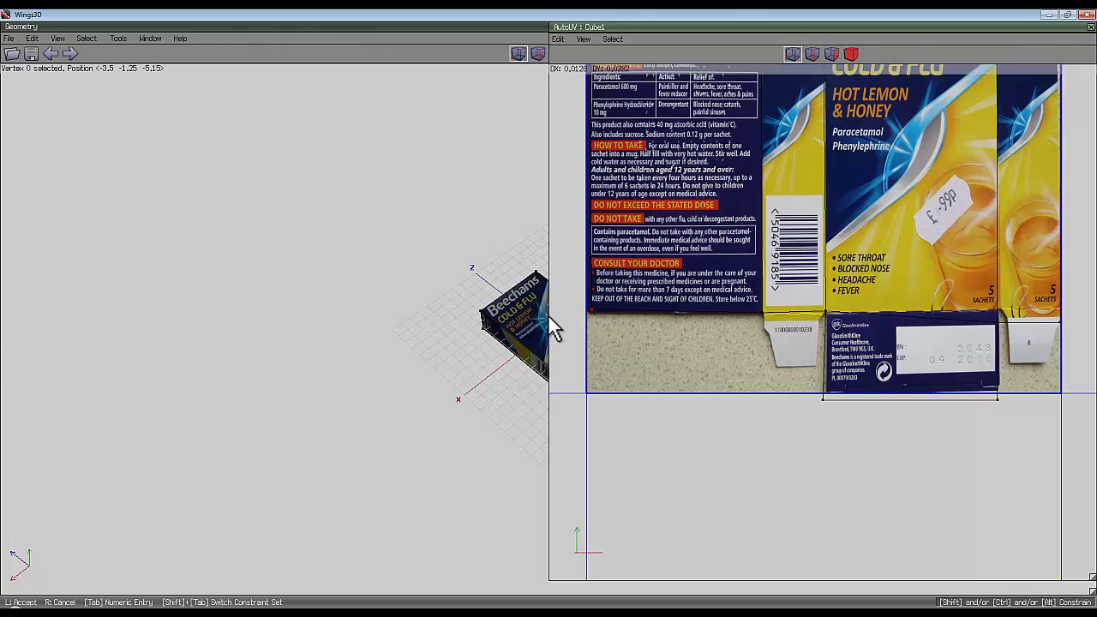
click(553, 328)
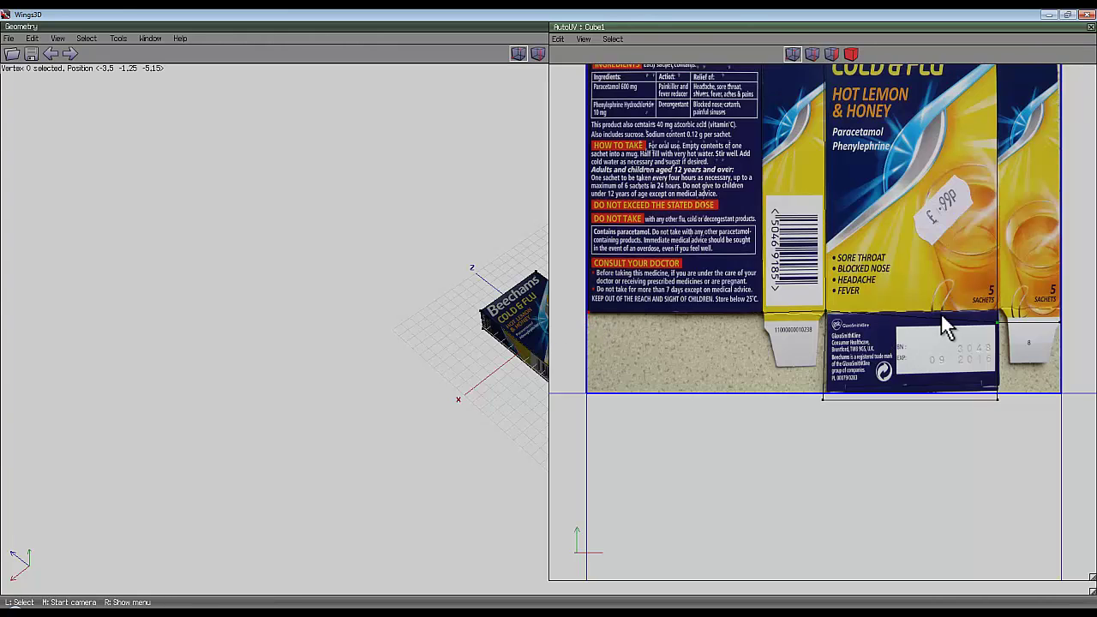
Step: Fine-tune the vertex where the barcode side panel meets the front and base panels onto the photo's fold corner
scroll(828, 368, up, 5)
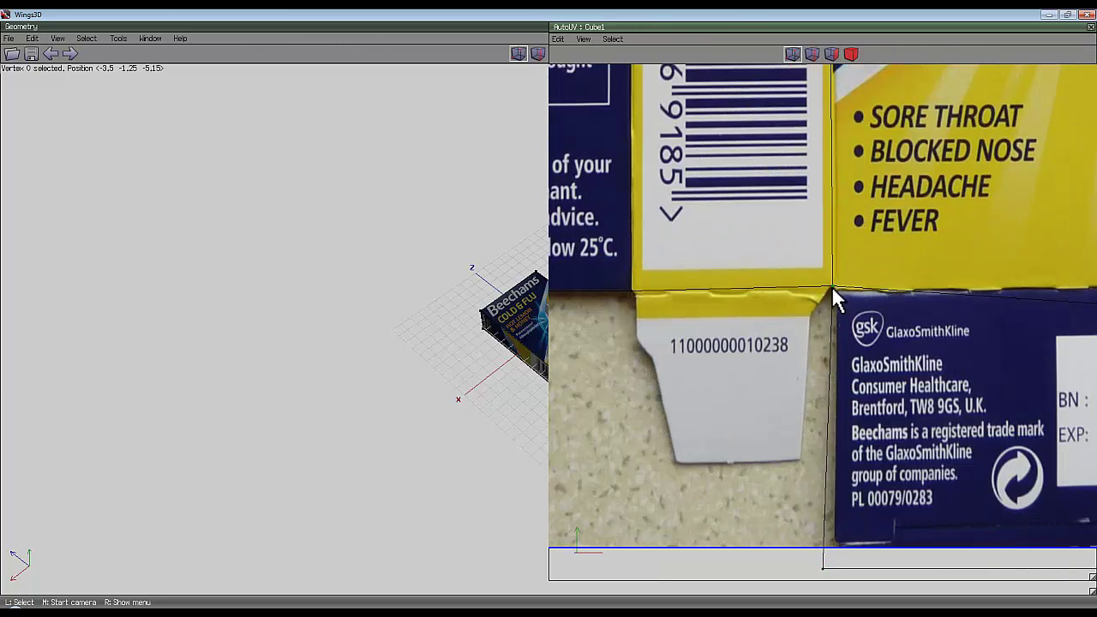
click(832, 284)
key(d)
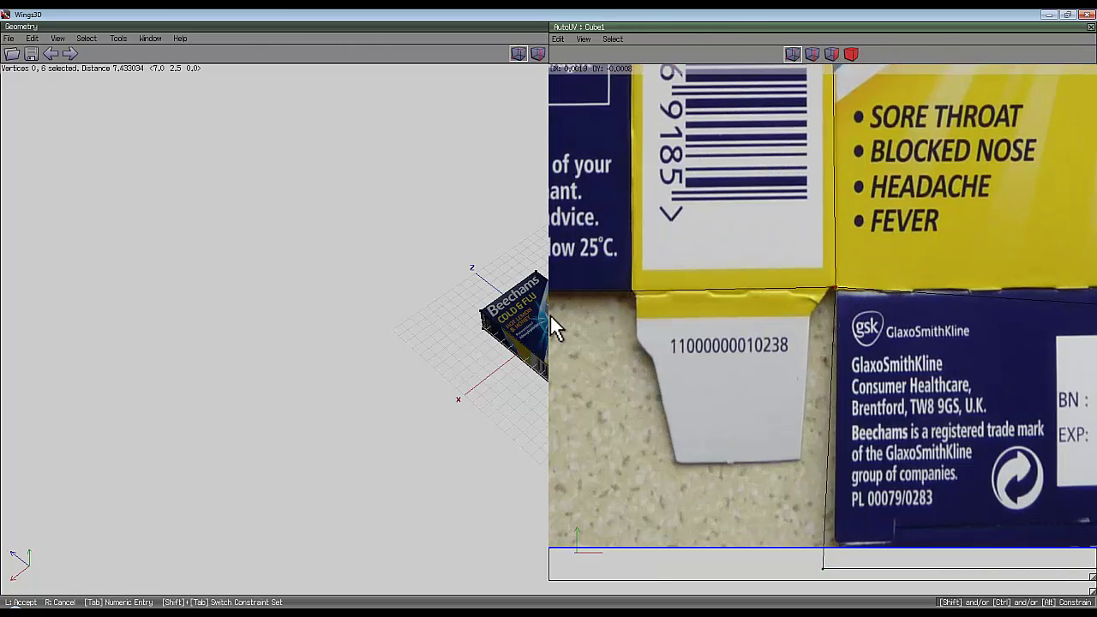
click(548, 313)
scroll(714, 367, down, 4)
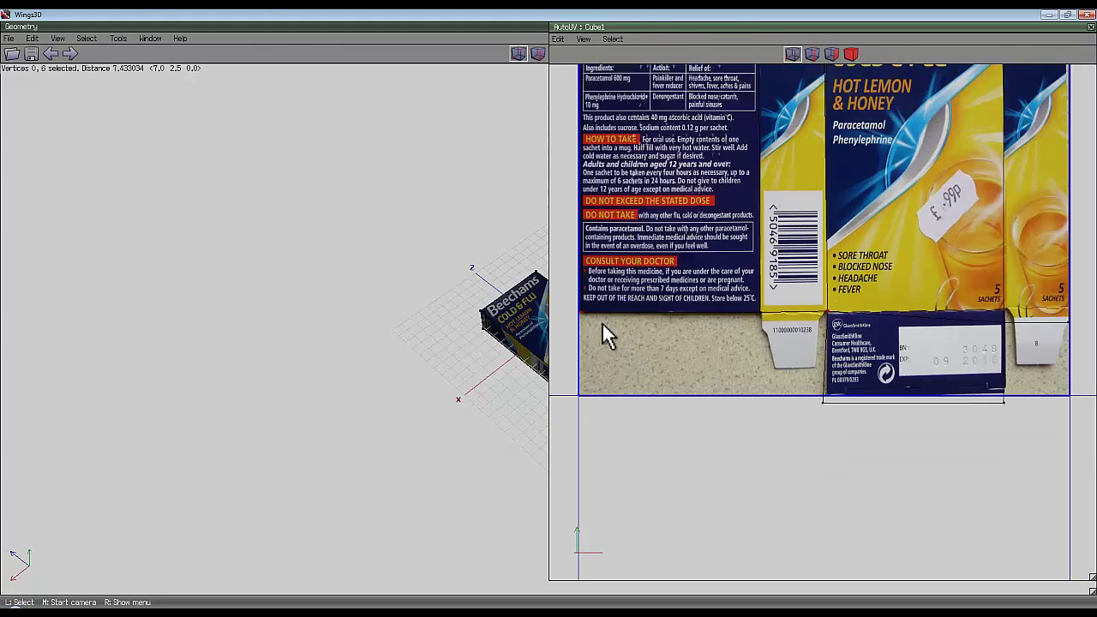
Step: Move the base panel's two lower chart vertices up onto the lower corners of the base panel in the photo
key(space)
click(581, 310)
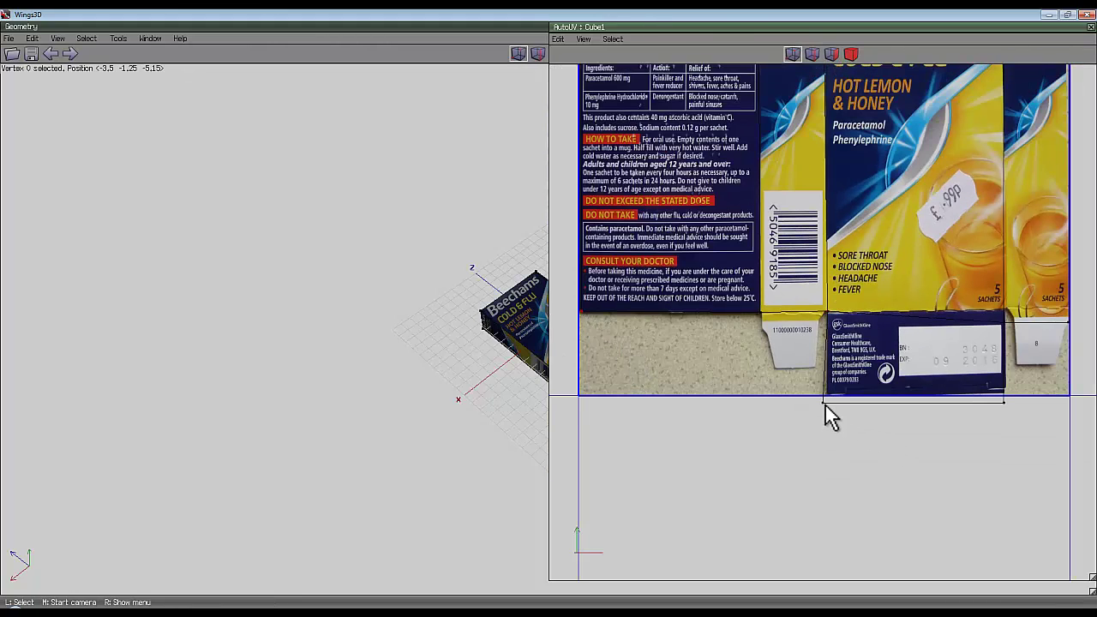
key(space)
key(m)
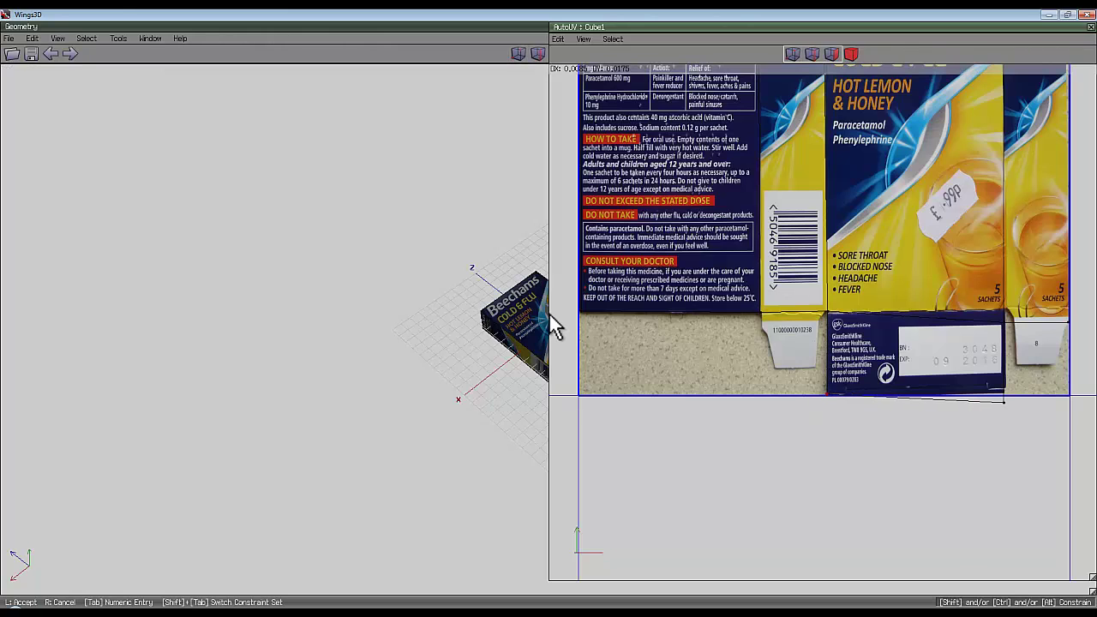
click(1036, 424)
click(1004, 404)
key(d)
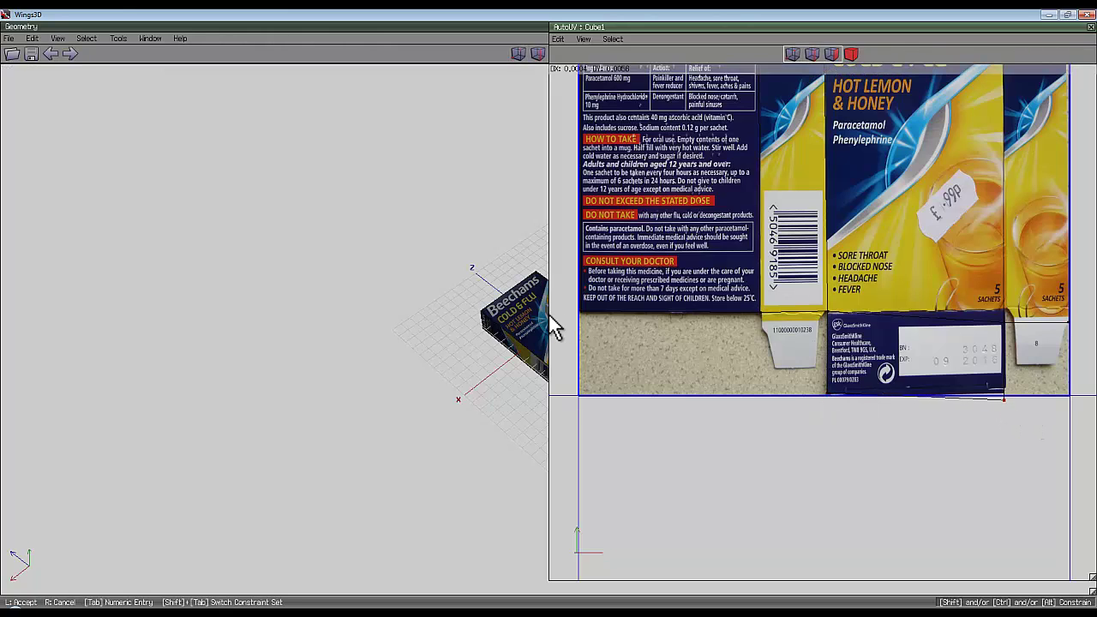
click(553, 330)
Step: Move the vertex shared by the front, base and outer side panels up onto the fold corner in the photo
scroll(1064, 338, up, 4)
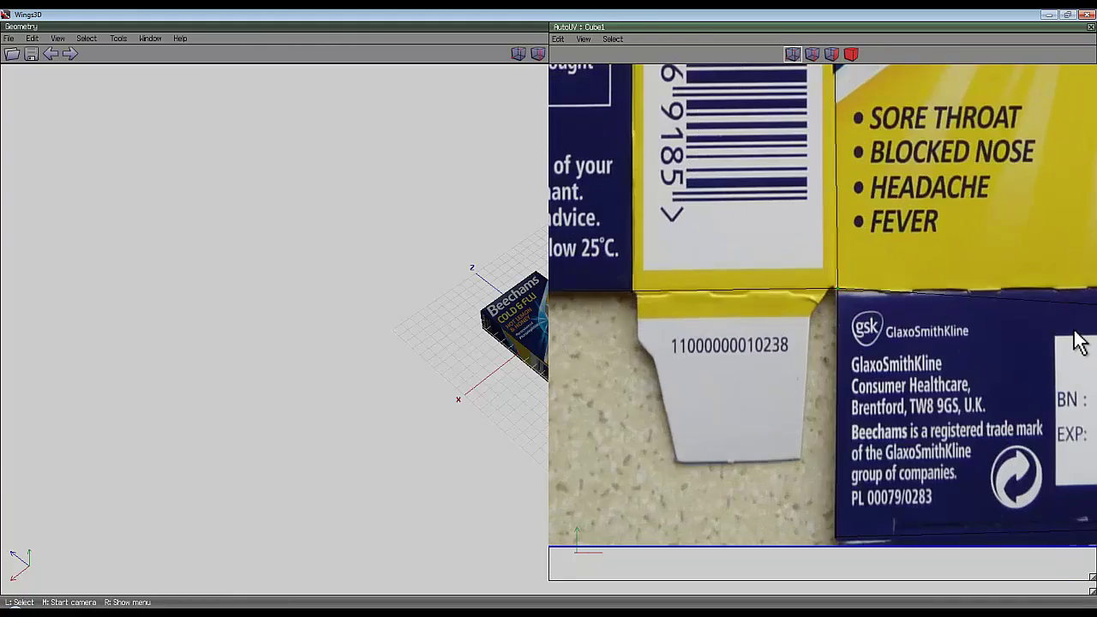
scroll(1079, 339, down, 2)
click(1085, 330)
scroll(895, 356, up, 5)
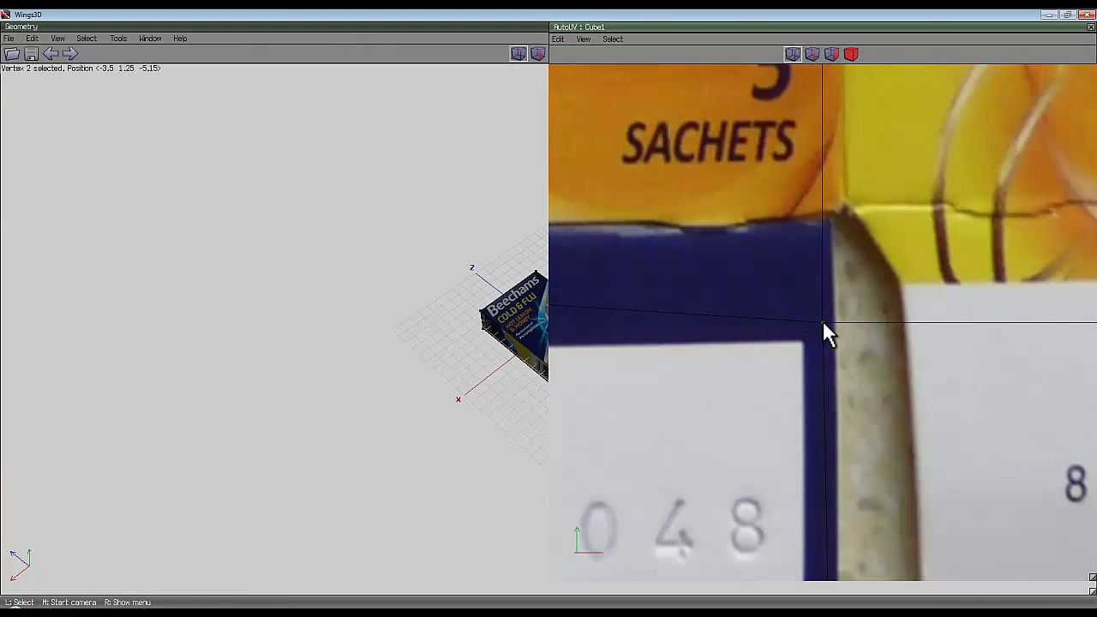
key(d)
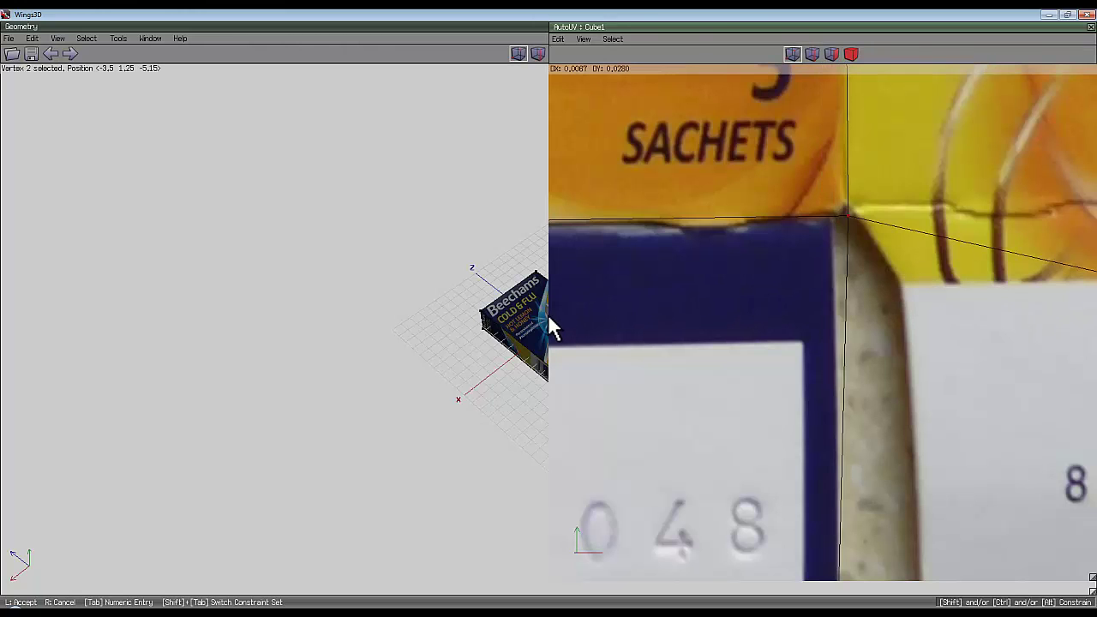
click(553, 327)
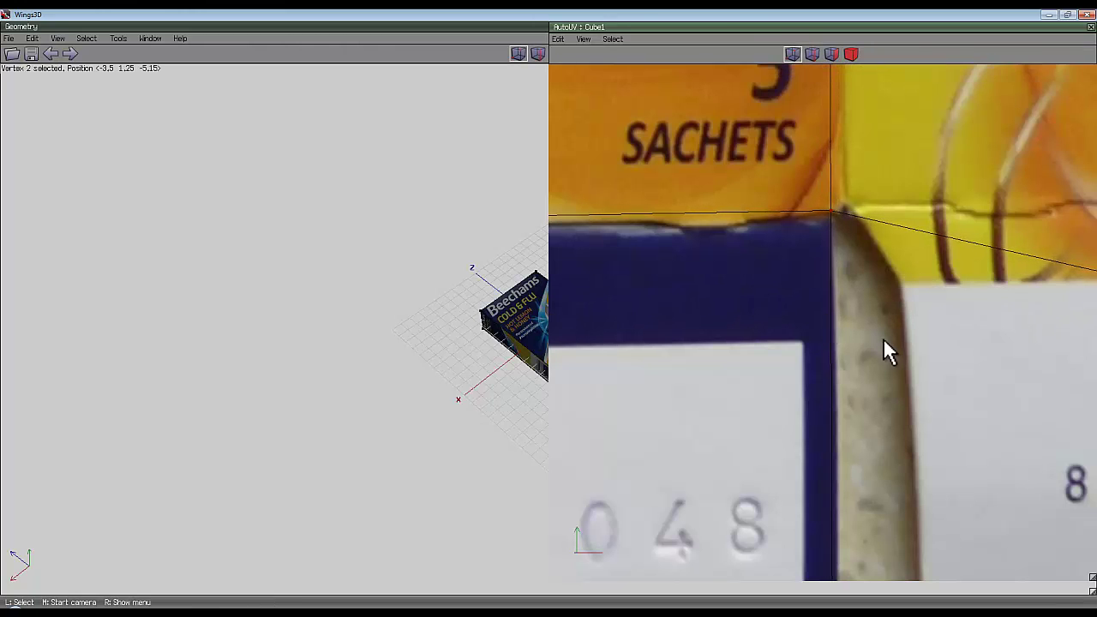
Step: Move the outer side panel's outer lower vertex up onto the panel's fold line in the photo
scroll(995, 353, down, 4)
key(d)
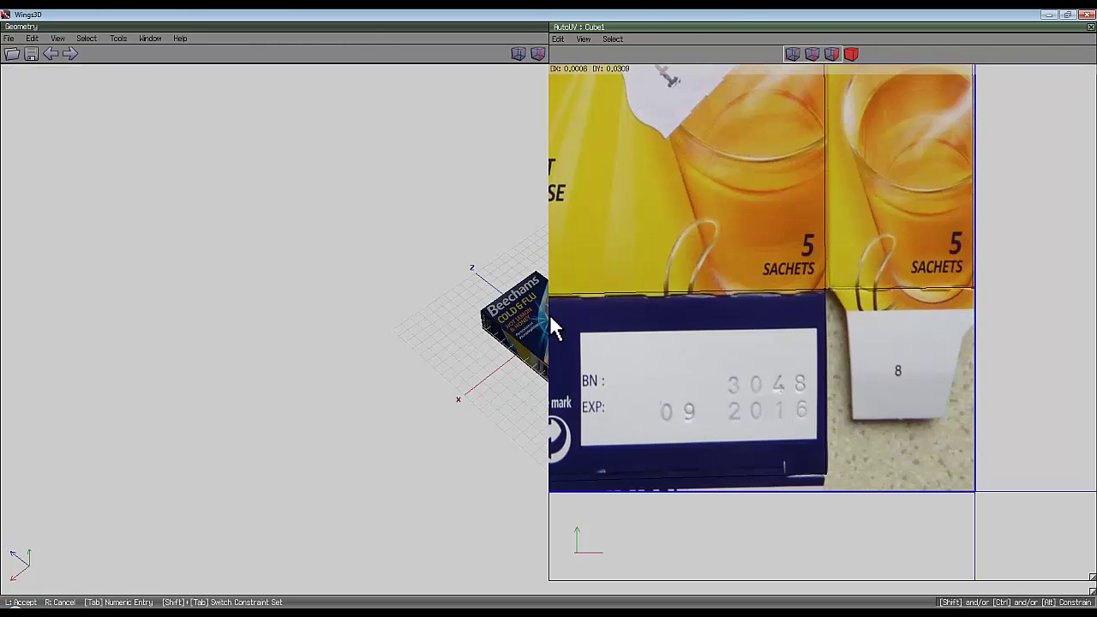
click(553, 326)
Step: Refine the vertex between the front, base and outer side panels with small moves until it sits exactly on the fold corner
scroll(956, 176, down, 3)
scroll(823, 343, up, 3)
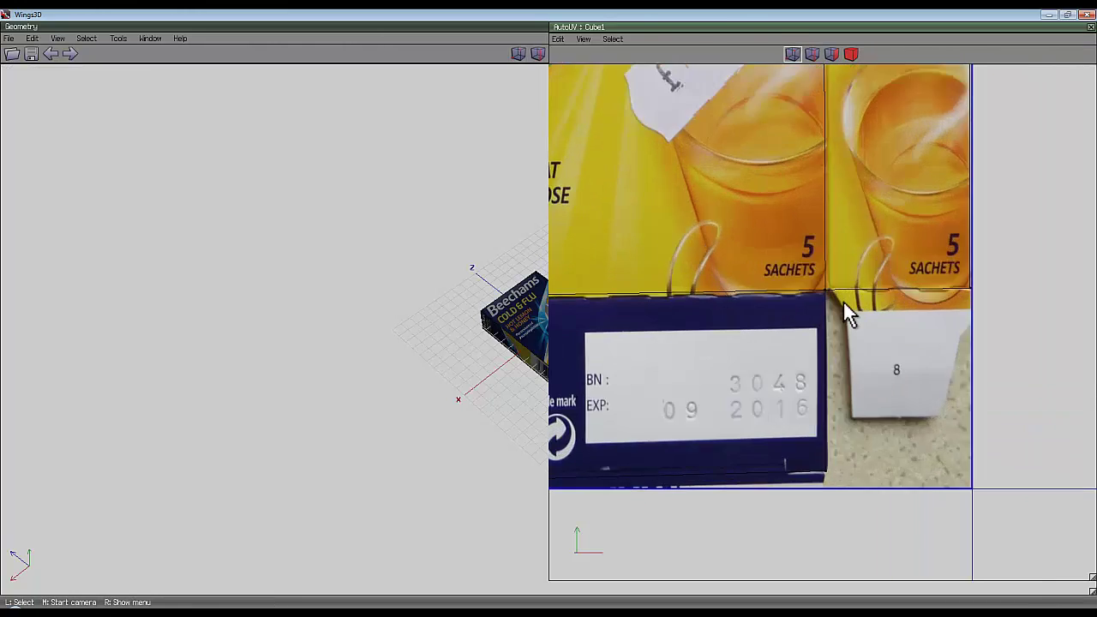
key(m)
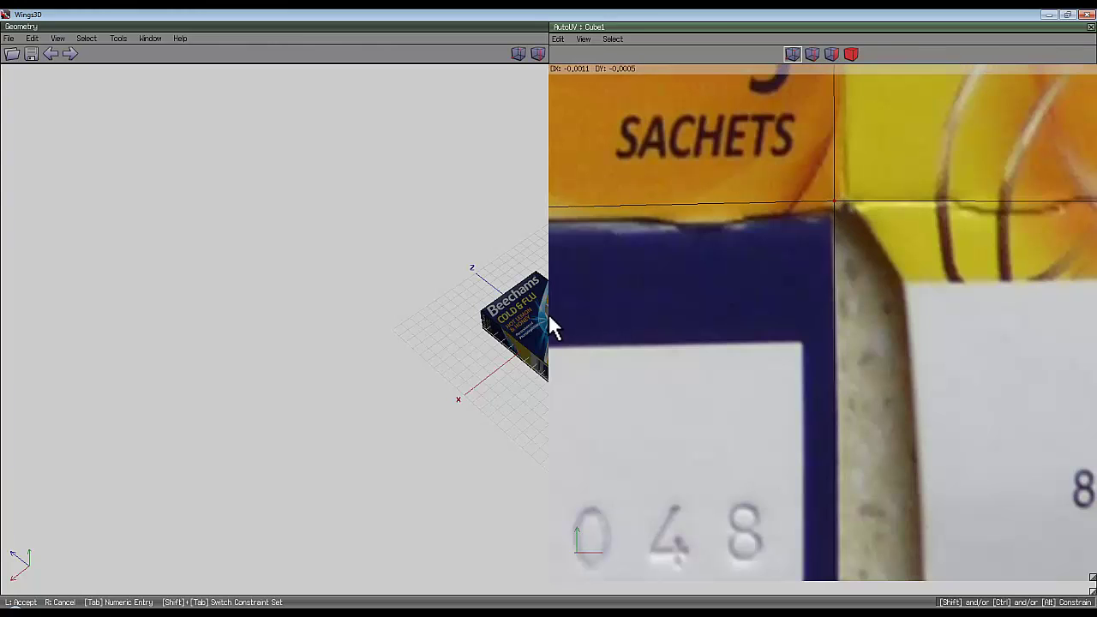
click(548, 315)
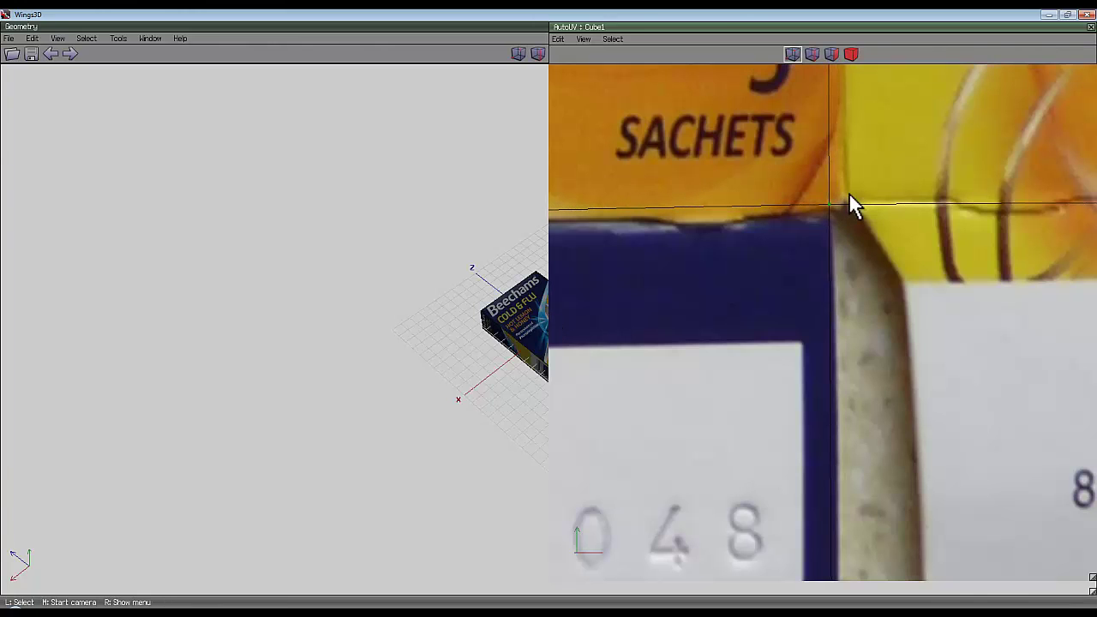
scroll(883, 197, down, 5)
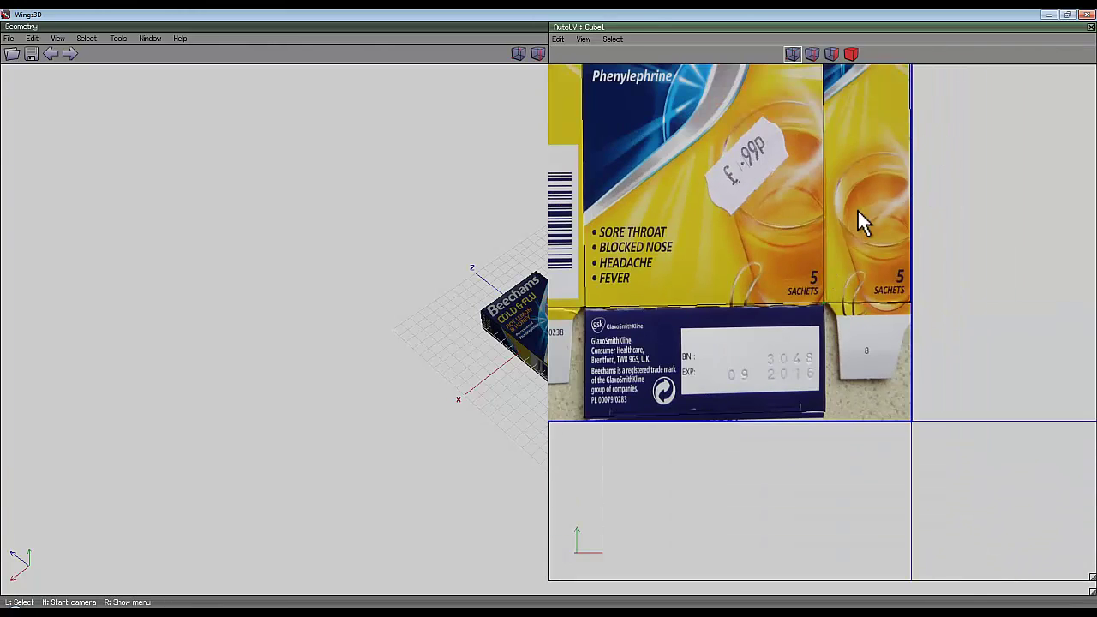
scroll(823, 274, up, 3)
key(d)
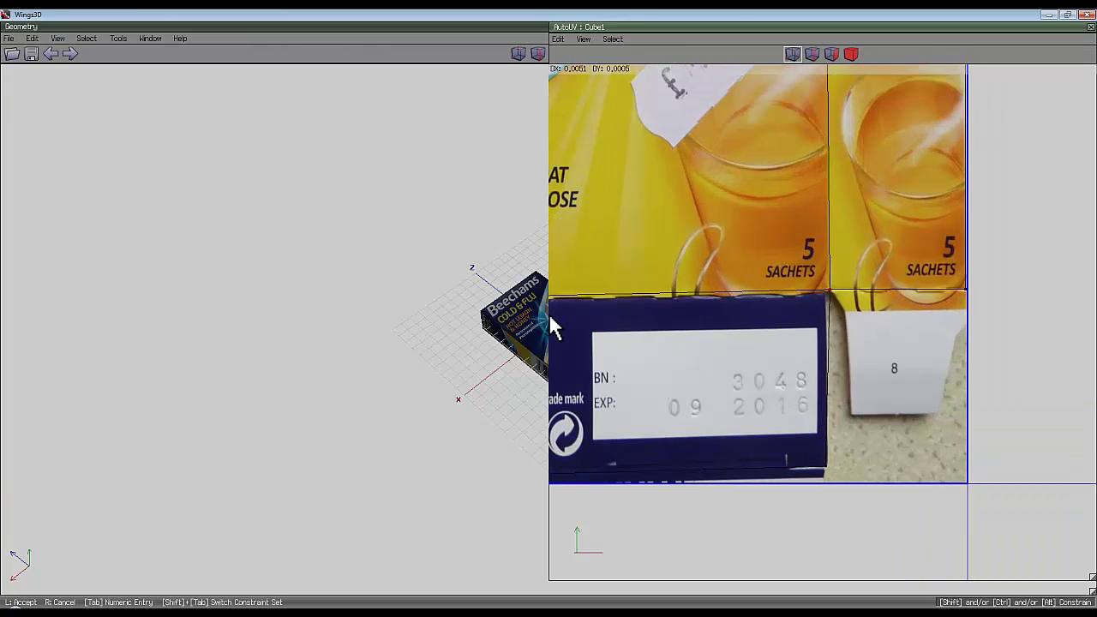
click(553, 327)
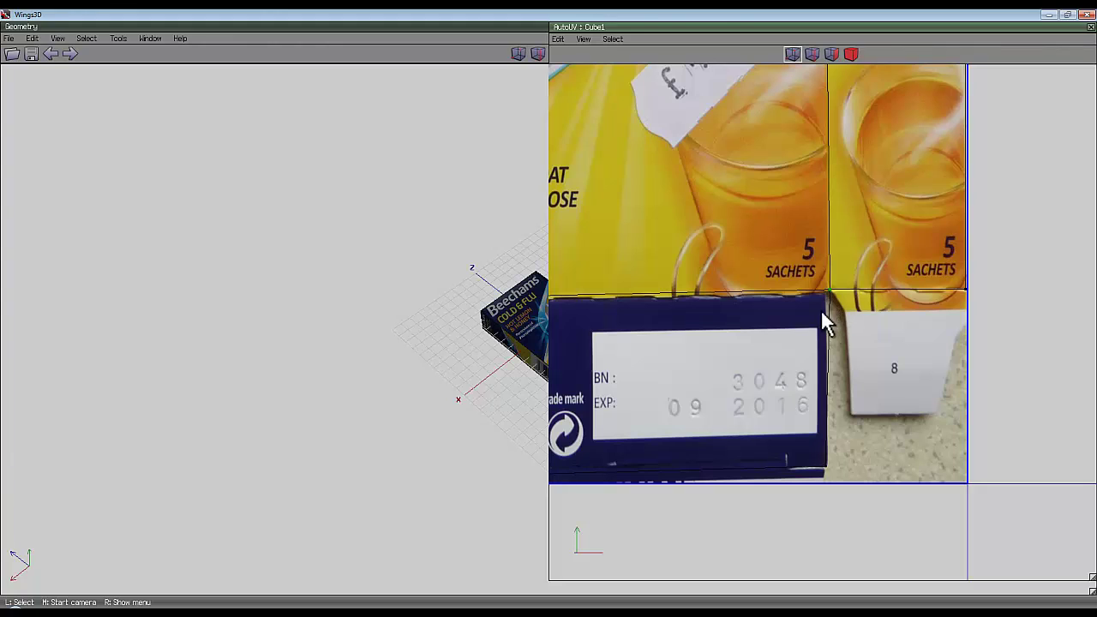
key(d)
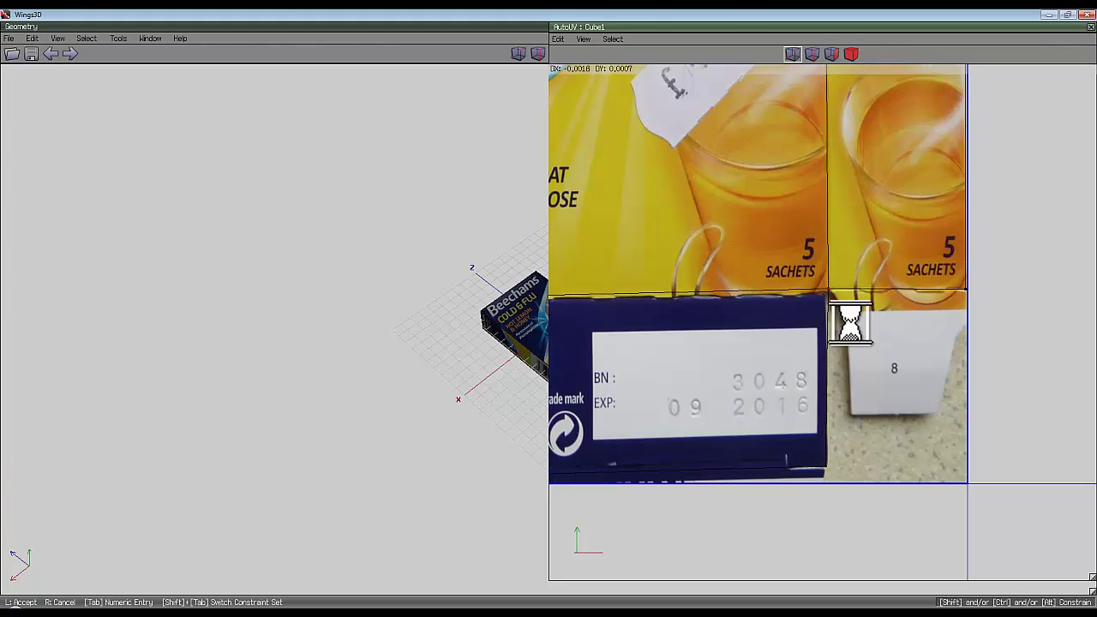
click(830, 306)
Step: Move the outer side panel's outer upper vertex inward onto the panel's corner in the photo
scroll(871, 214, down, 8)
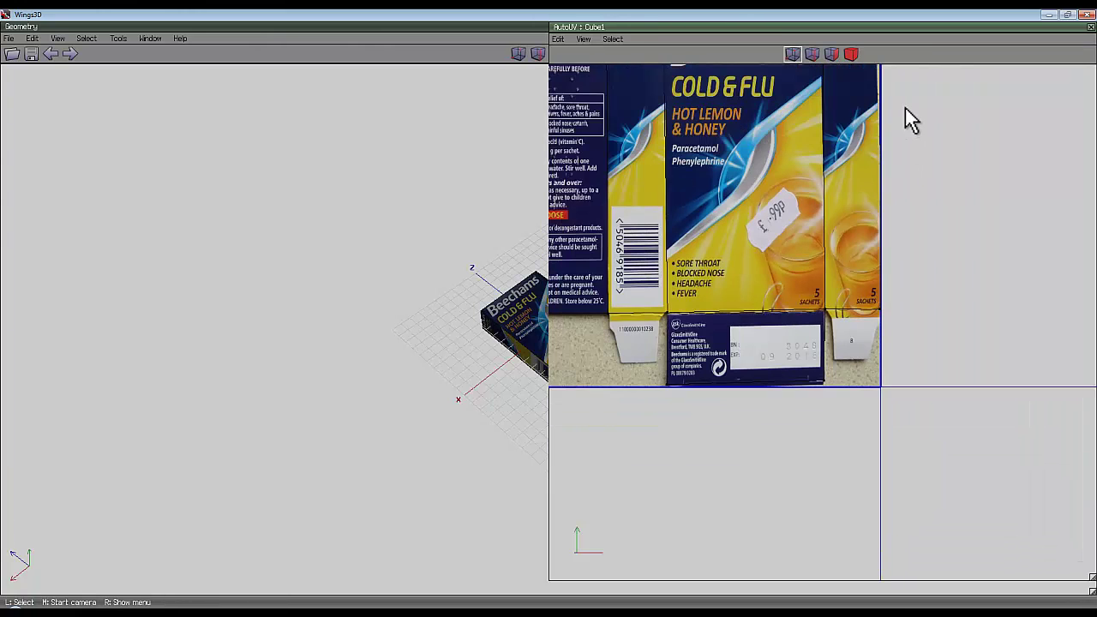
scroll(884, 118, up, 2)
scroll(874, 124, down, 1)
scroll(876, 120, up, 1)
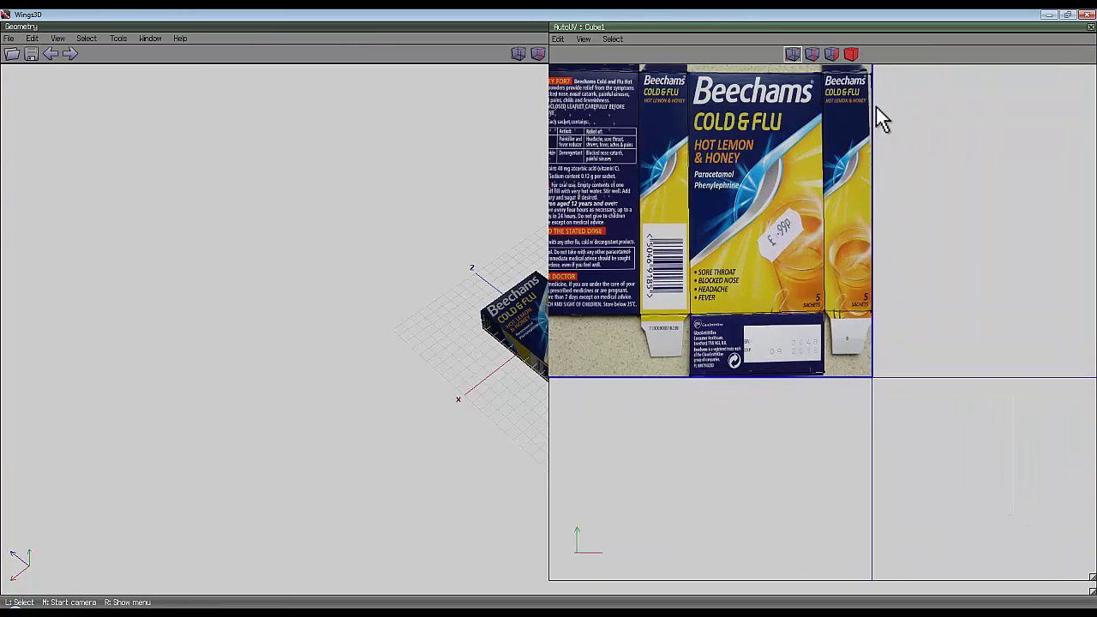
click(871, 74)
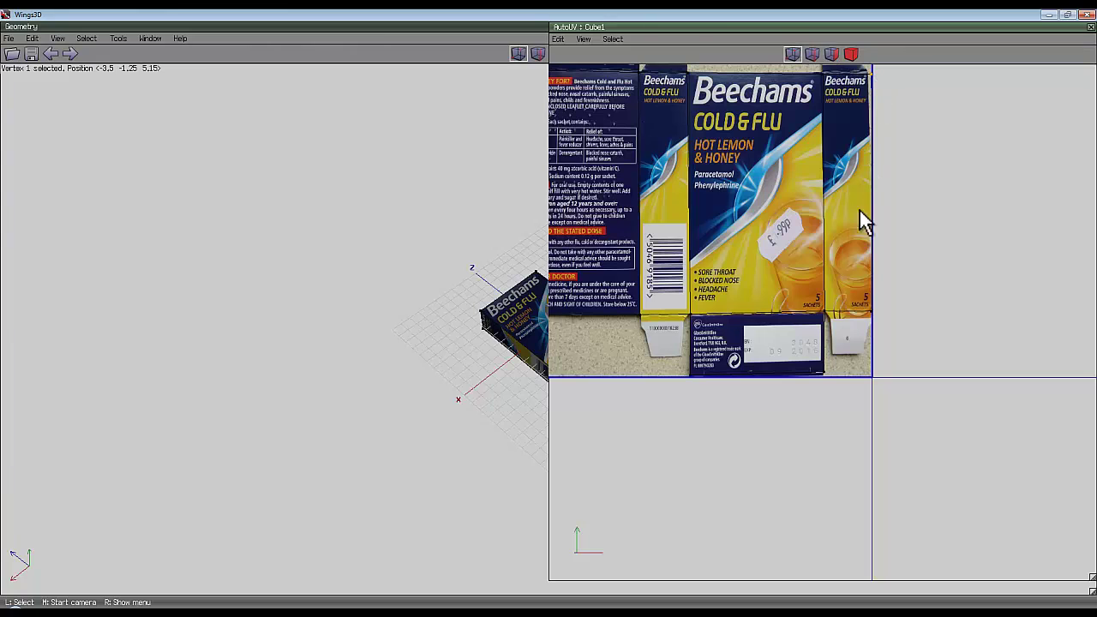
scroll(861, 219, up, 2)
scroll(835, 157, down, 2)
scroll(827, 110, up, 2)
scroll(828, 137, up, 3)
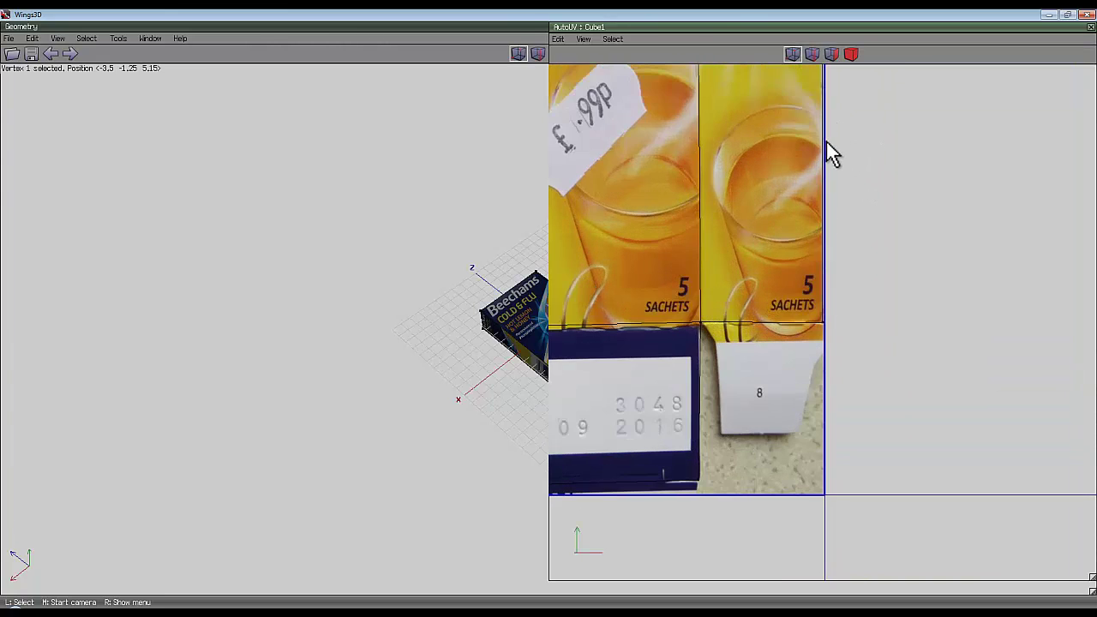
key(Up)
key(Up)
key(Up)
key(Up)
key(Up)
key(Up)
key(Up)
key(Up)
shift+scroll(814, 115, up, 3)
click(822, 235)
key(m)
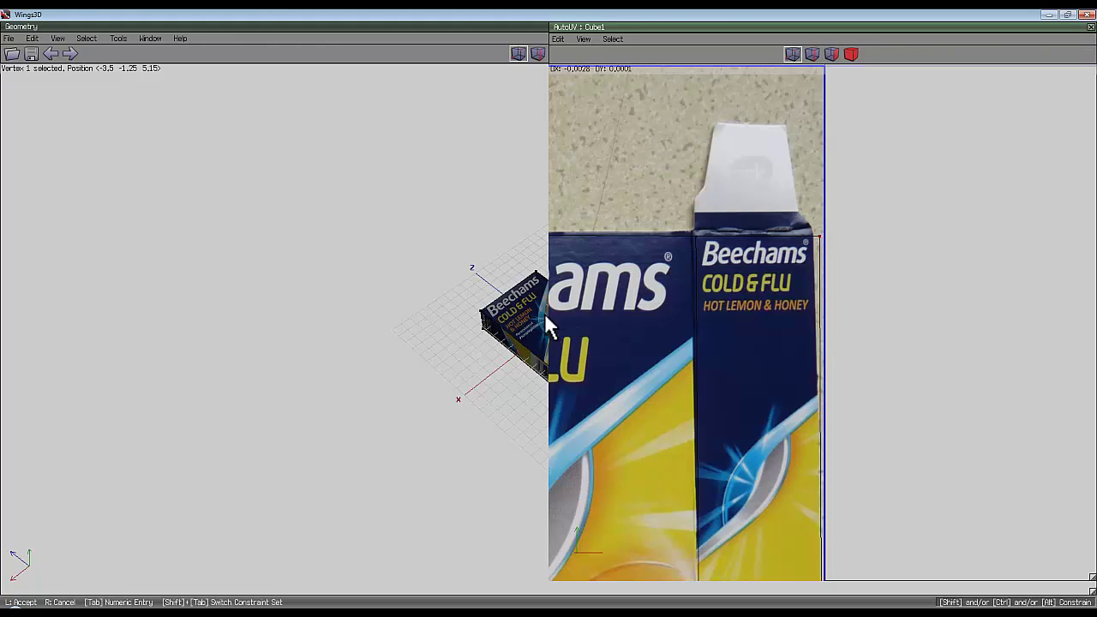
click(549, 313)
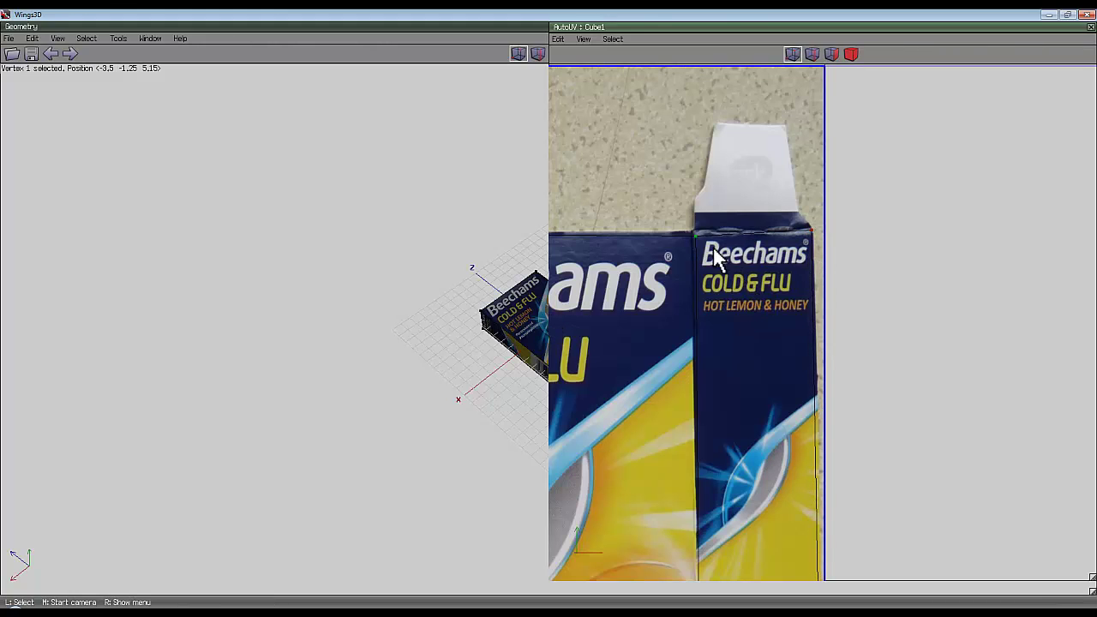
Step: Move the upper vertex between the front panel and the outer side panel onto their shared corner in the photo
key(d)
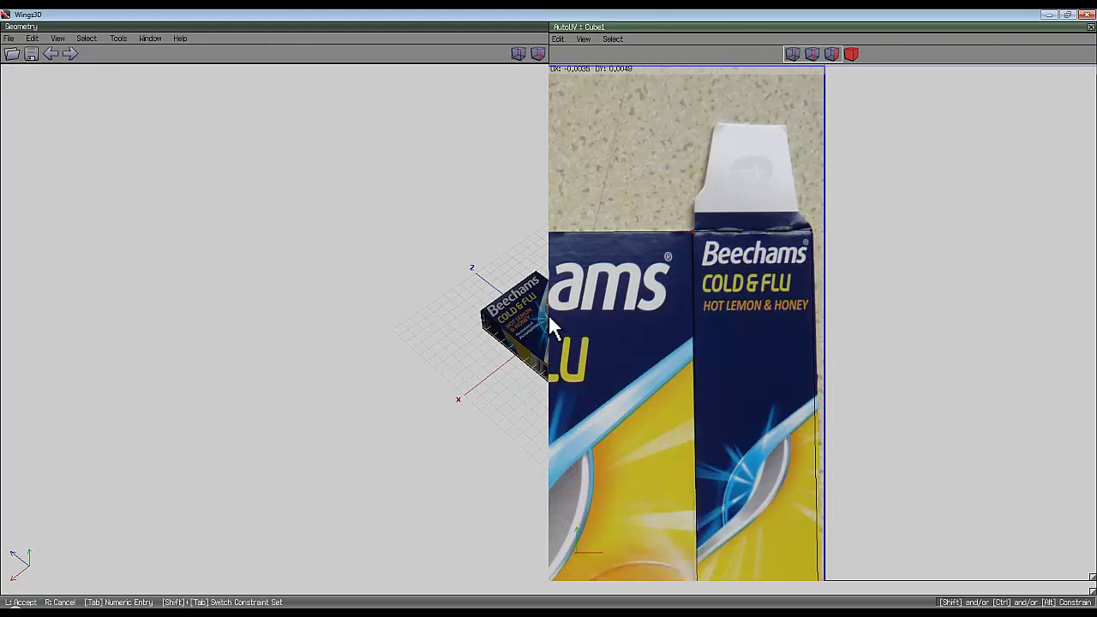
click(548, 314)
scroll(729, 318, down, 9)
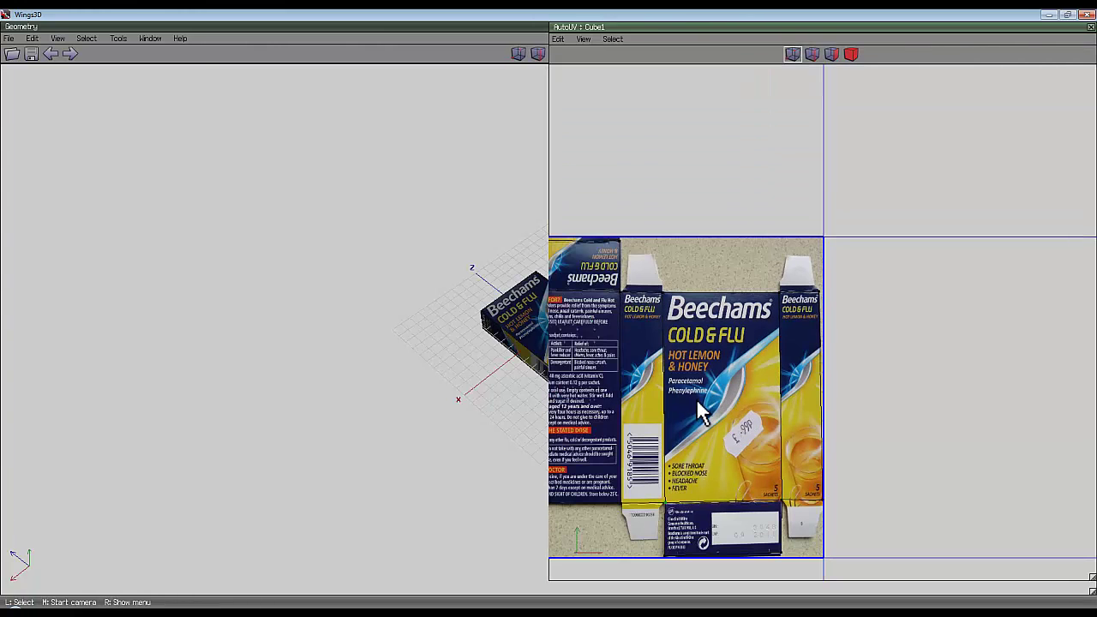
scroll(677, 294, down, 1)
scroll(671, 307, up, 2)
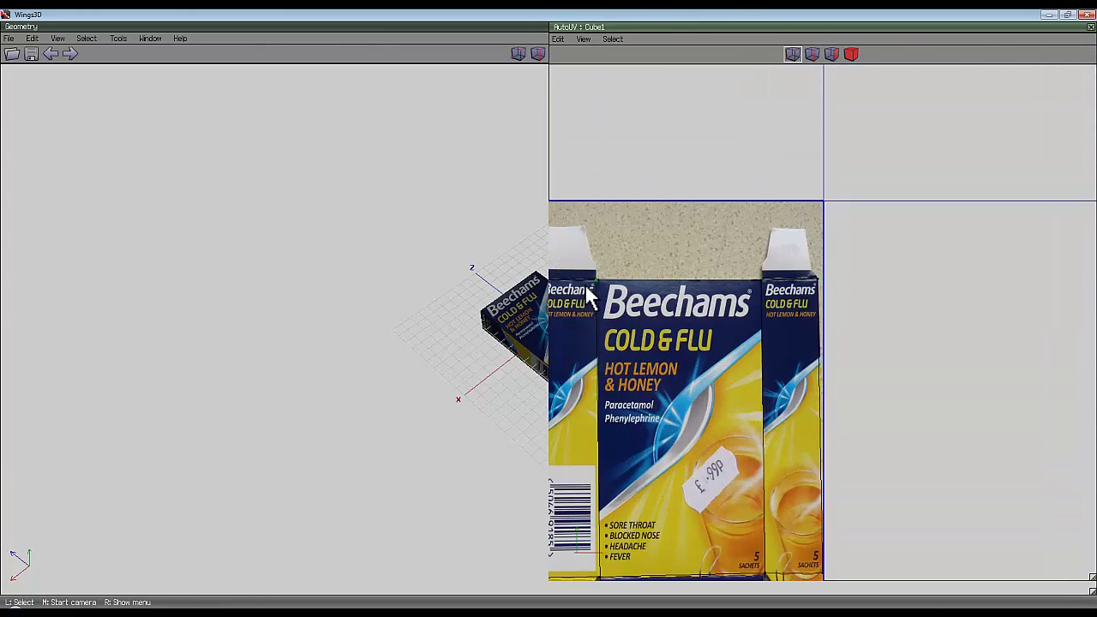
scroll(593, 306, down, 3)
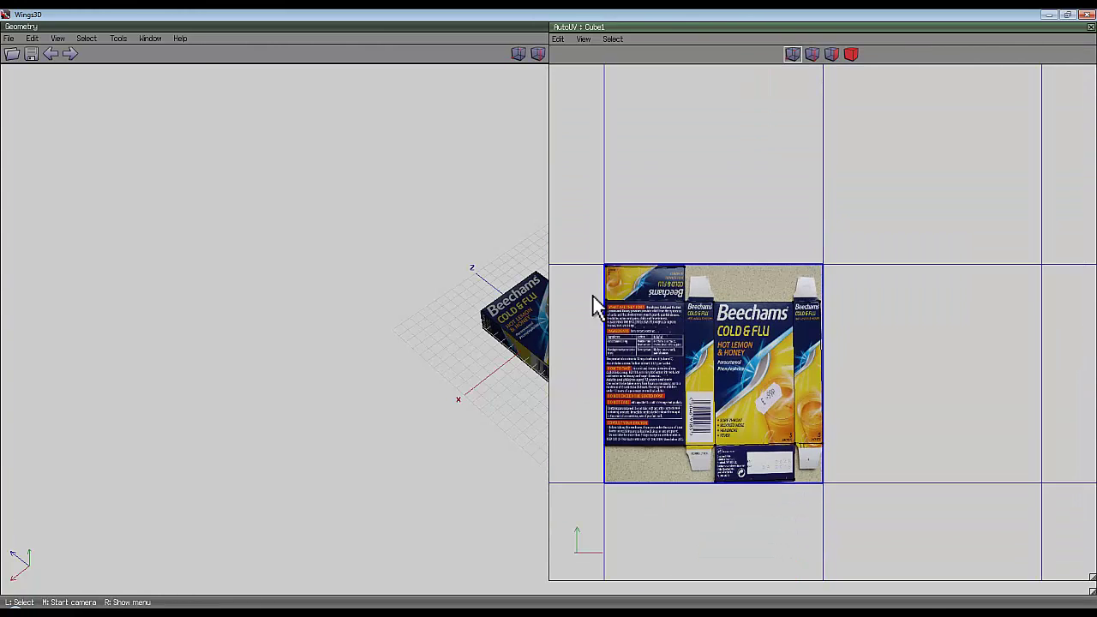
Step: Close the UV editor and examine how the photo texture fits the carton's base, sides, back and front
click(1091, 27)
scroll(549, 331, up, 6)
scroll(591, 321, down, 3)
middle_click(703, 254)
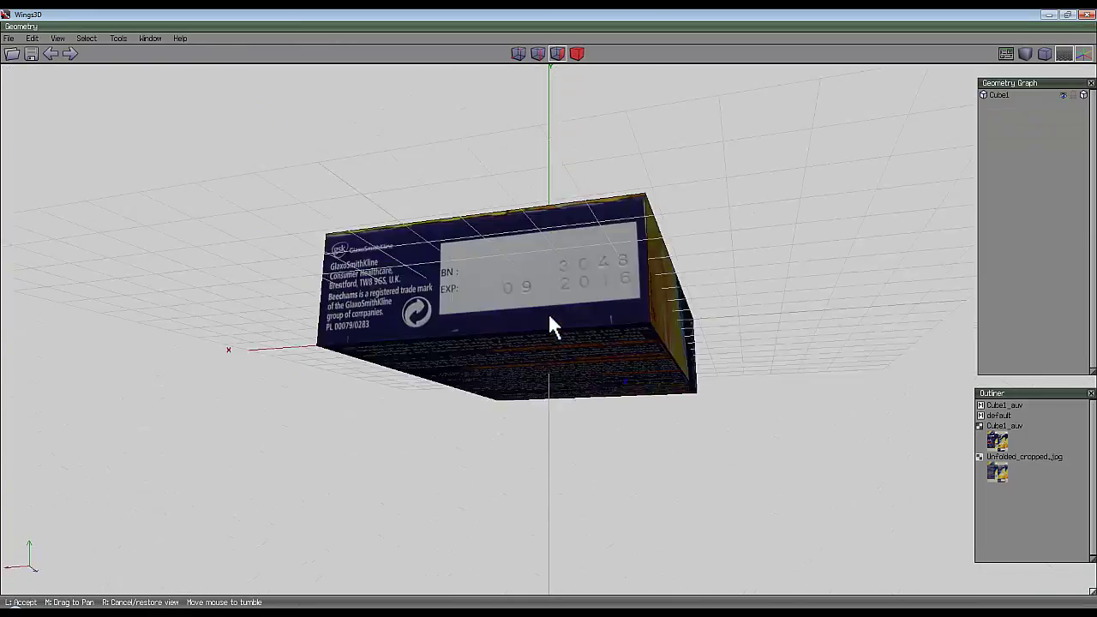
scroll(548, 313, up, 3)
scroll(548, 313, down, 3)
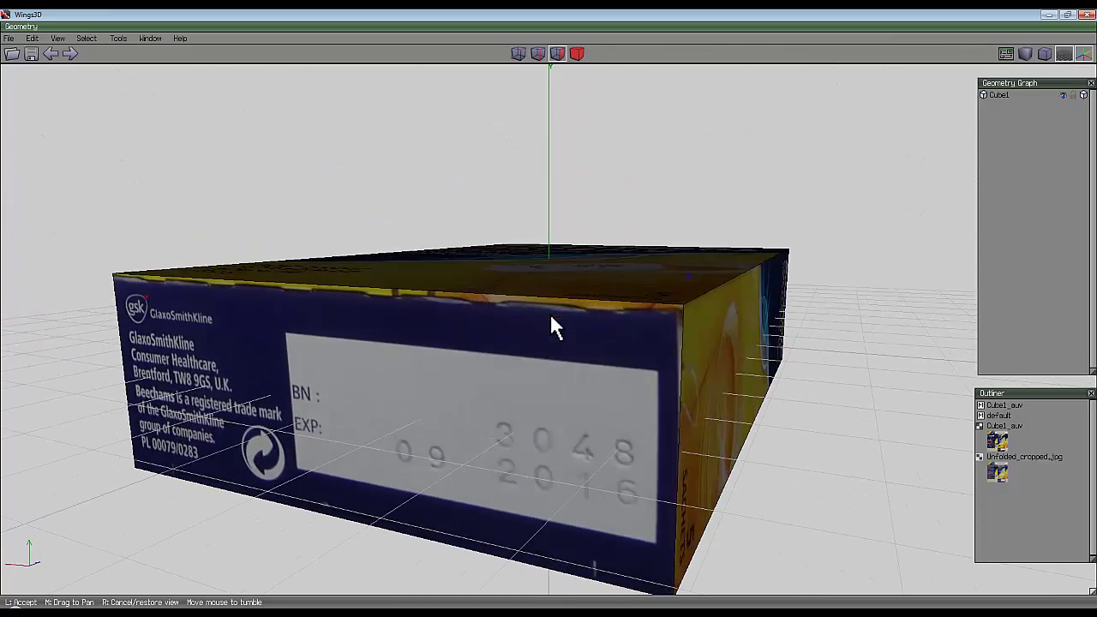
click(550, 312)
middle_click(766, 304)
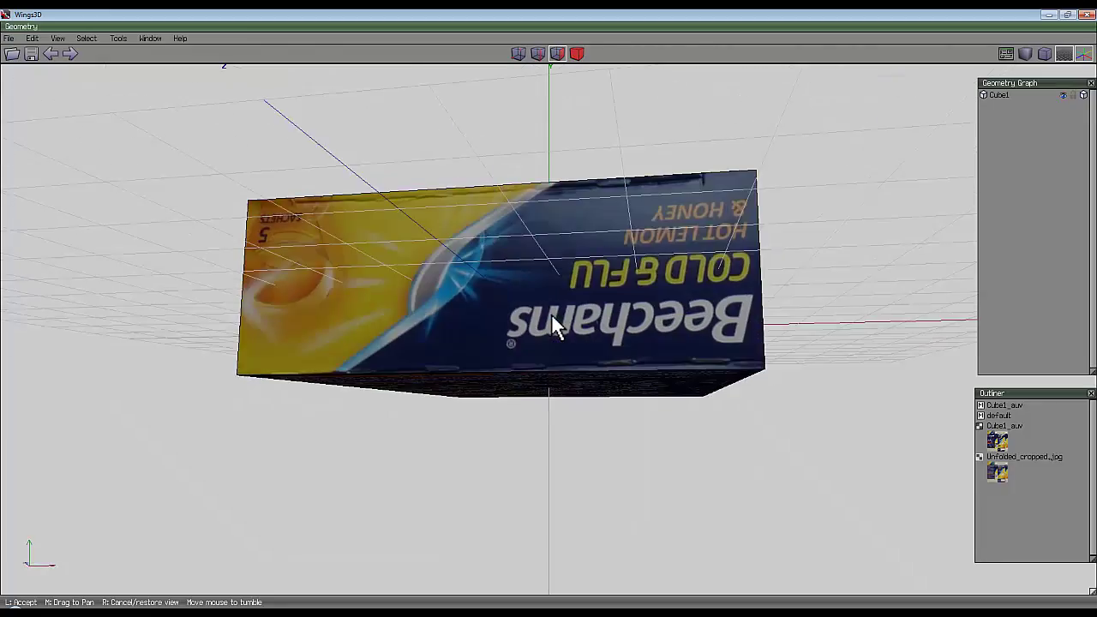
scroll(549, 314, down, 5)
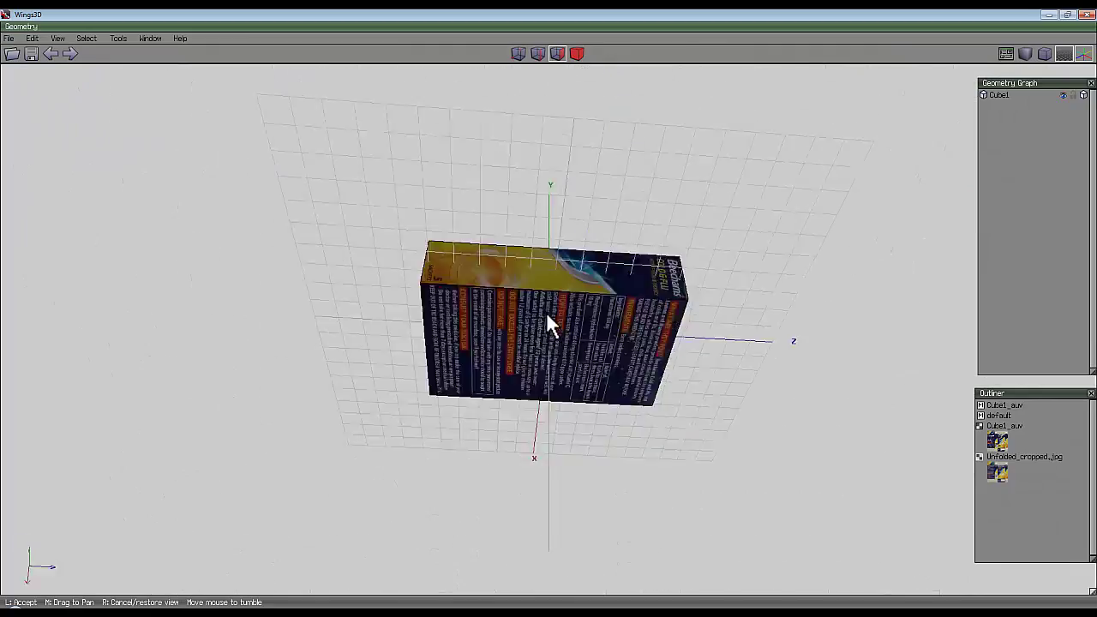
click(550, 313)
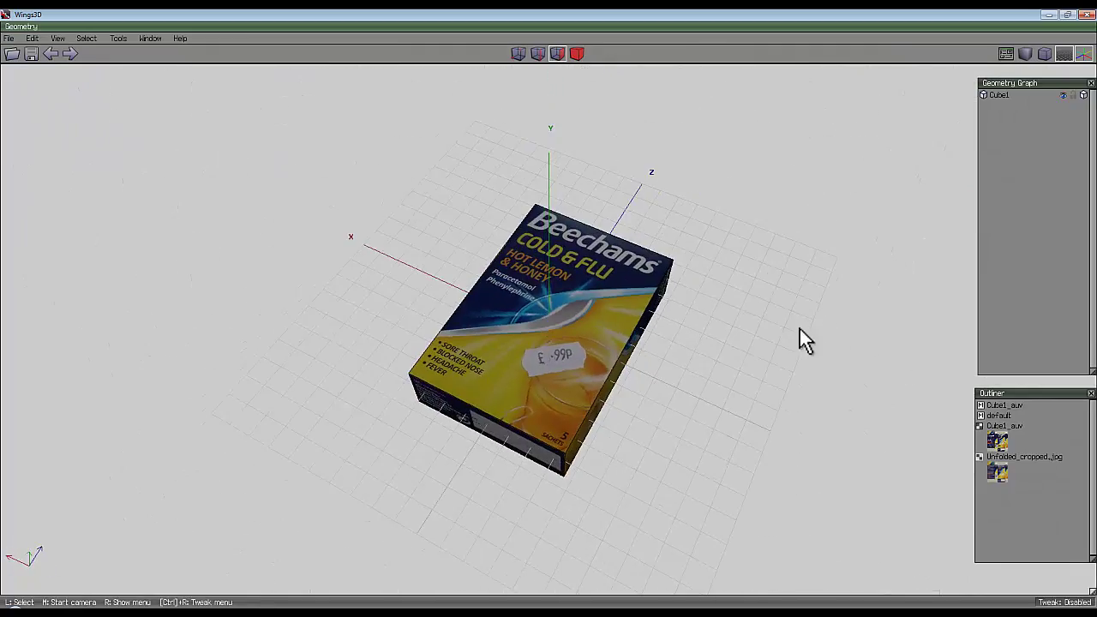
Step: Export the textured carton as a Wavefront OBJ file named My_box in the +grab this folder
click(11, 39)
mouse_move(94, 160)
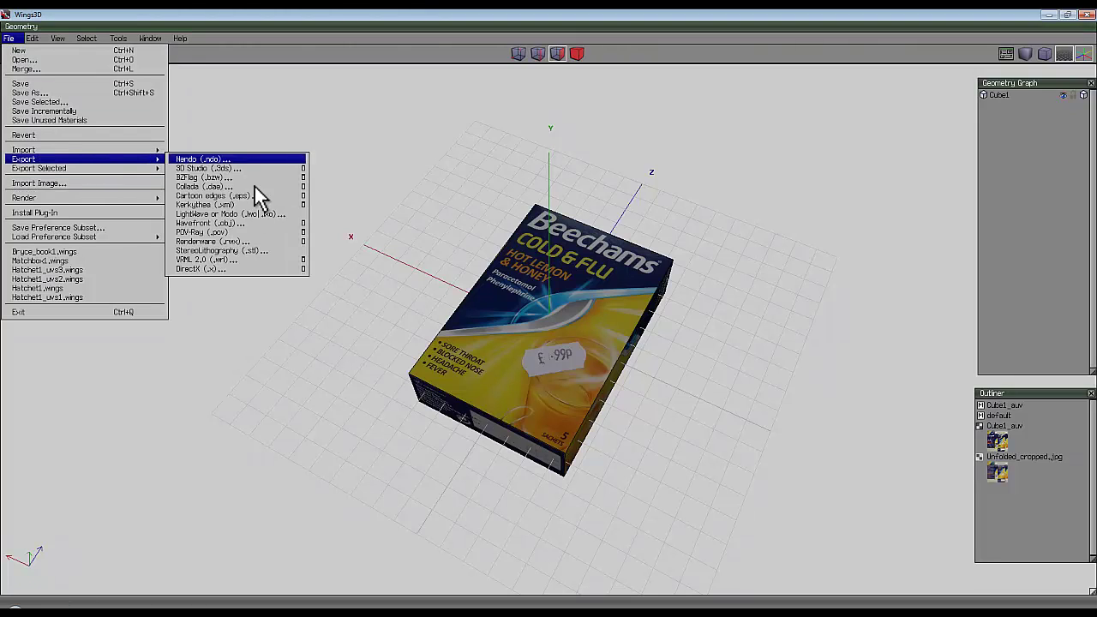
click(251, 225)
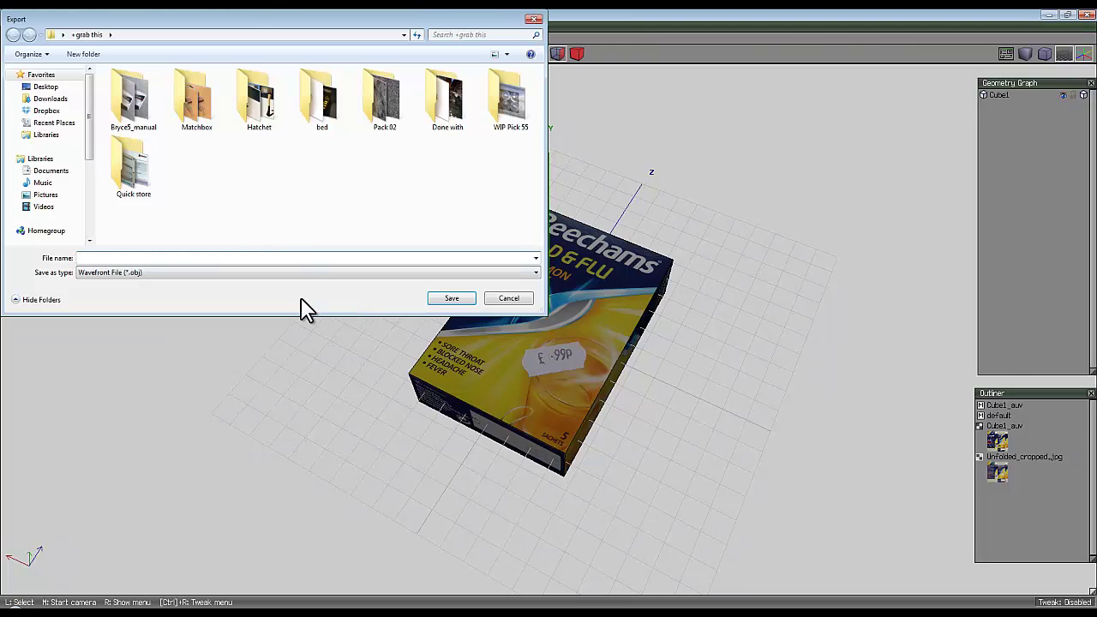
text(My)
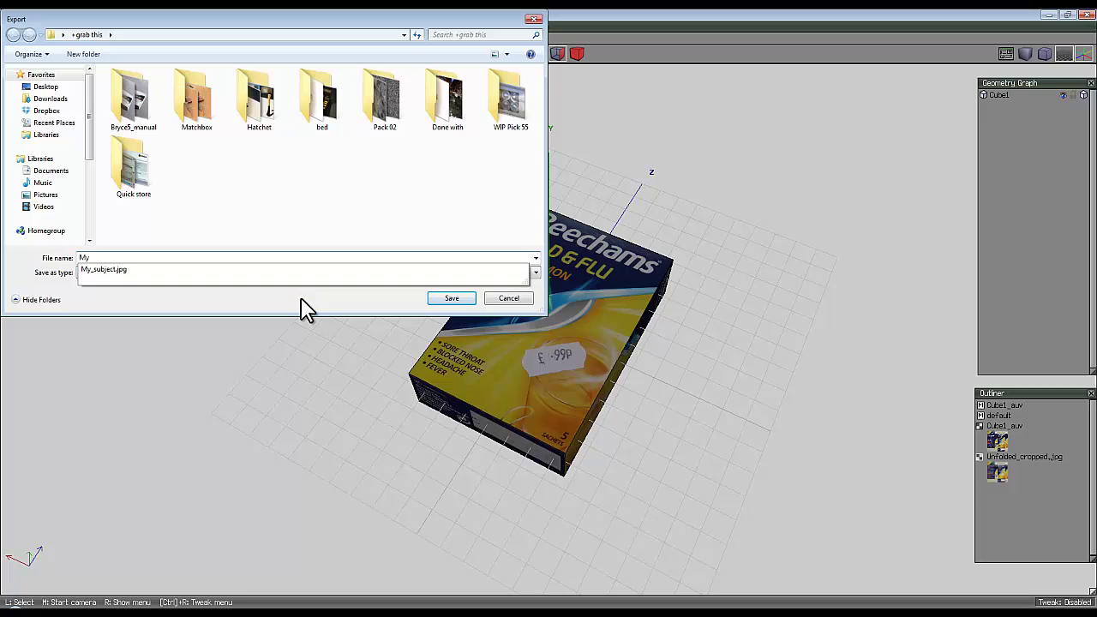
text(_box)
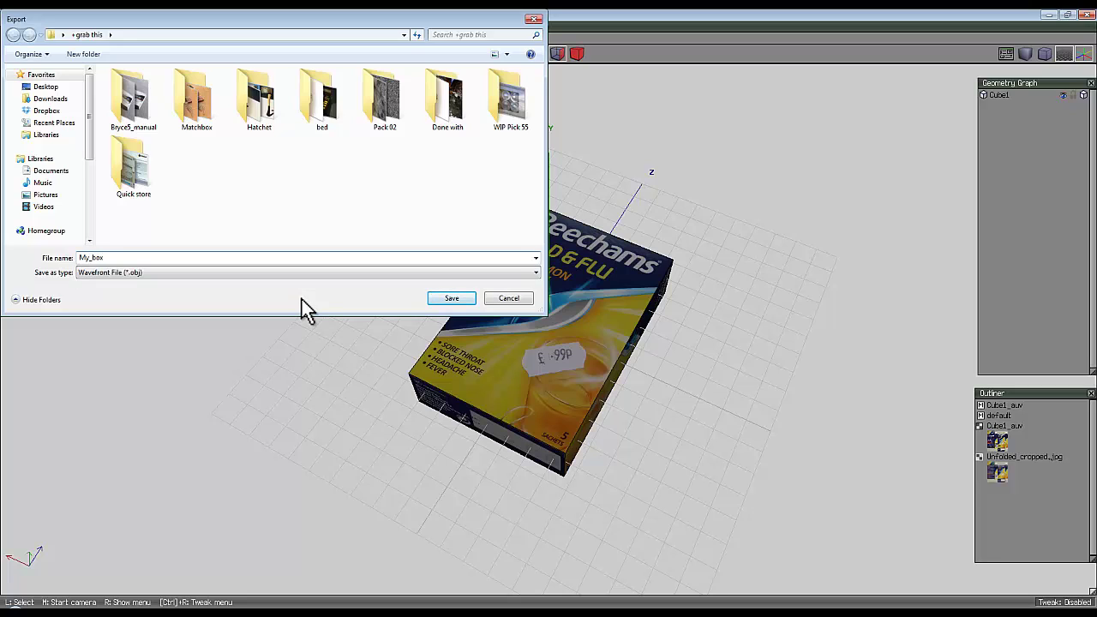
key(Return)
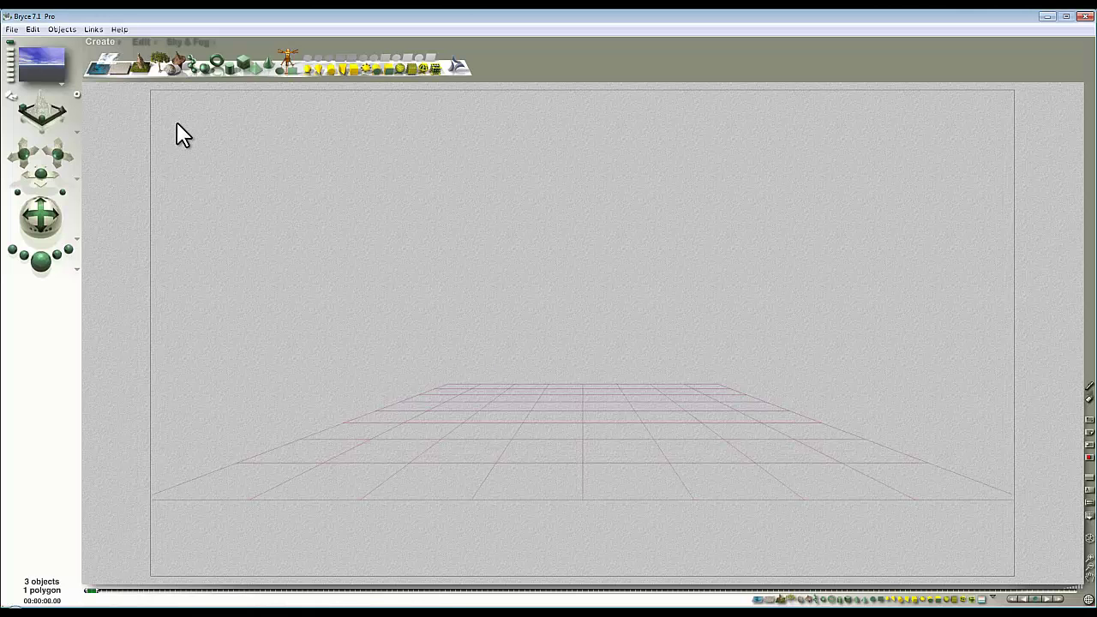
Step: Switch to Bryce and import the exported box model, using the Obj group material grouping mode
click(8, 31)
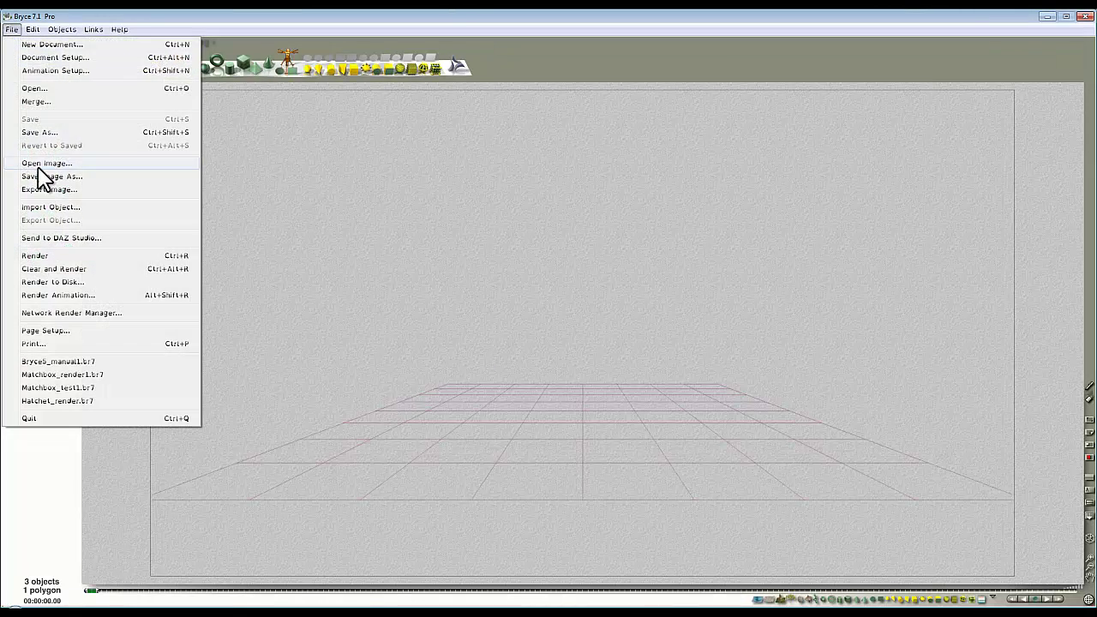
click(43, 206)
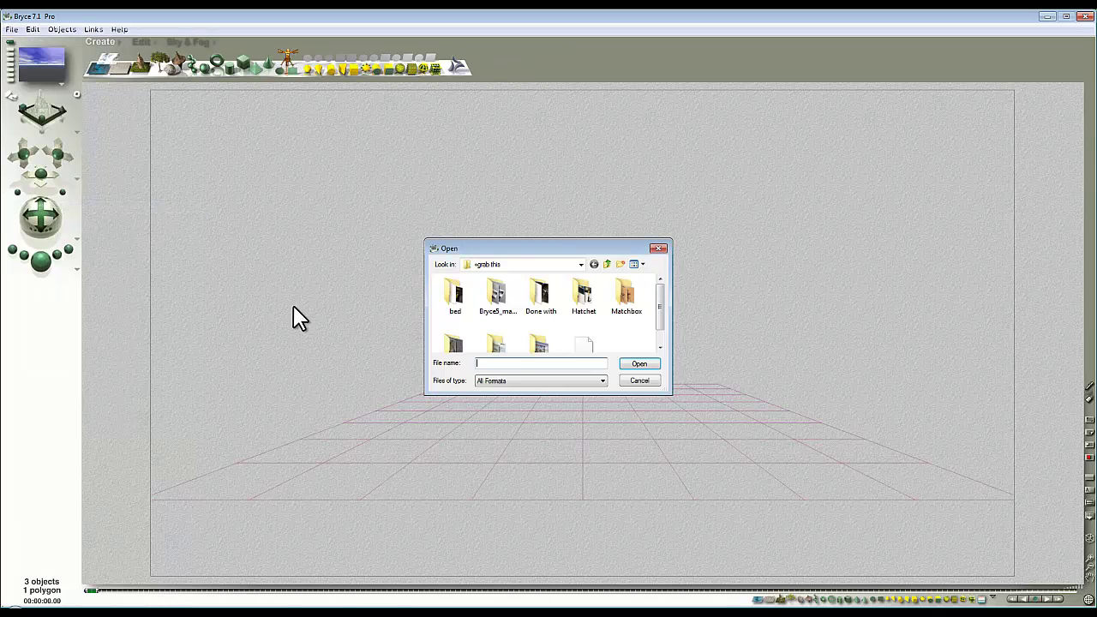
click(598, 352)
click(637, 364)
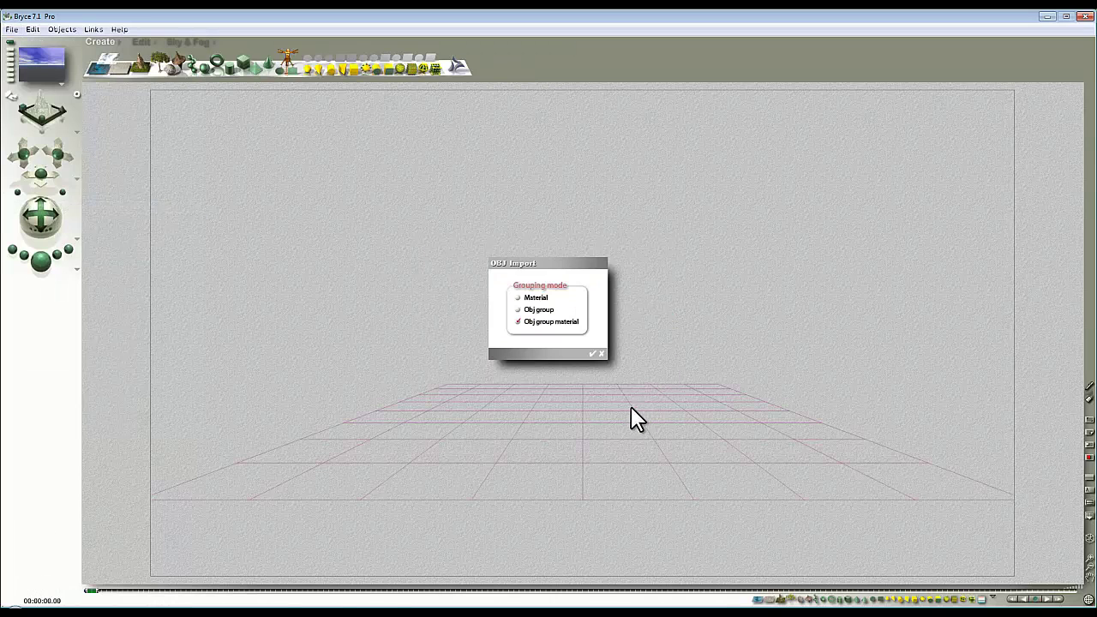
click(591, 354)
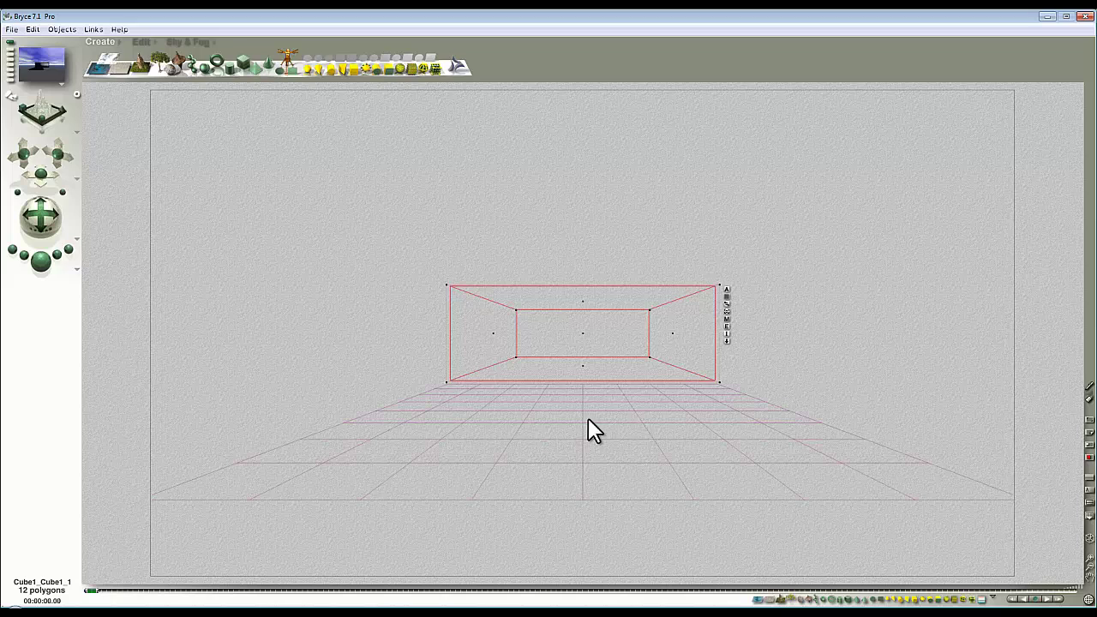
Step: Drop the imported box to the ground, aim the camera down at its front and base, and render the scene
click(726, 342)
mouse_move(58, 155)
mouse_down()
mouse_move(56, 165)
mouse_move(58, 155)
mouse_up()
drag(40, 215, 47, 217)
drag(58, 159, 59, 154)
drag(39, 208, 45, 212)
click(41, 261)
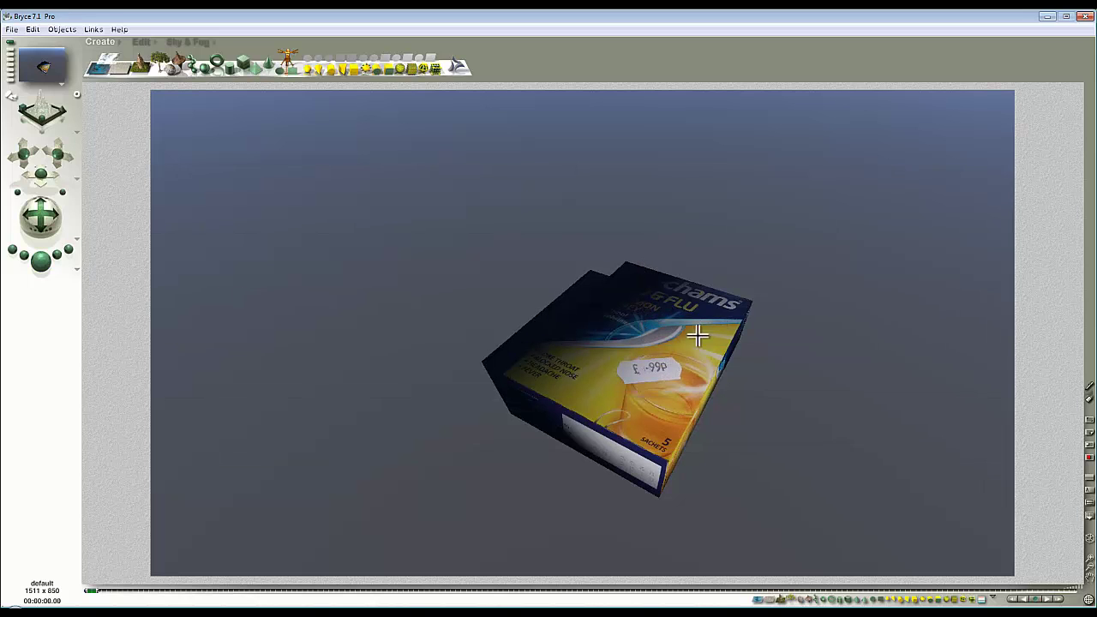
Step: Unsmooth the imported box's mesh so its faces shade flat, and render the scene again
click(698, 338)
click(763, 342)
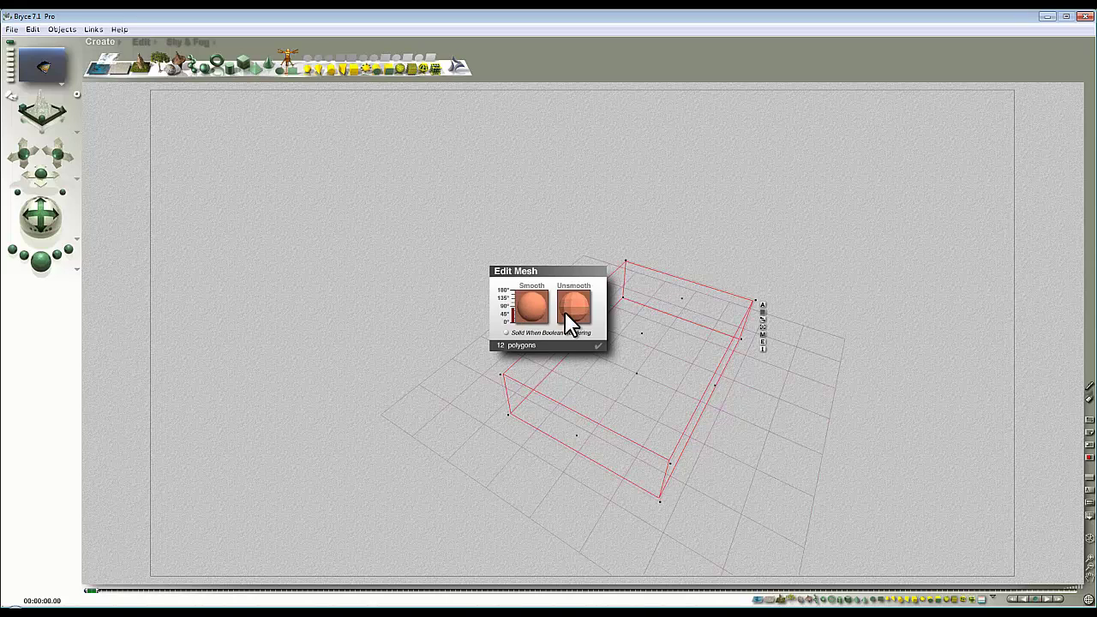
click(598, 346)
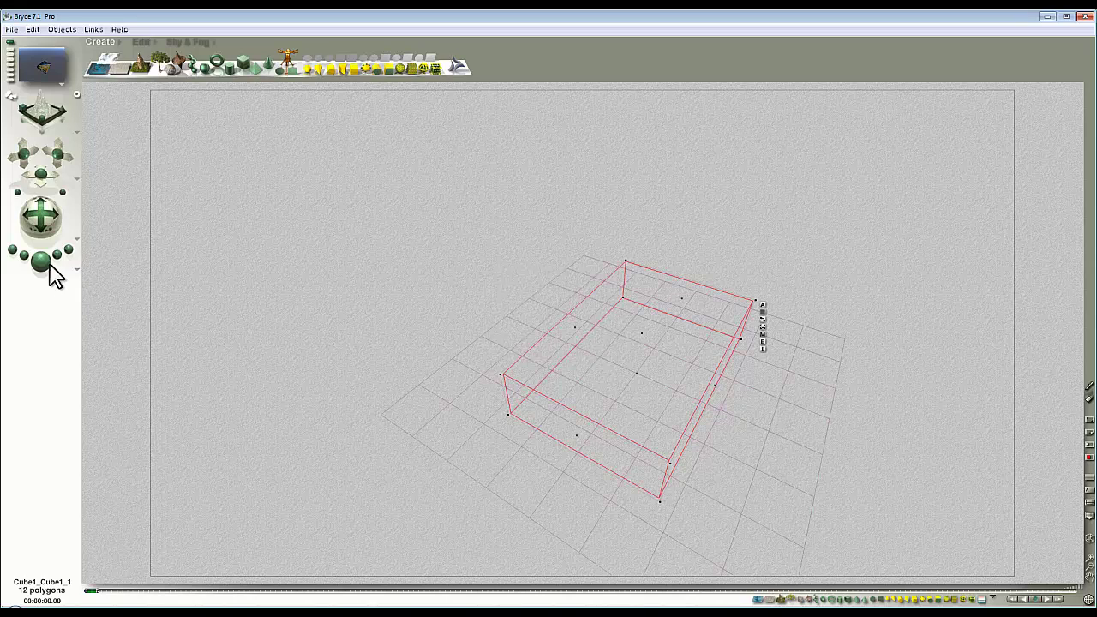
key(ctrl+r)
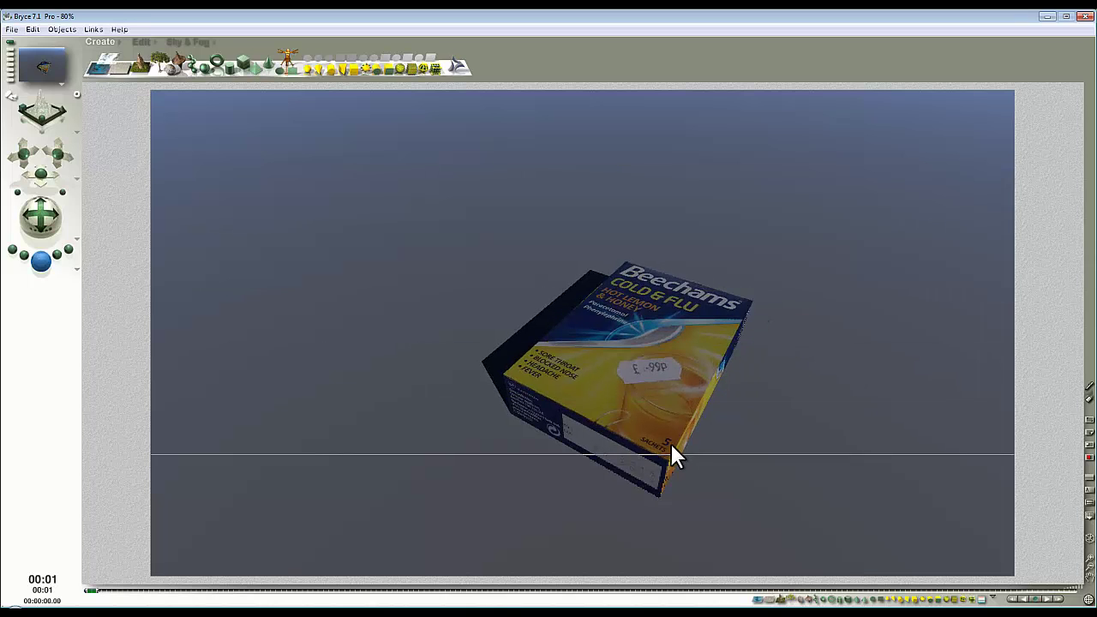
key(Escape)
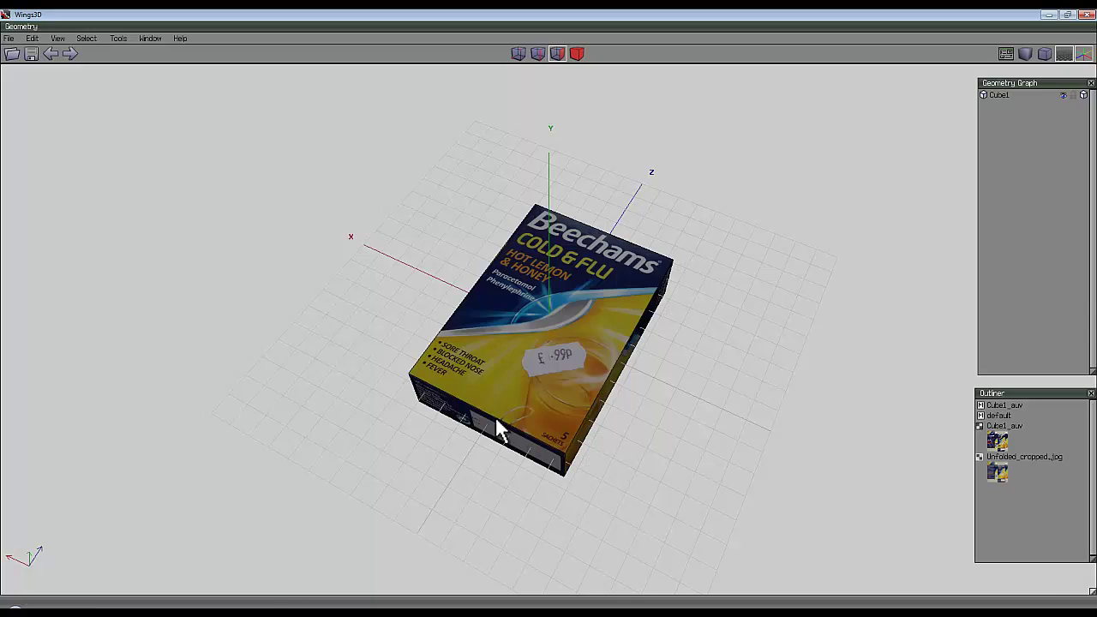
Step: Switch back to Wings3D and select all edges of the carton
click(608, 274)
click(608, 274)
click(573, 289)
click(559, 54)
click(537, 54)
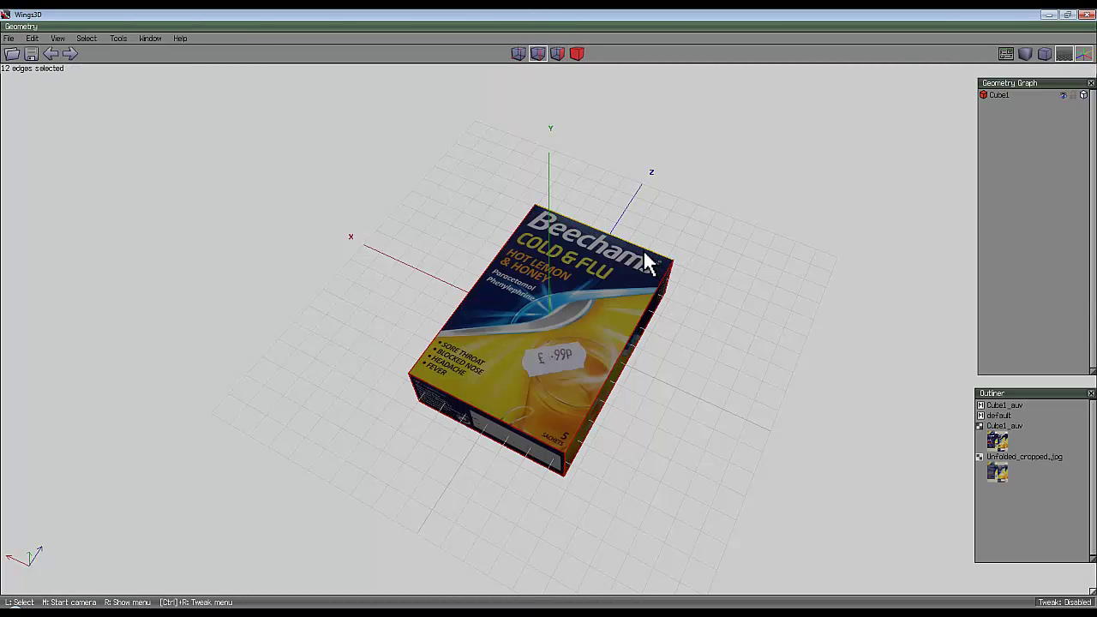
Step: Try a large bevel of about 1.25 on the selected carton edges and inspect the resulting shape from several sides
scroll(642, 252, up, 5)
right_click(728, 130)
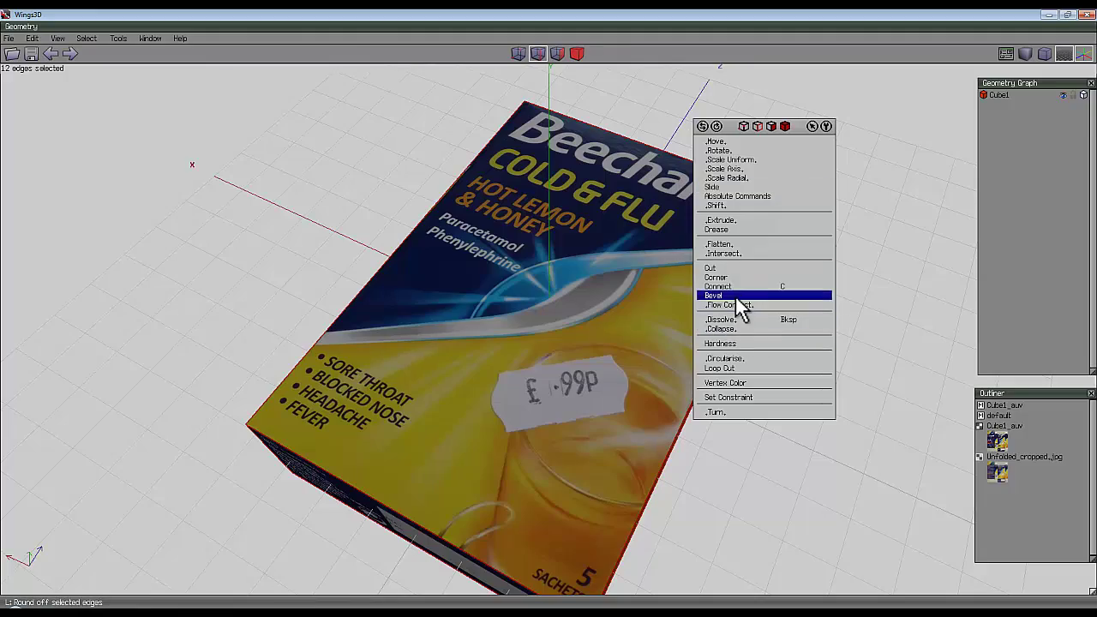
click(742, 296)
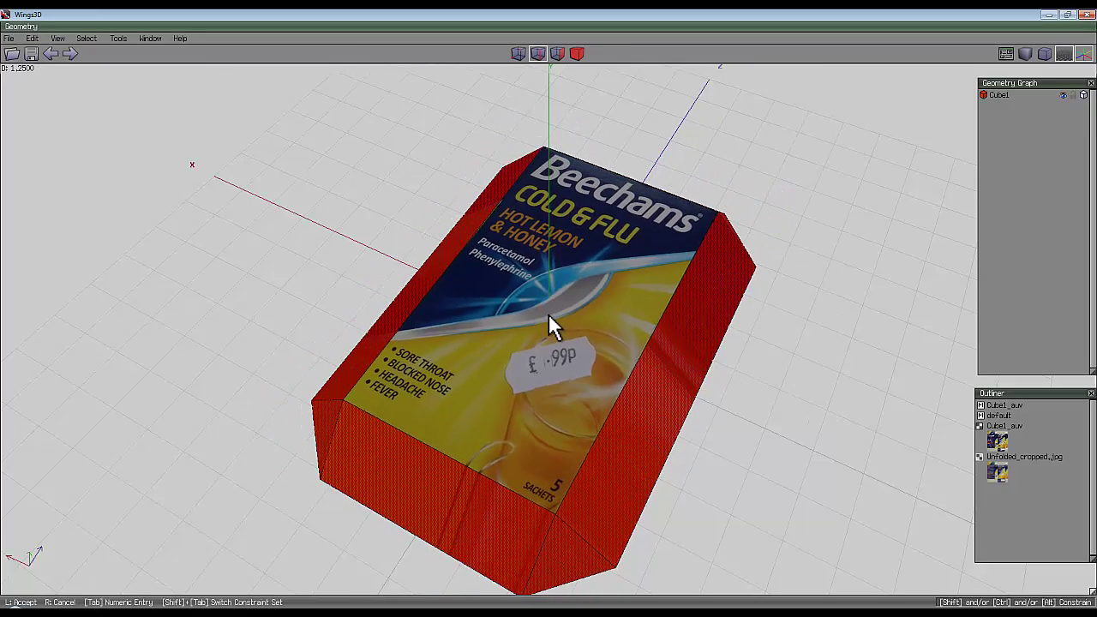
click(549, 314)
middle_click(748, 345)
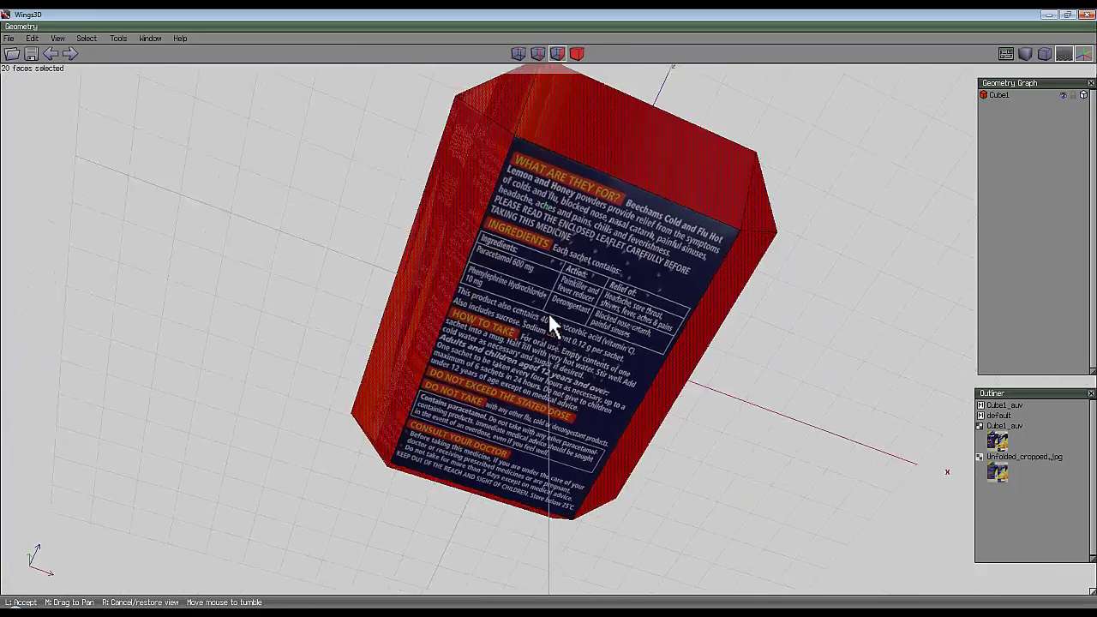
click(548, 313)
key(space)
key(2)
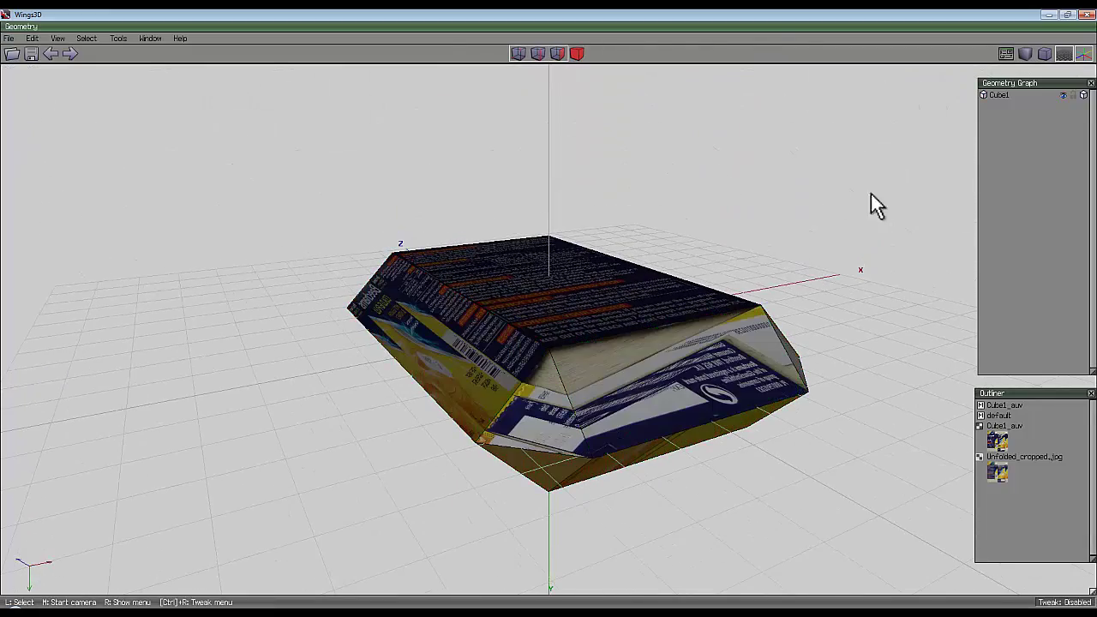
Step: Open the bevelled carton's UV chart, check how its faces lie on the photo, and close the UV editor
click(578, 53)
click(579, 259)
right_click(642, 163)
click(673, 452)
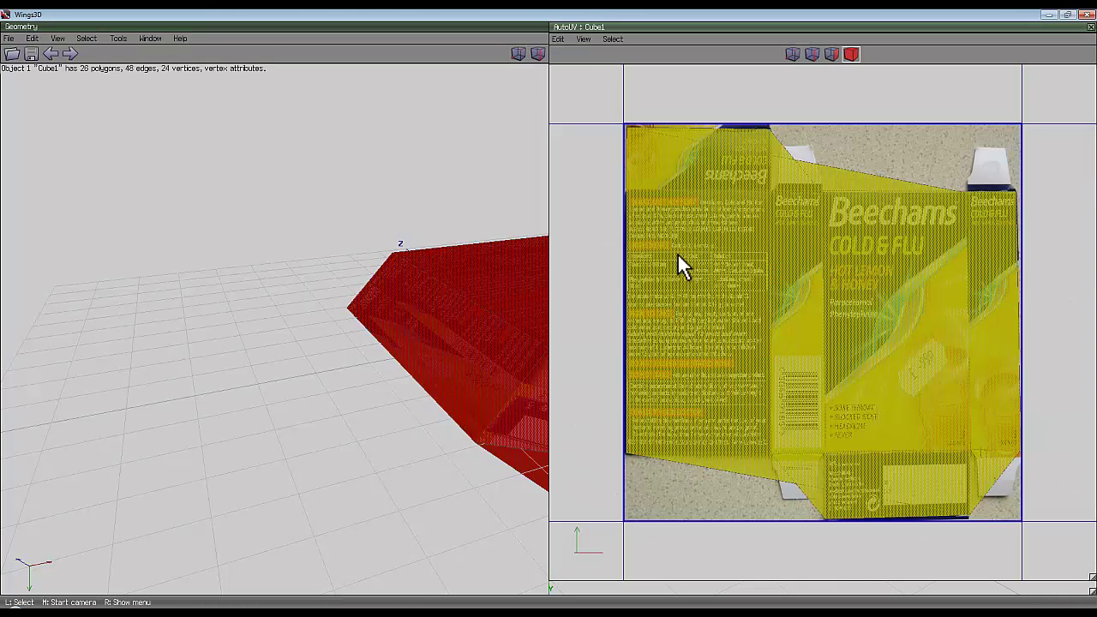
click(792, 171)
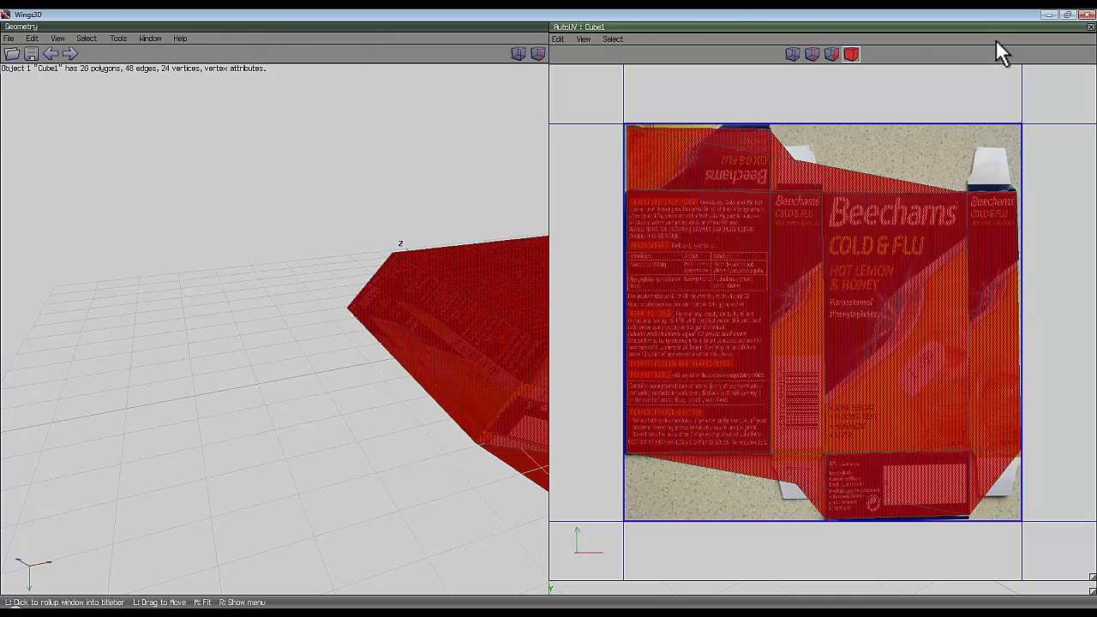
click(1090, 26)
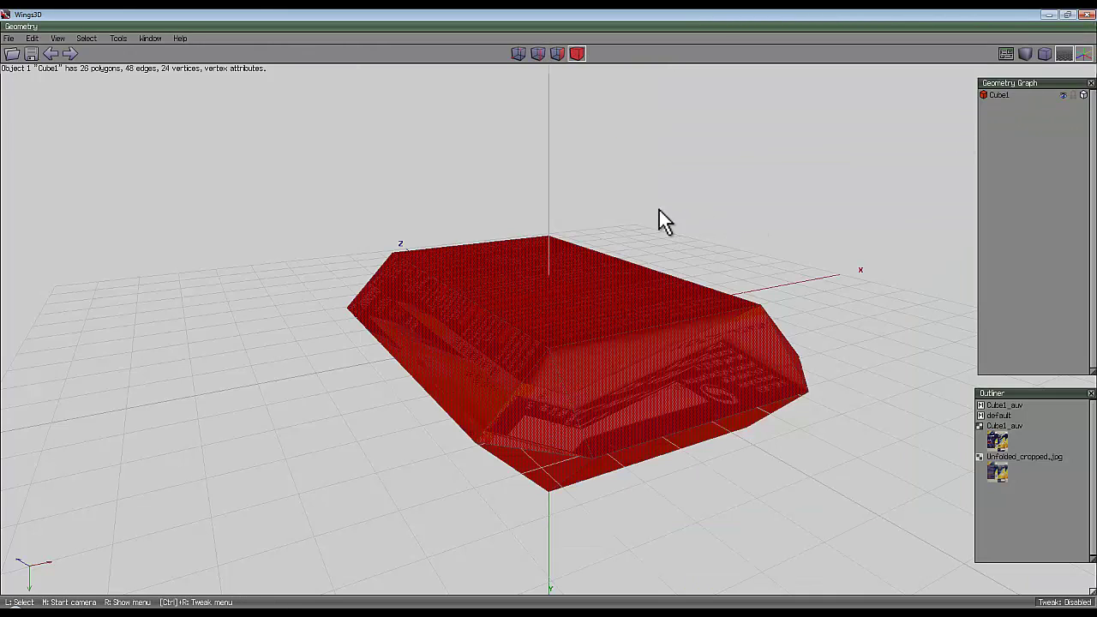
Step: Undo the large bevel and give all of the carton's edges a very slight bevel instead
key(ctrl+alt+z)
key(ctrl+alt+z)
middle_click(699, 201)
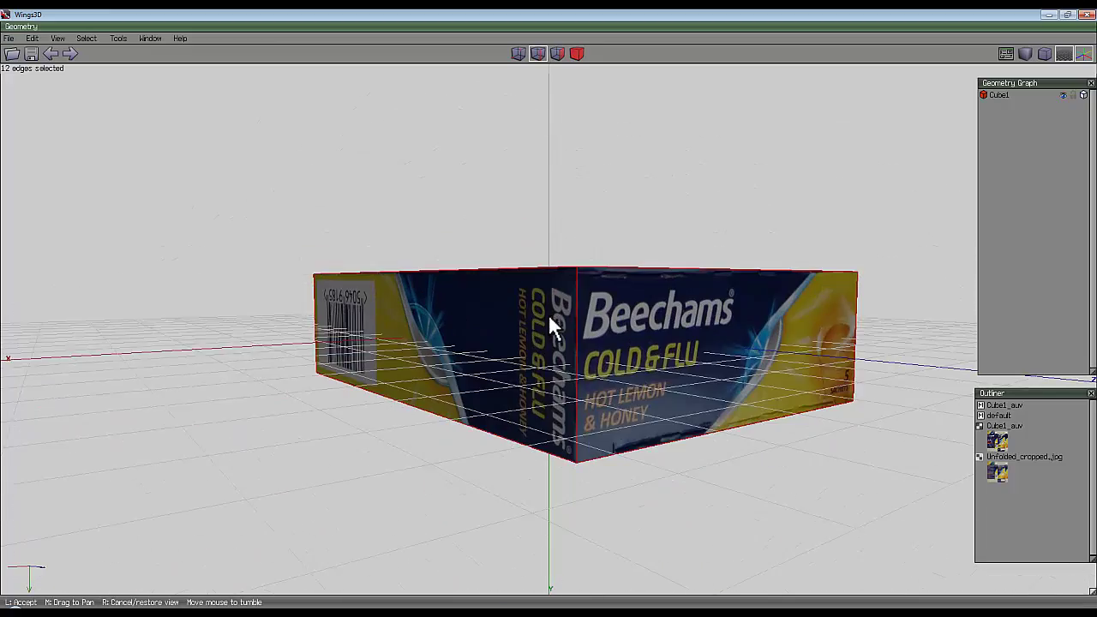
click(694, 172)
right_click(694, 172)
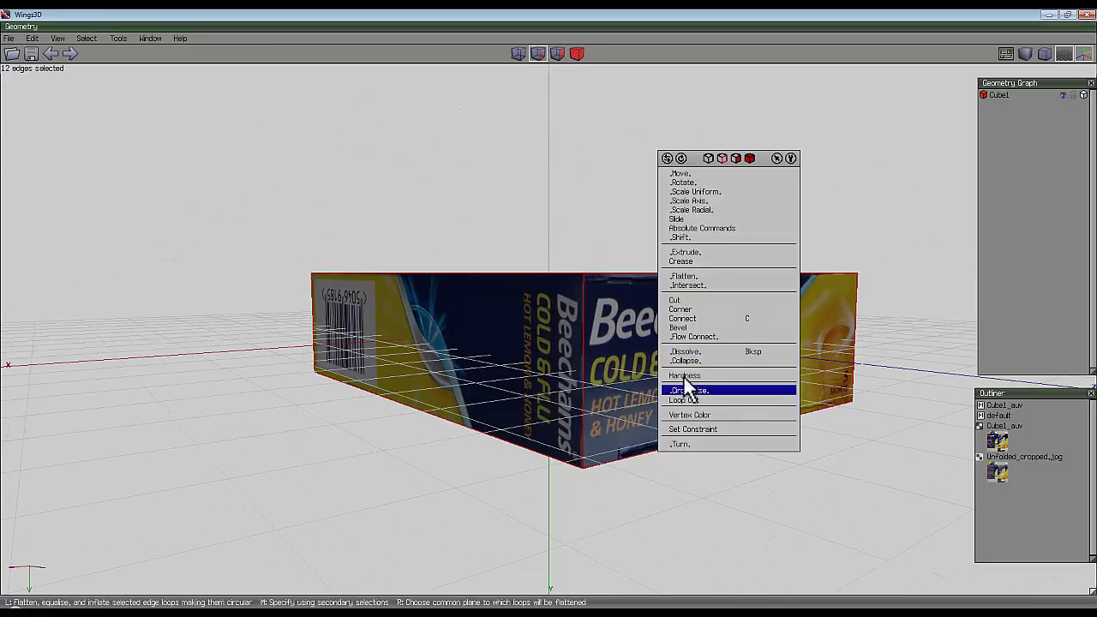
click(691, 328)
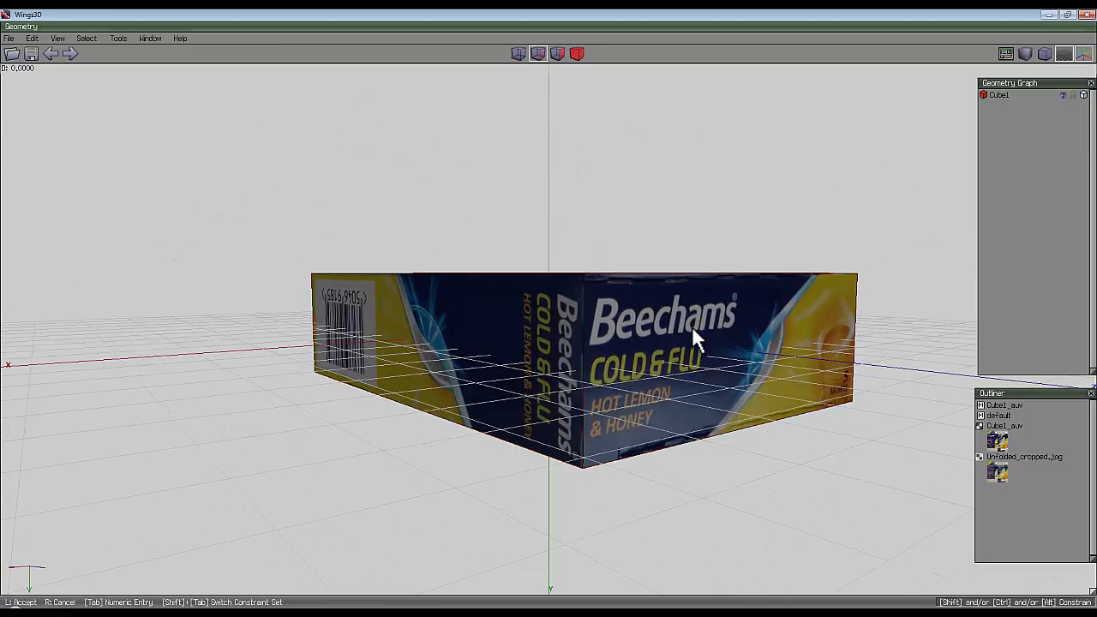
click(549, 313)
middle_click(549, 314)
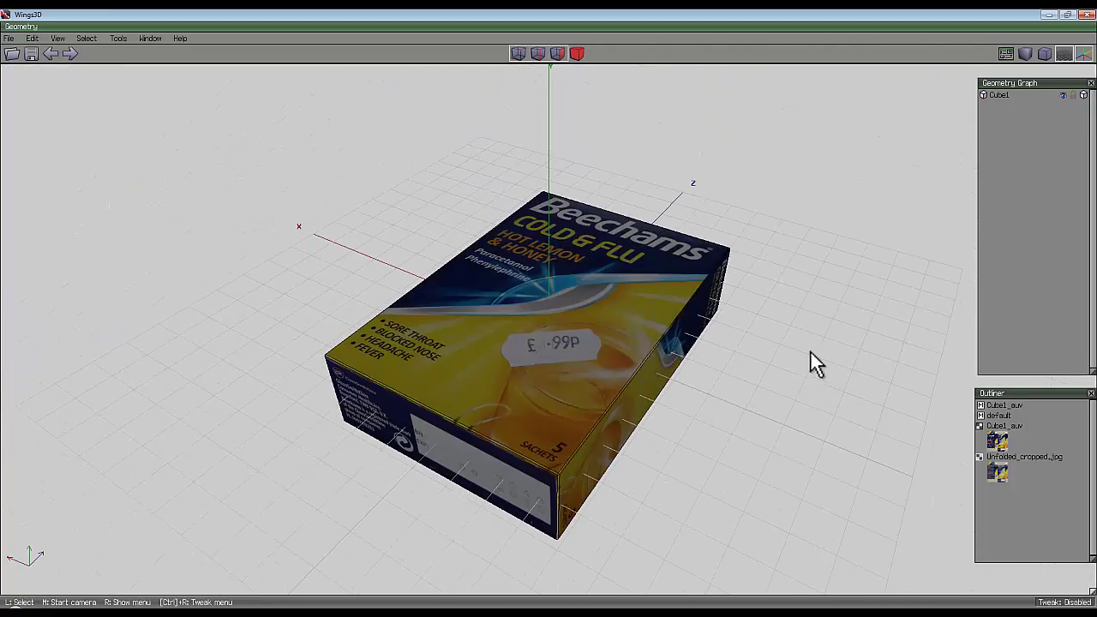
Step: Examine the Cube1_auv picture texture and its alpha image in Bryce's Materials Lab
key(ctrl+a)
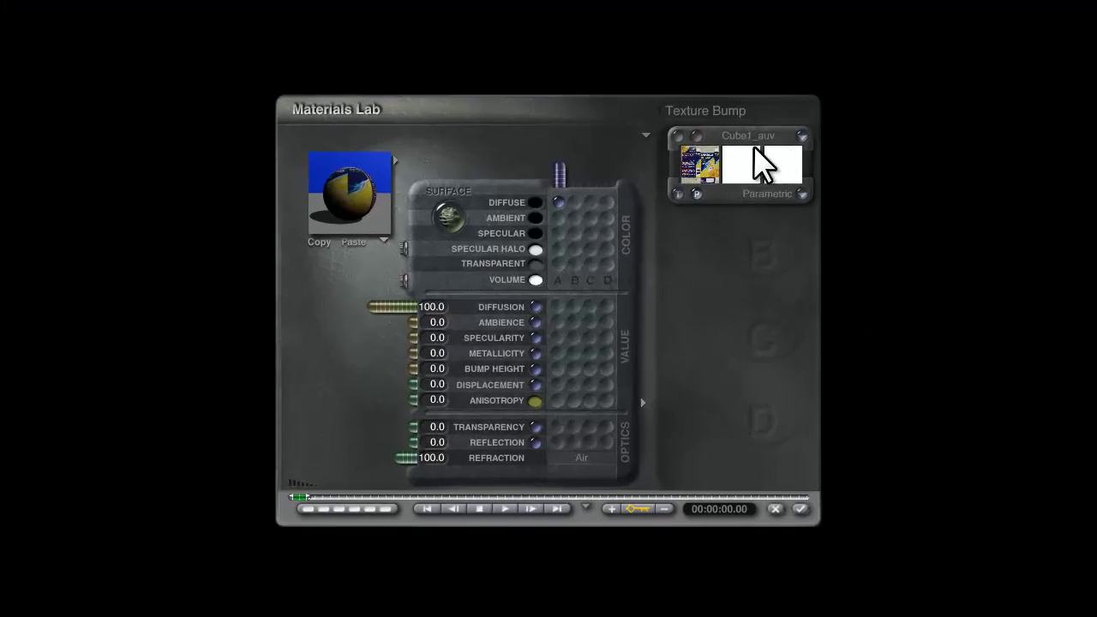
click(705, 146)
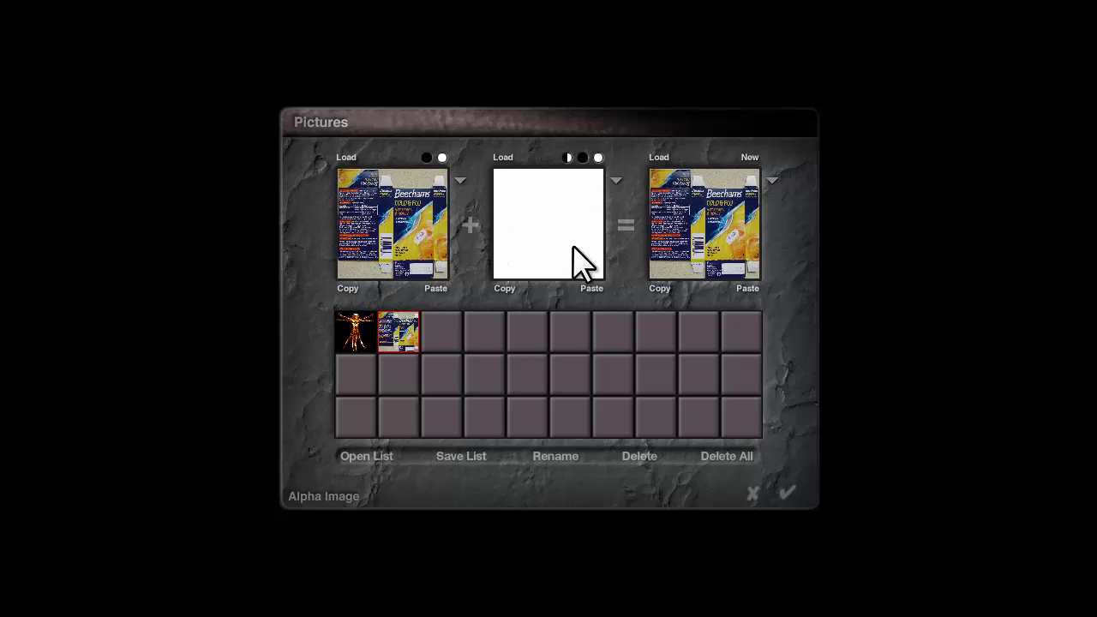
click(788, 496)
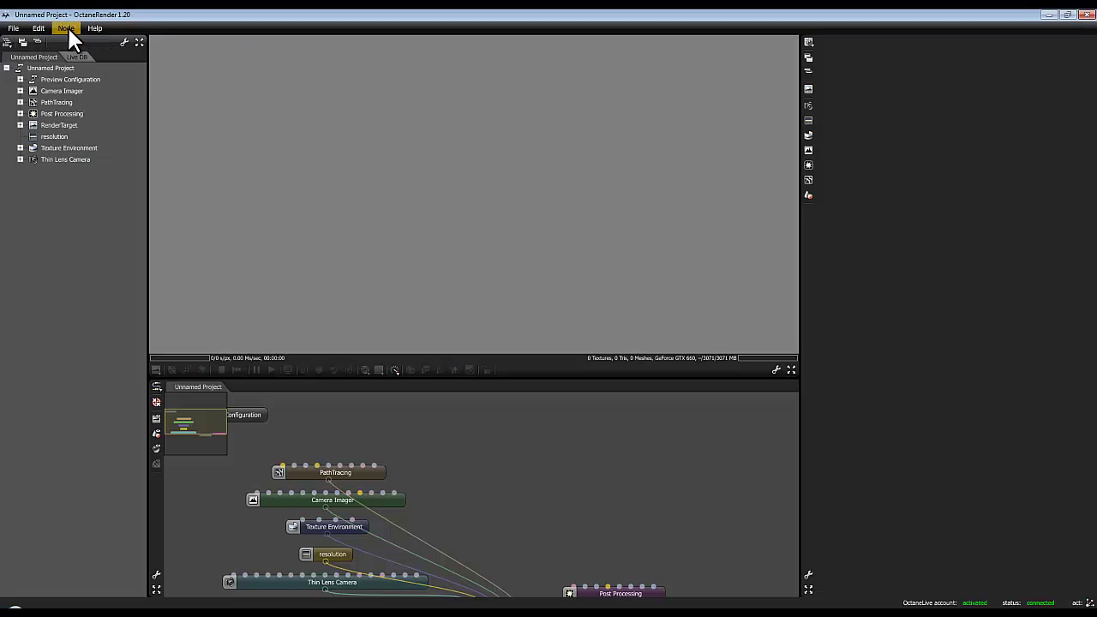
Step: Switch to OctaneRender and import the mesh My_box.obj into the project
click(67, 27)
click(79, 66)
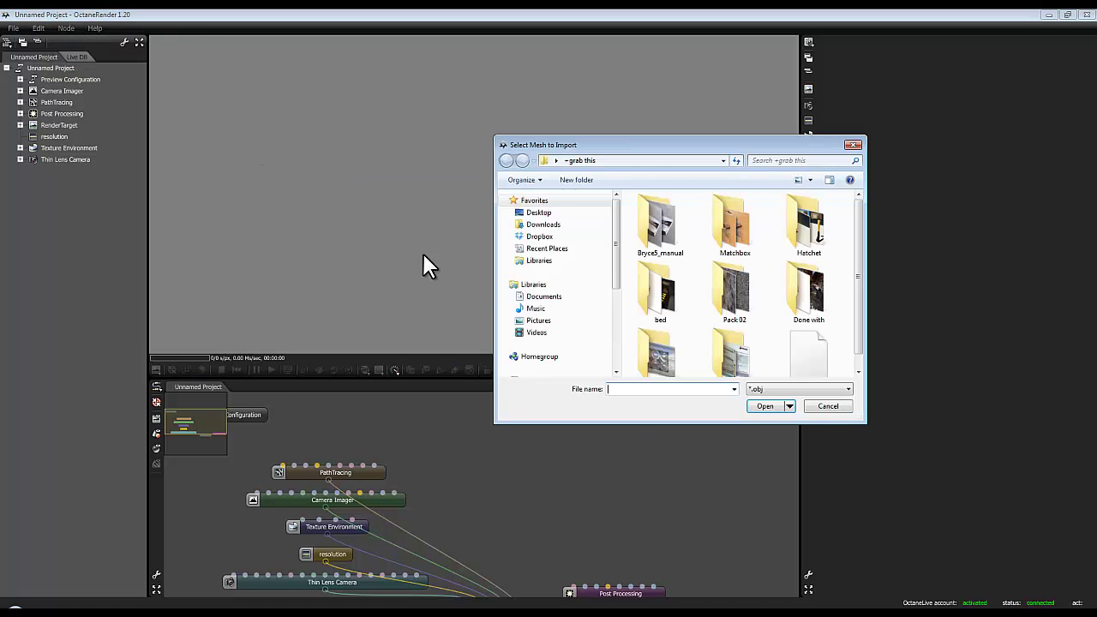
click(809, 353)
click(777, 409)
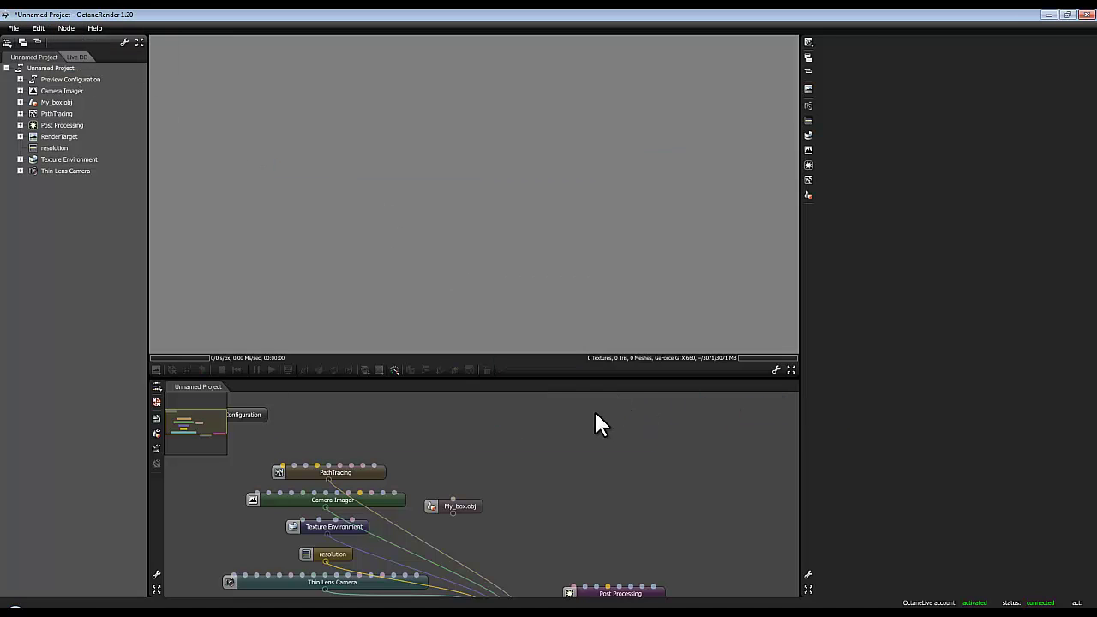
Step: Connect the My_box.obj node to the RenderTarget and place it just above that node in the graph
drag(472, 506, 627, 526)
scroll(608, 553, down, 3)
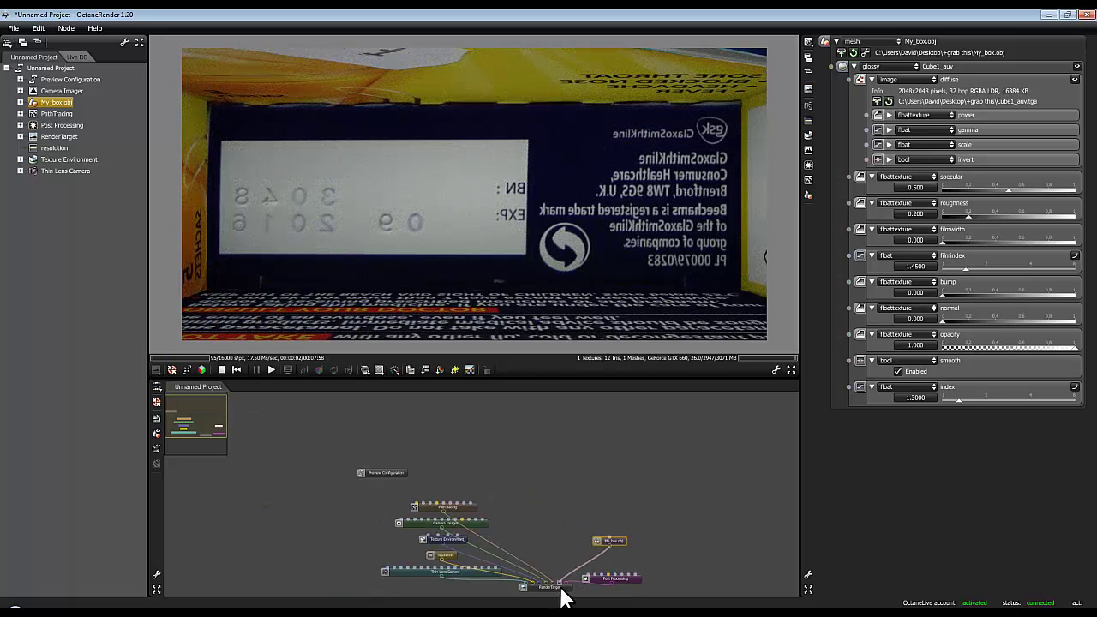
click(562, 589)
scroll(534, 306, down, 10)
drag(505, 214, 895, 286)
click(601, 541)
drag(571, 543, 546, 546)
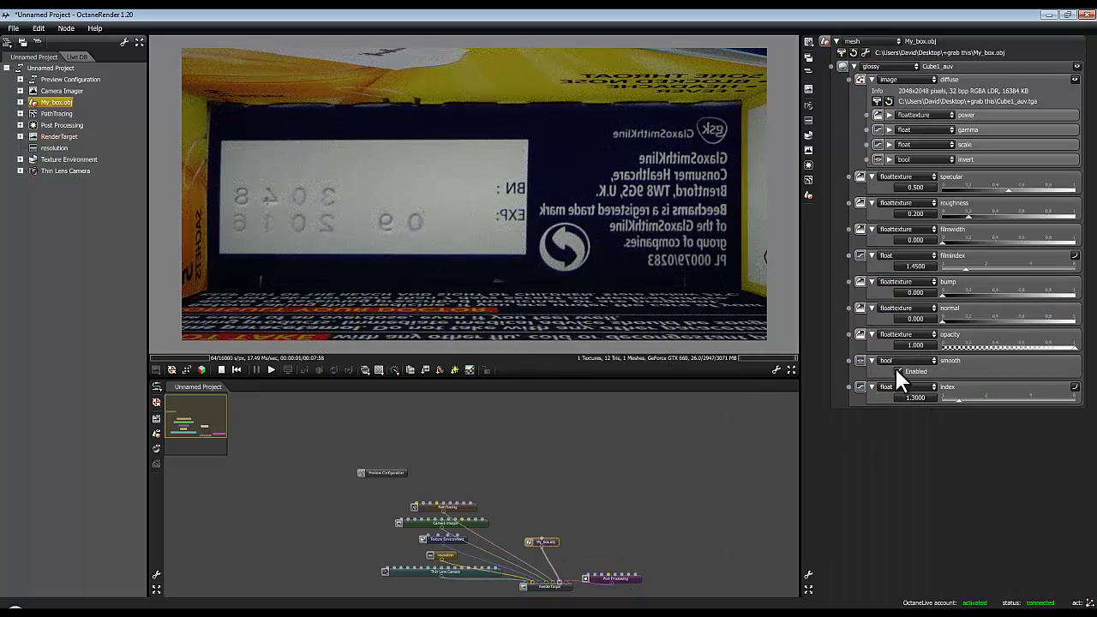
Step: Frame the whole carton from outside in the render and turn off smooth on its glossy Cube1_auv material
scroll(510, 228, down, 10)
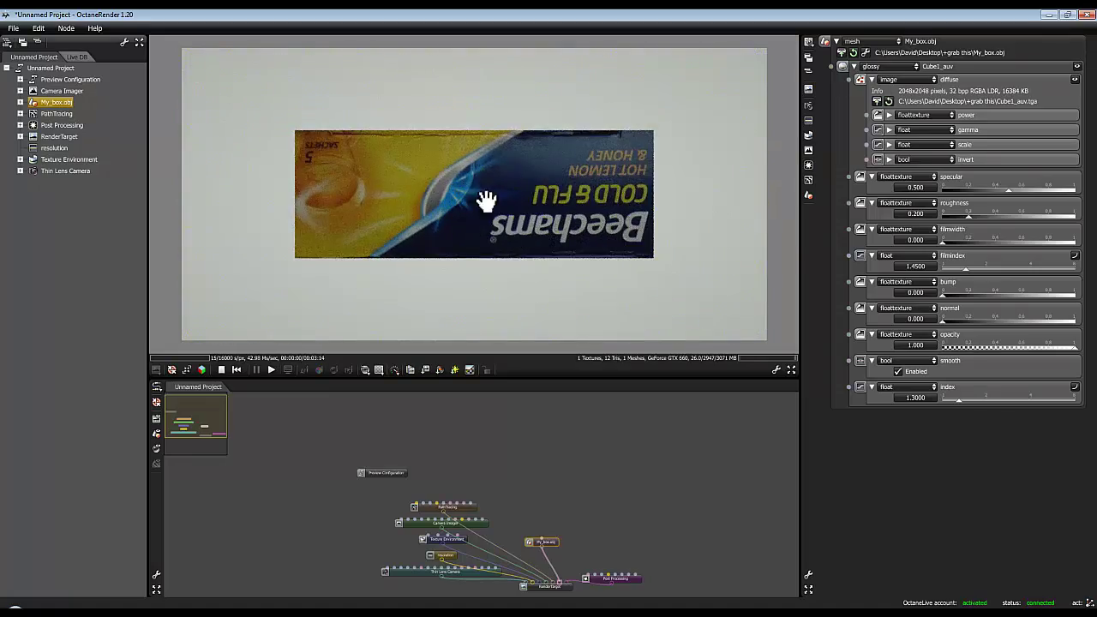
drag(480, 191, 538, 275)
click(899, 372)
drag(482, 237, 857, 245)
scroll(606, 320, down, 4)
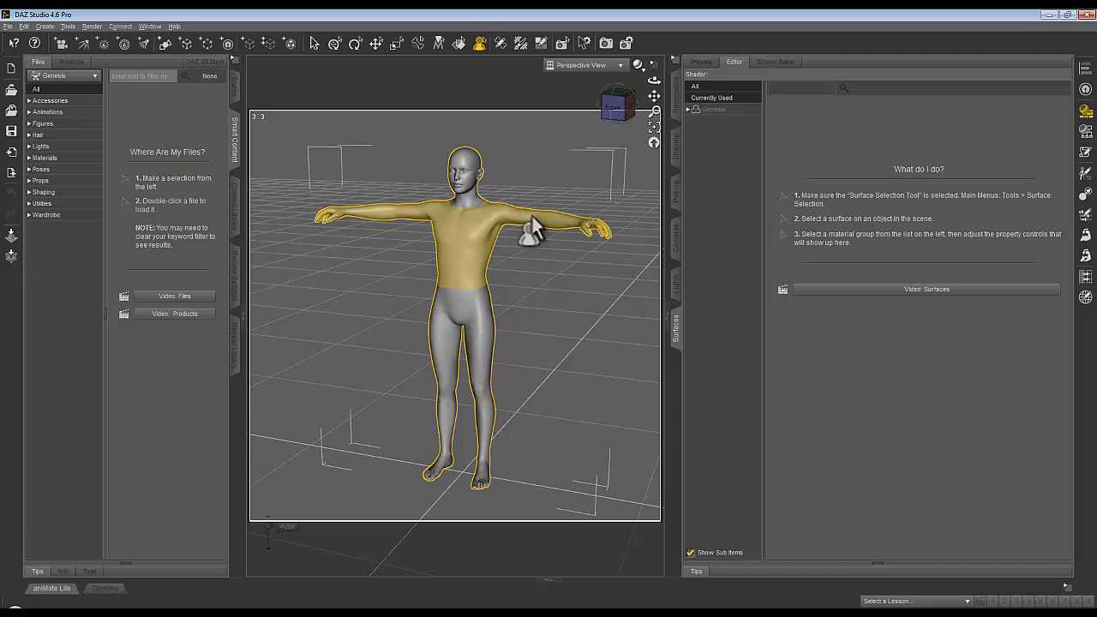
Step: Delete the Genesis figure from the scene and import My_box.obj with the Custom conversion at 1000% scale
key(Delete)
click(8, 26)
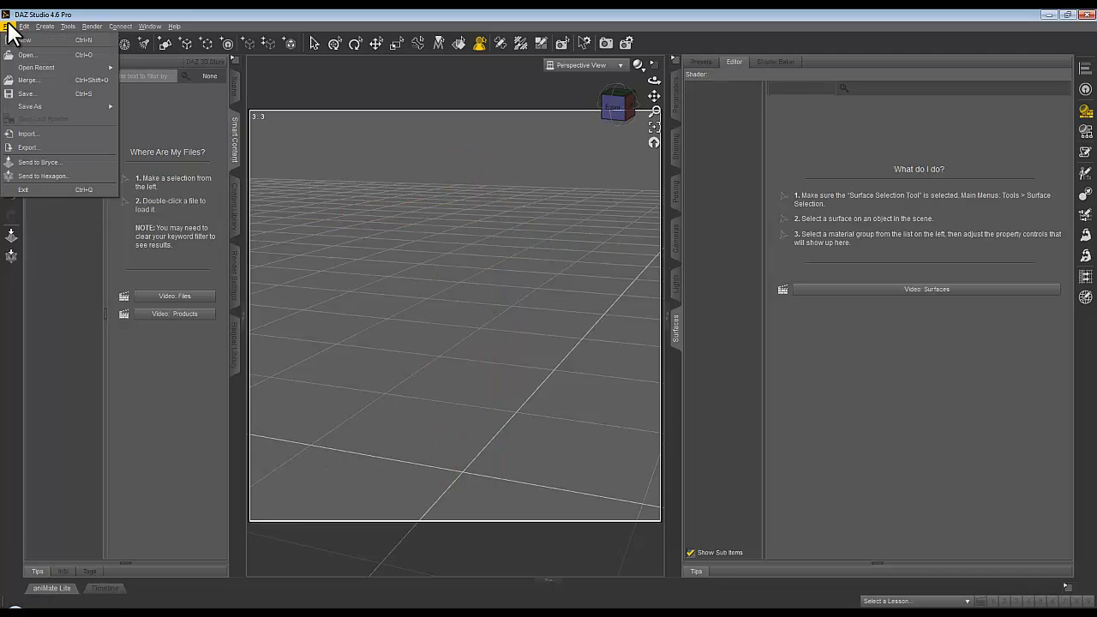
click(25, 131)
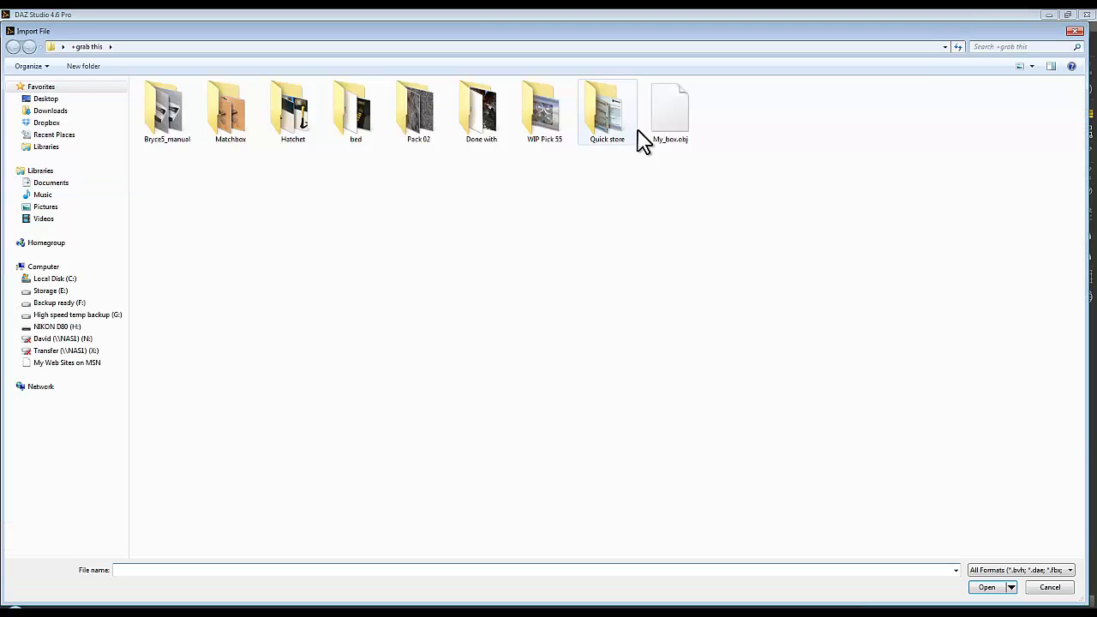
click(667, 120)
click(987, 587)
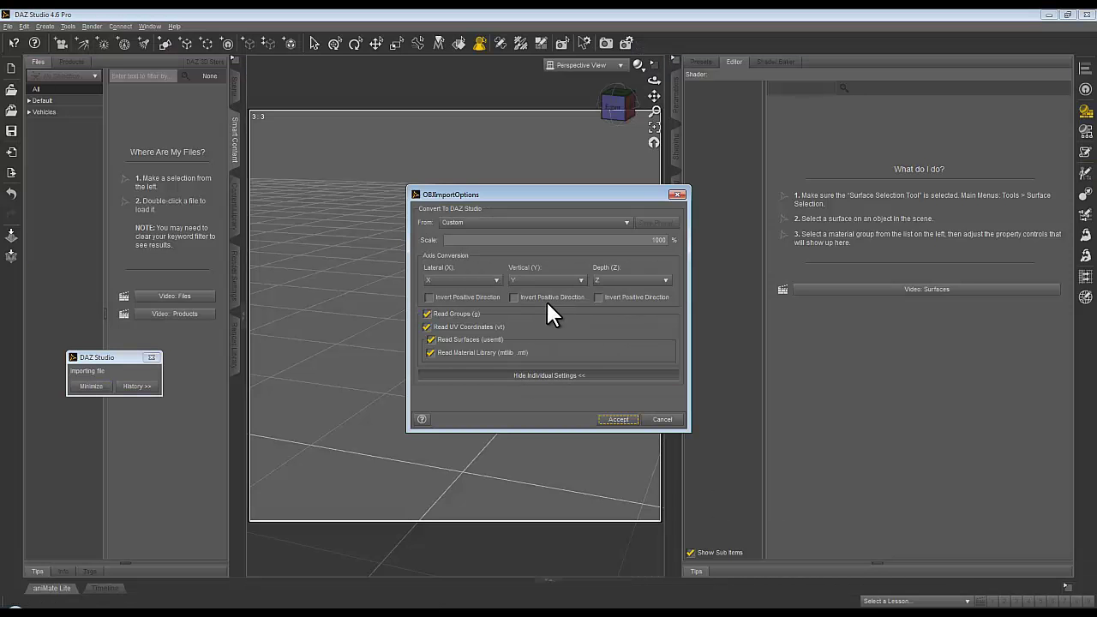
click(619, 419)
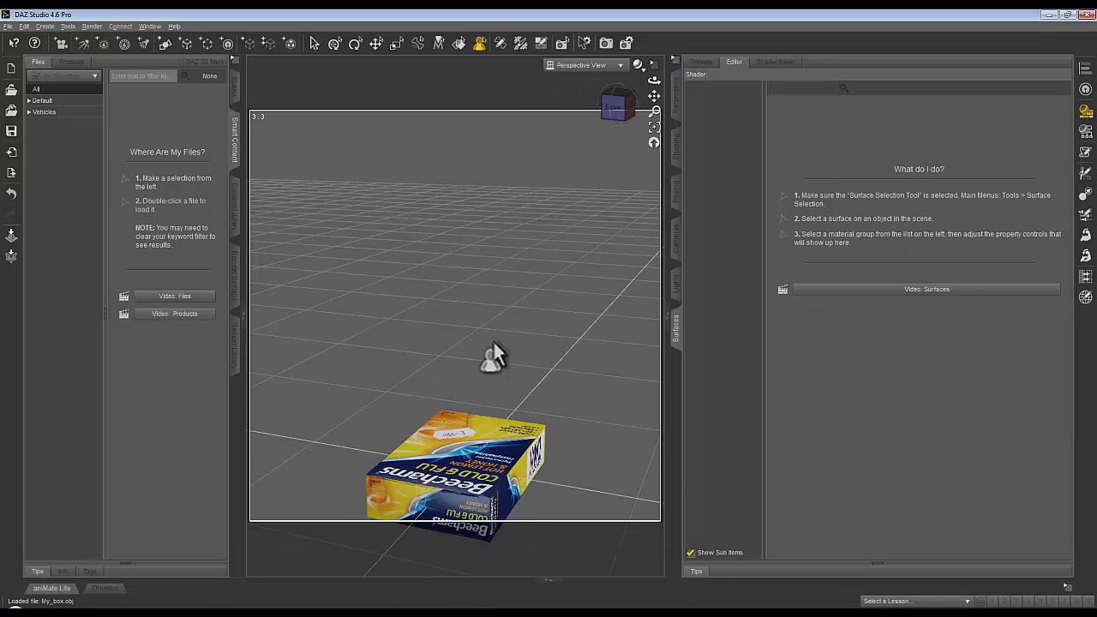
Step: Orbit and reframe the perspective view to inspect the imported carton's front face and sides from above
drag(612, 102, 618, 107)
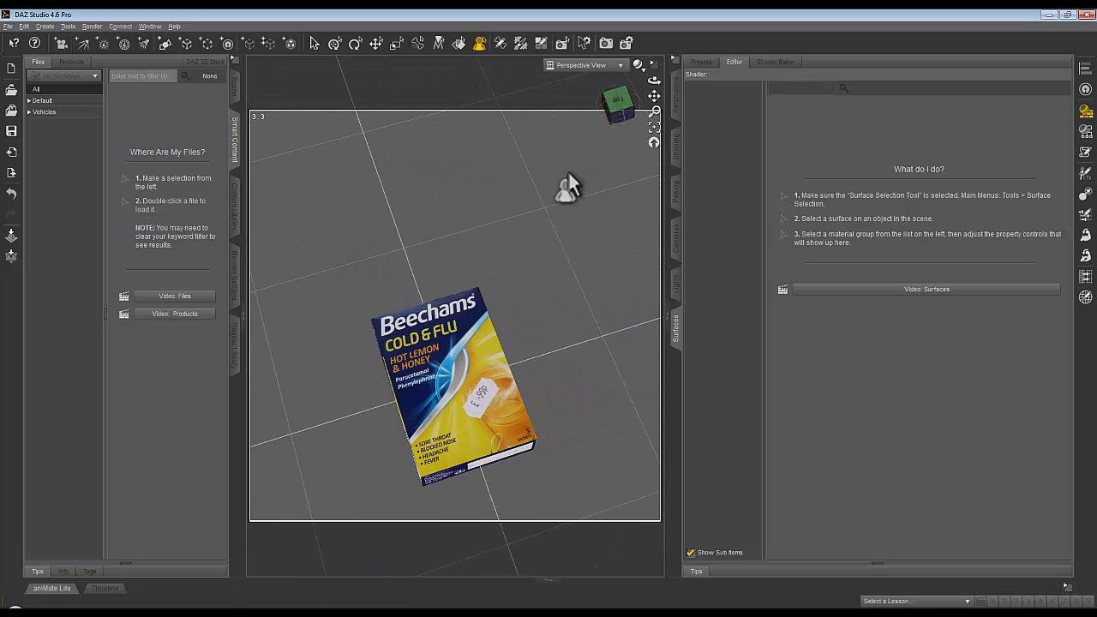
drag(654, 96, 683, 4)
drag(639, 137, 644, 266)
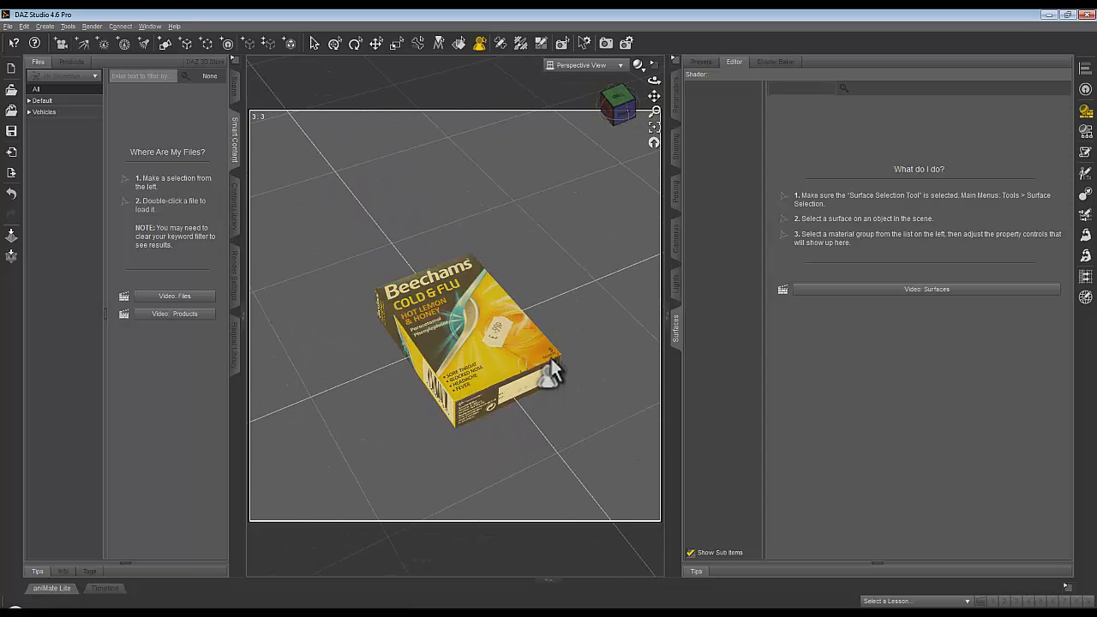